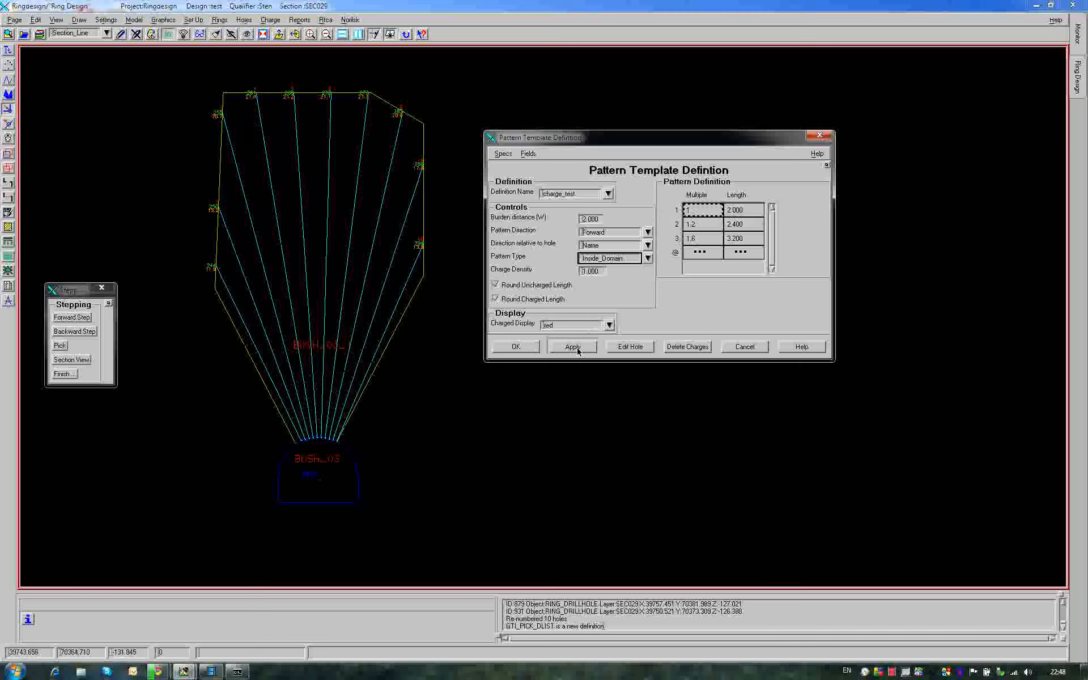
- Apply the charge_test charging pattern to the ring and inspect the uncharged collars of the holes
left_click(578, 351)
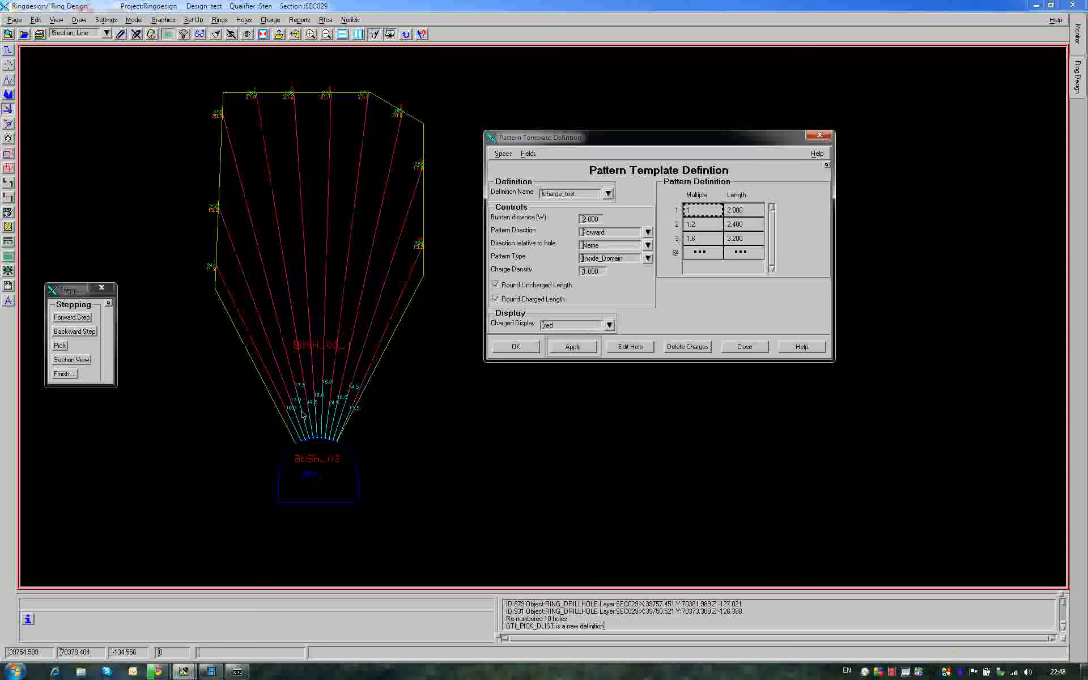
middle_click_drag(302, 414, 313, 385)
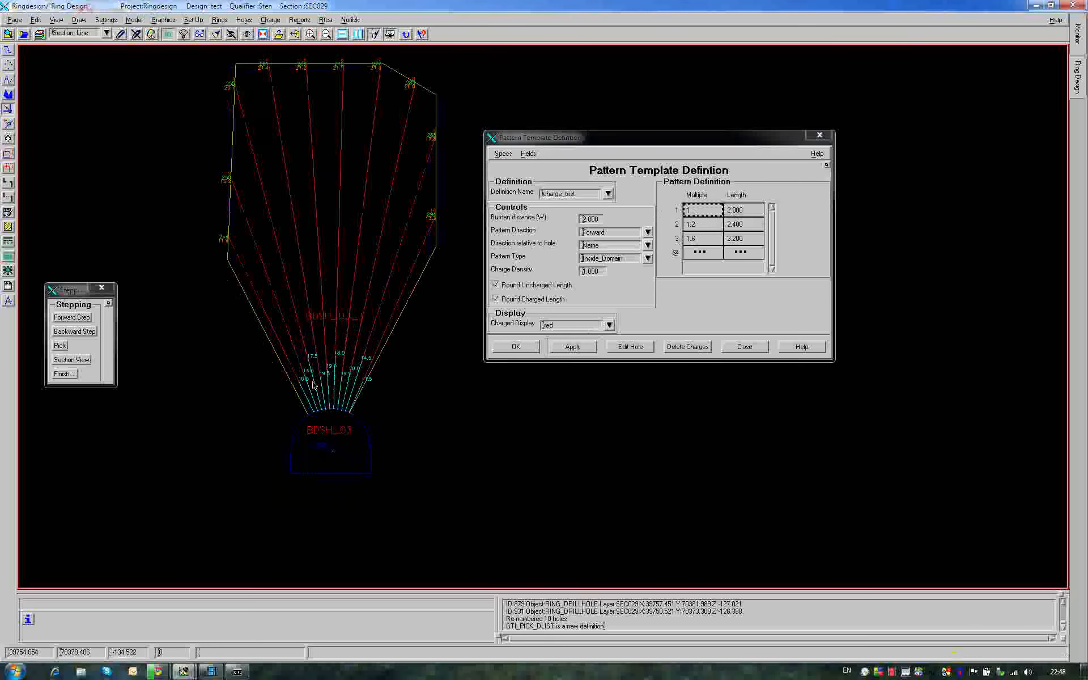
scroll(312, 382, "up", 3)
scroll(306, 375, "up", 3)
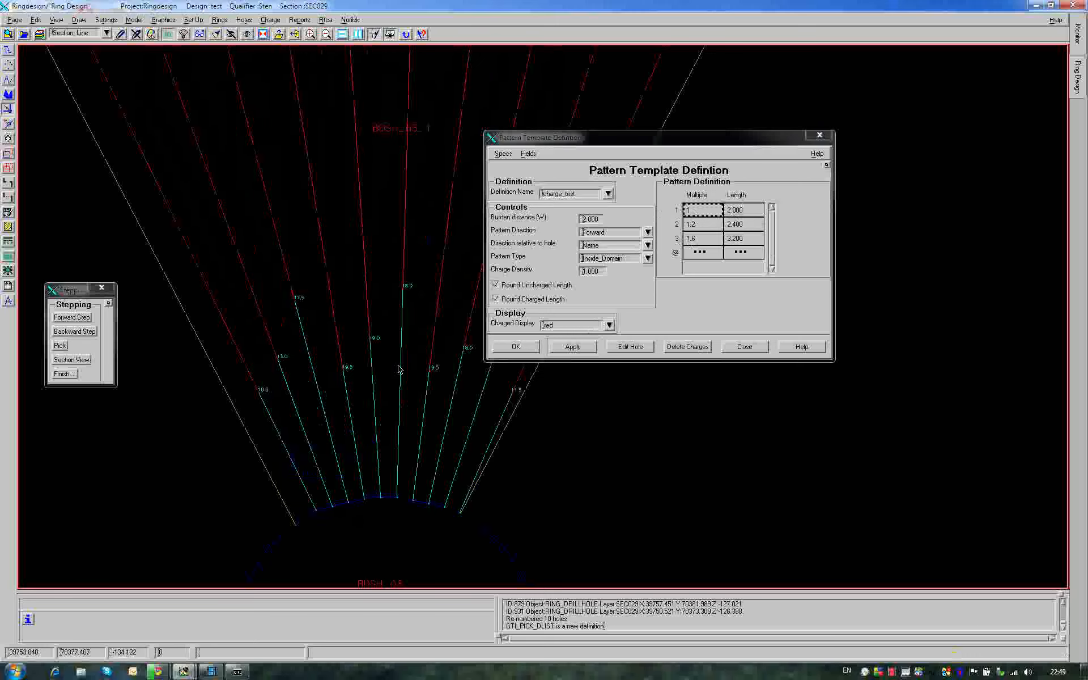
left_click(533, 138)
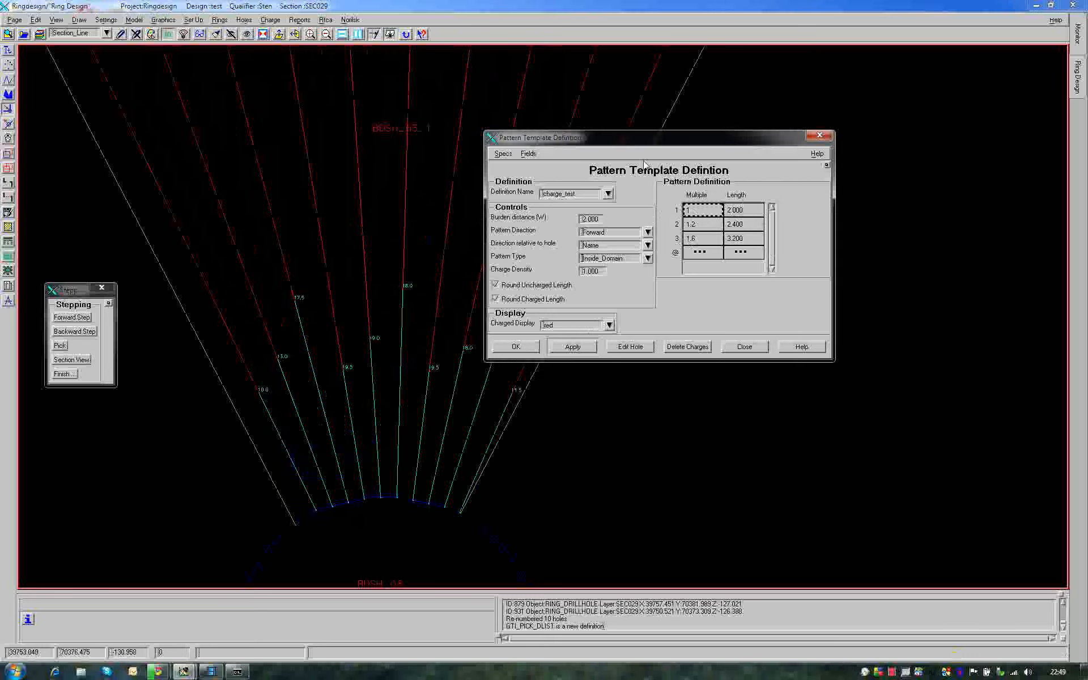
left_click_drag(644, 165, 659, 164)
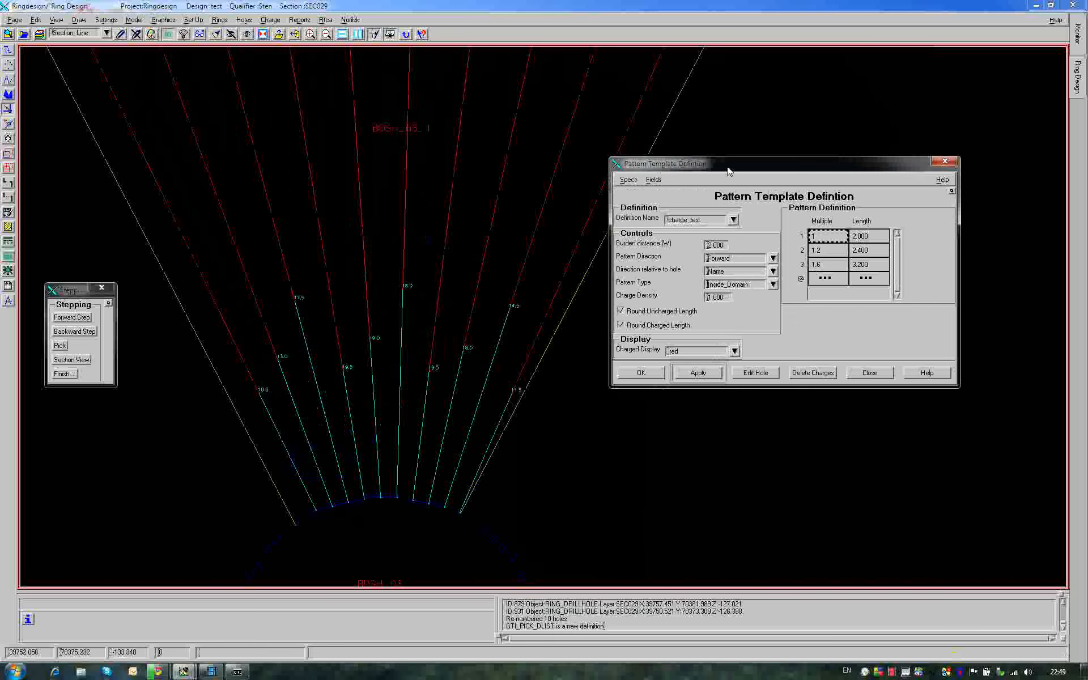
left_click_drag(728, 172, 686, 127)
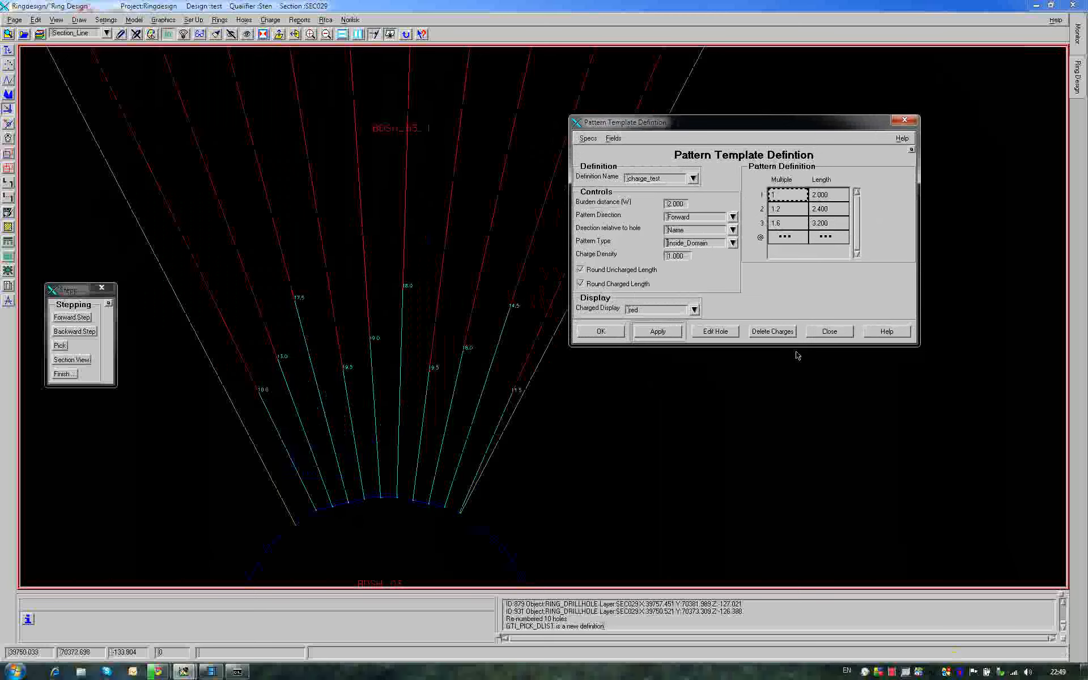
- Edit the charge of the long-collared hole near the ring's centre, setting its uncharged distance to 5
left_click(716, 331)
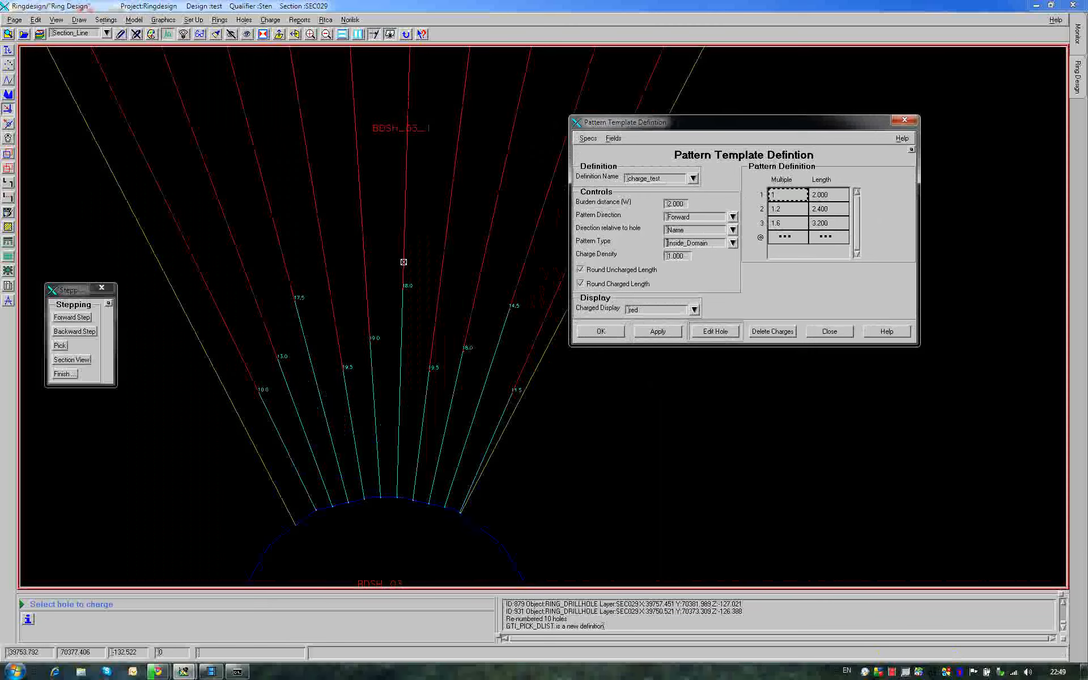
left_click(403, 262)
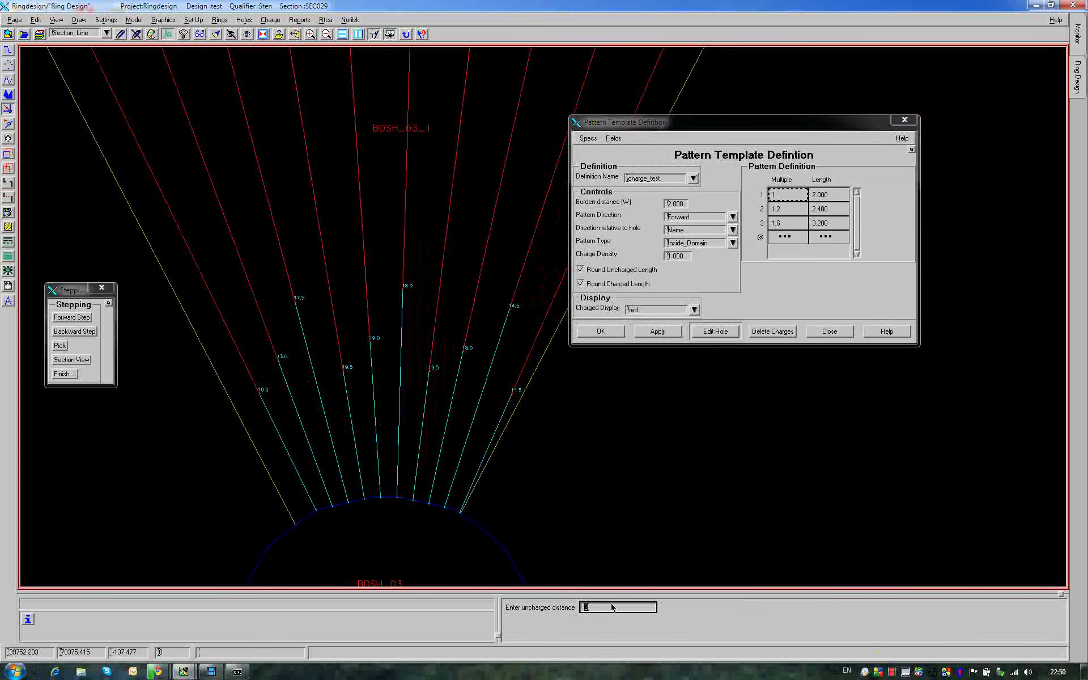
left_click(611, 608)
double_click(584, 609)
type("5")
key("Return")
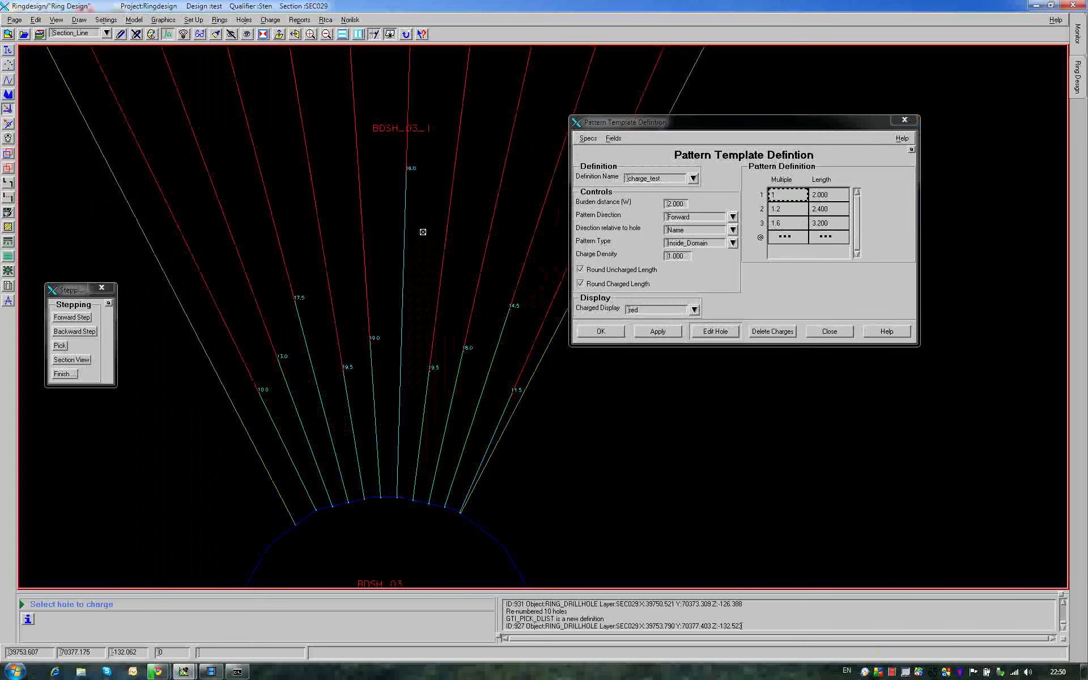
right_click(423, 232)
- Delete the charge from only the edited centre hole, using the option to select the hole
left_click(789, 334)
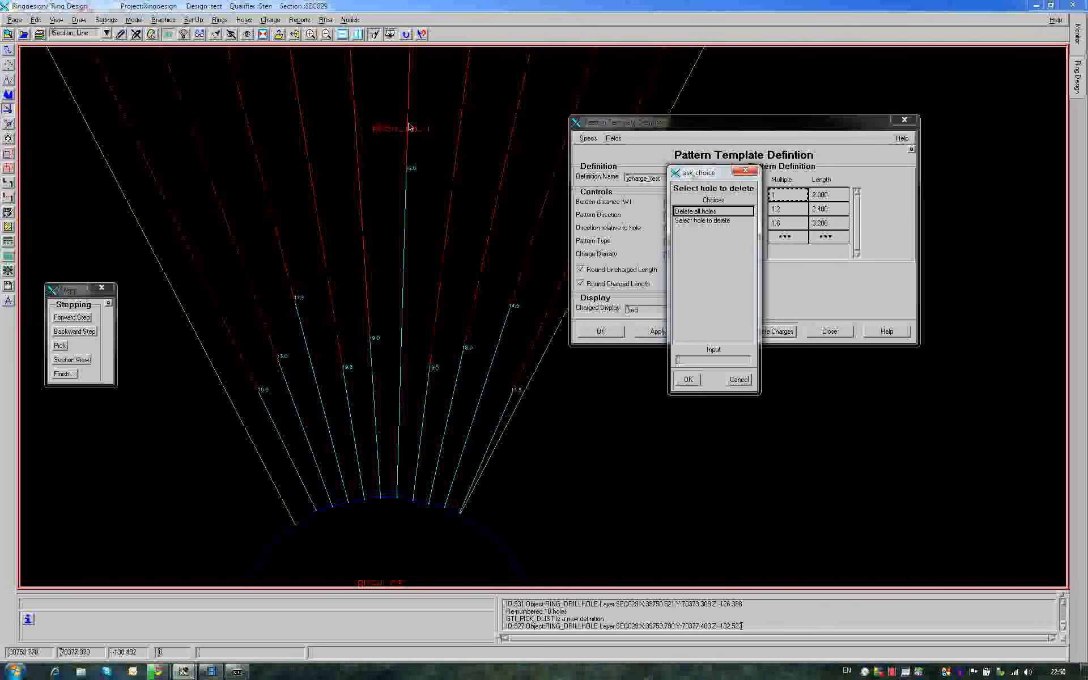
left_click(702, 221)
left_click(688, 380)
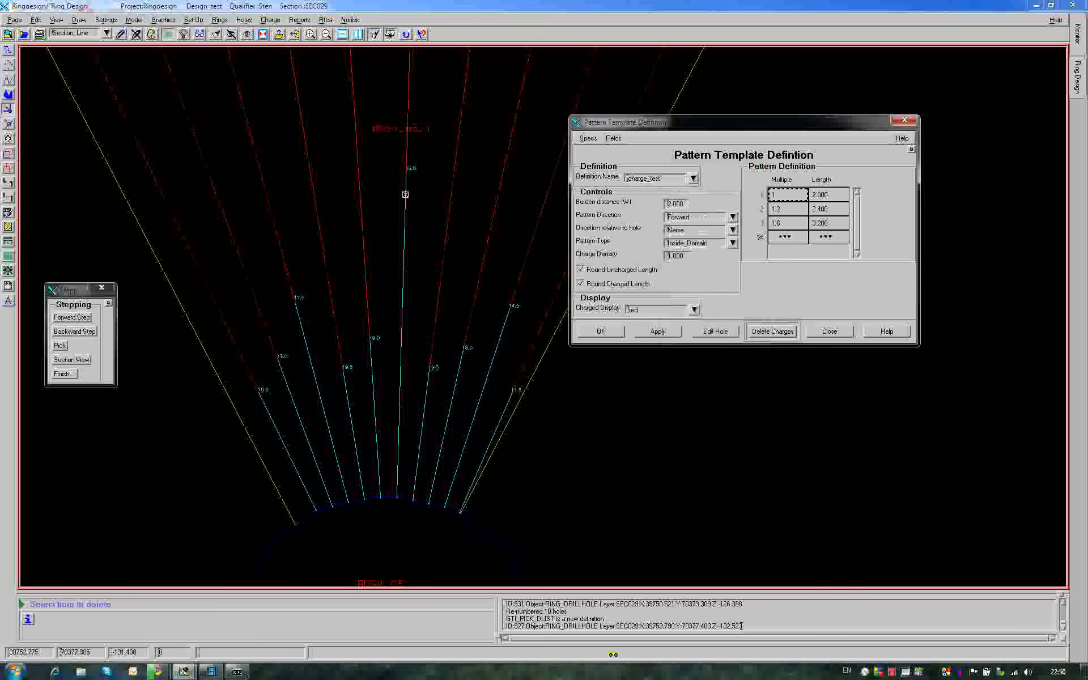
left_click(405, 195)
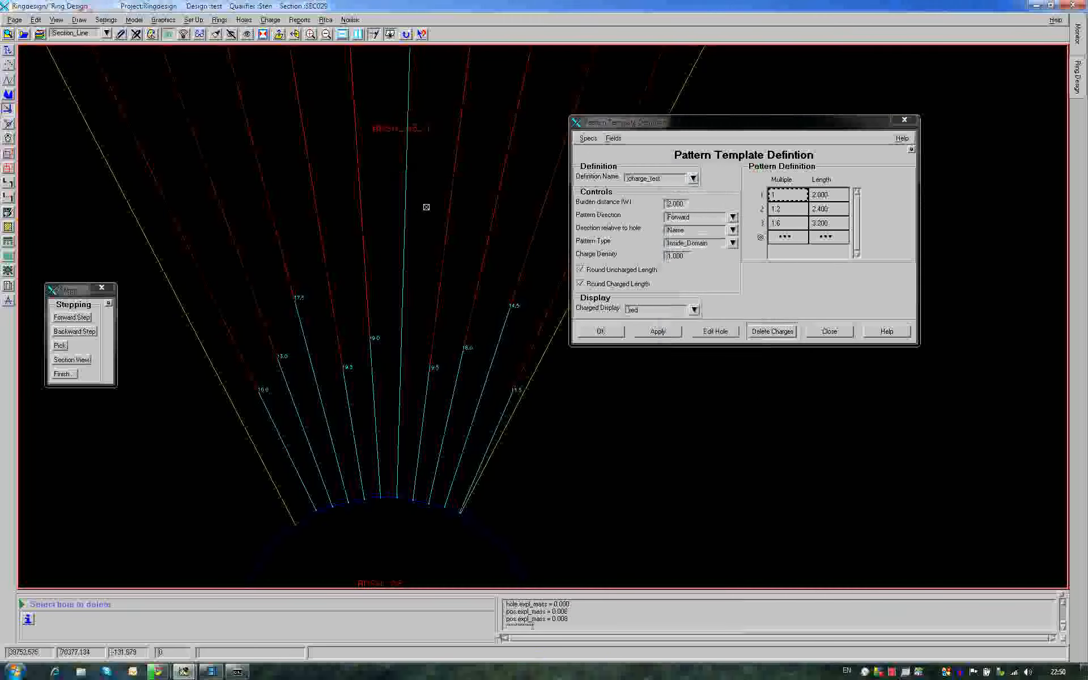
right_click(425, 206)
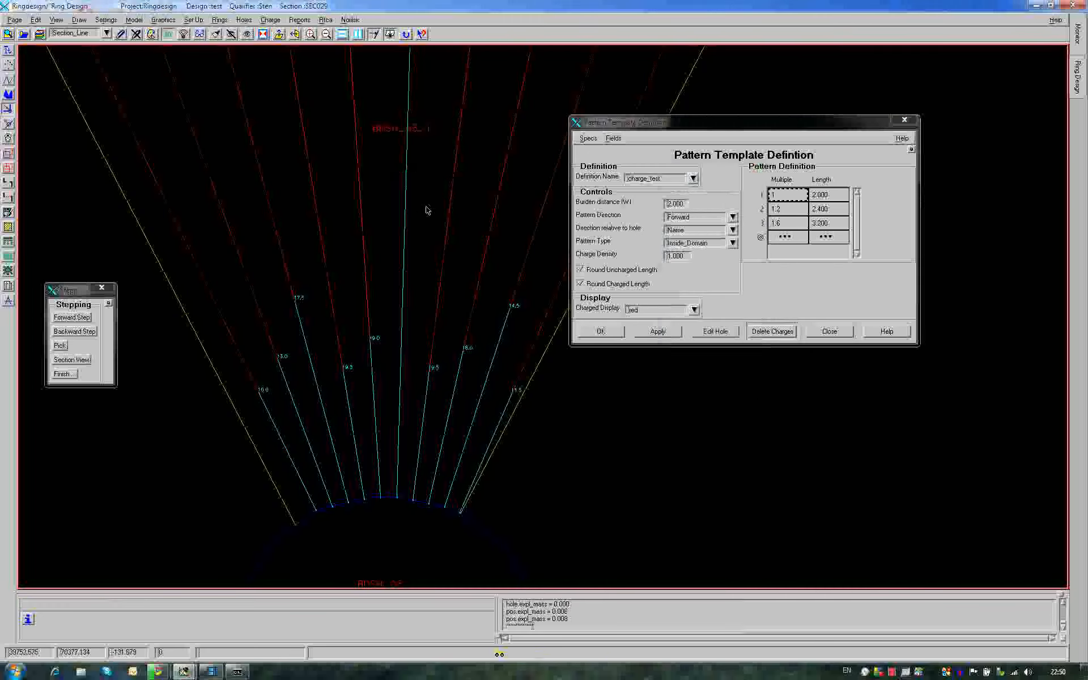
- Delete the charges from all holes in the ring
left_click(781, 335)
left_click(780, 332)
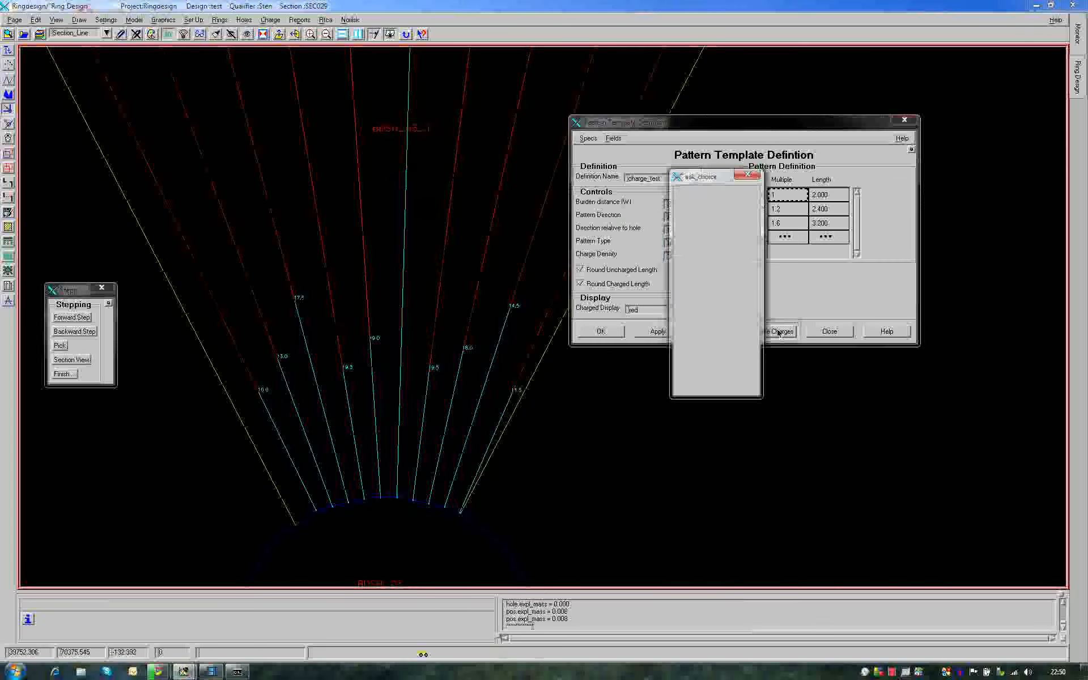
left_click(702, 216)
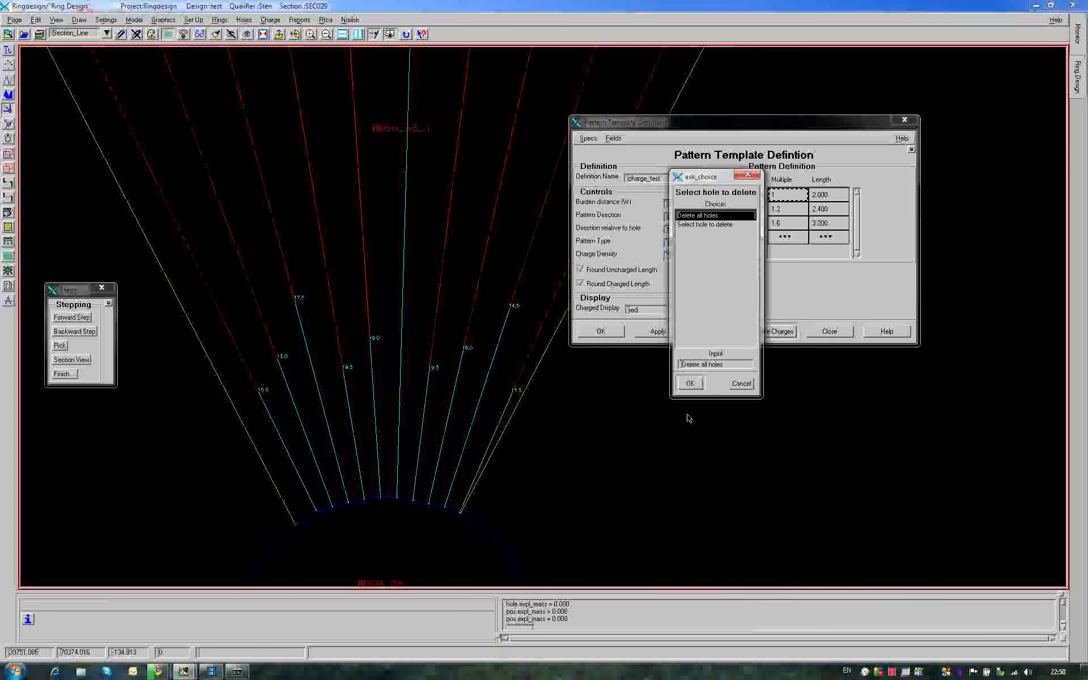
left_click(690, 383)
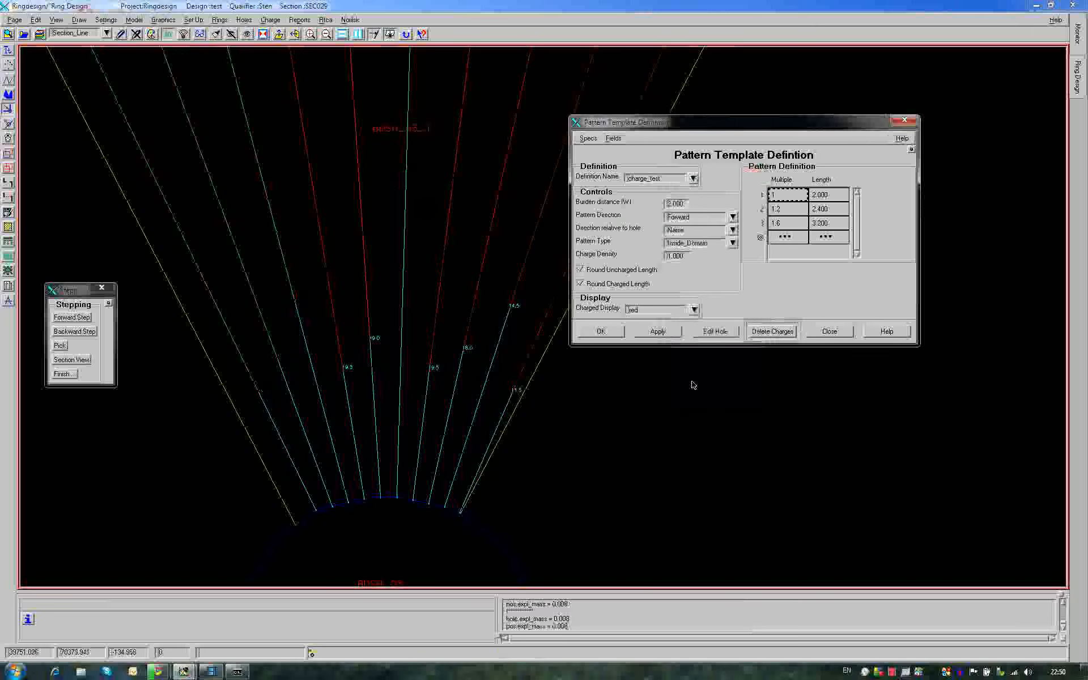
middle_click_drag(374, 213, 359, 253)
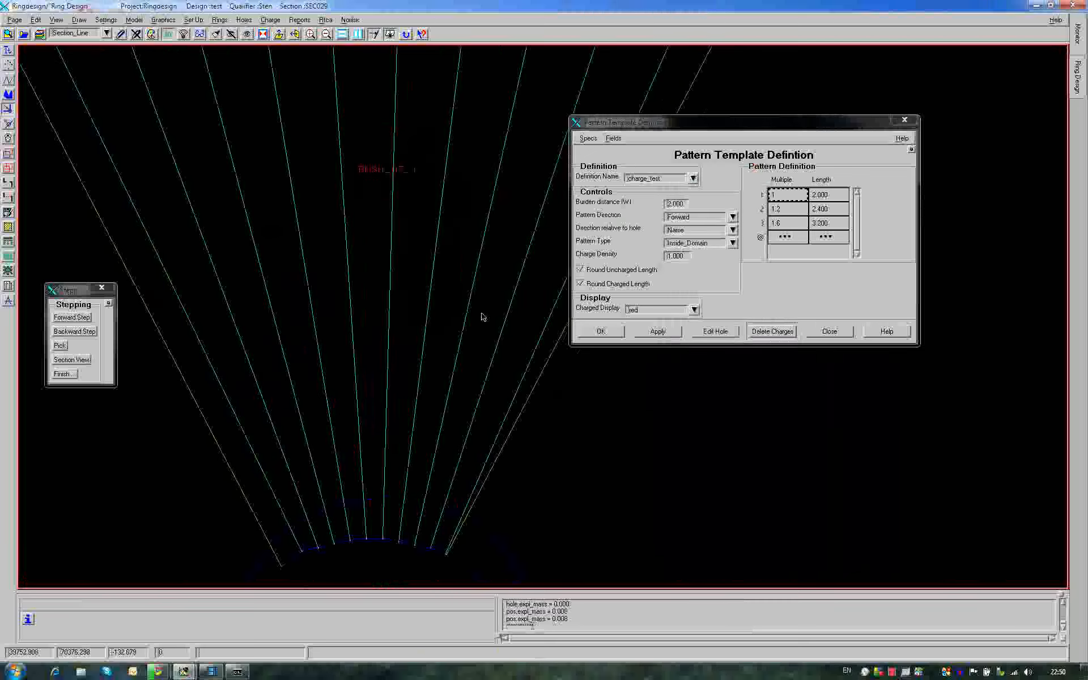
- Charge all holes of the ring with the charge_test pattern and close the pattern template definition
left_click(665, 333)
left_click(665, 334)
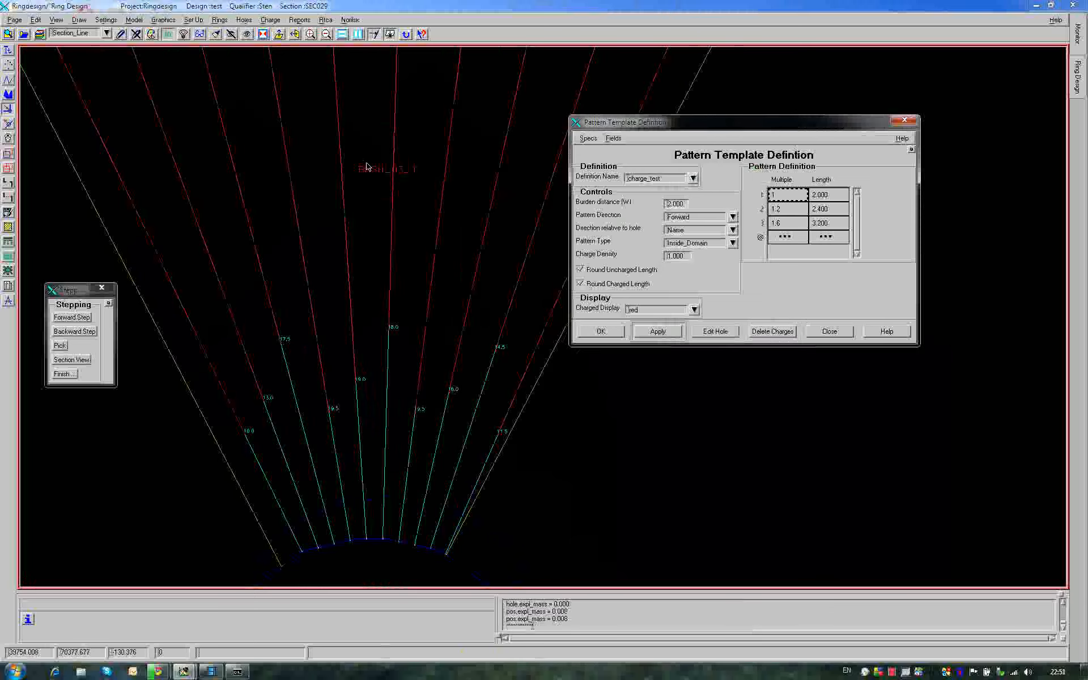
left_click(326, 187)
middle_click_drag(326, 187, 313, 178)
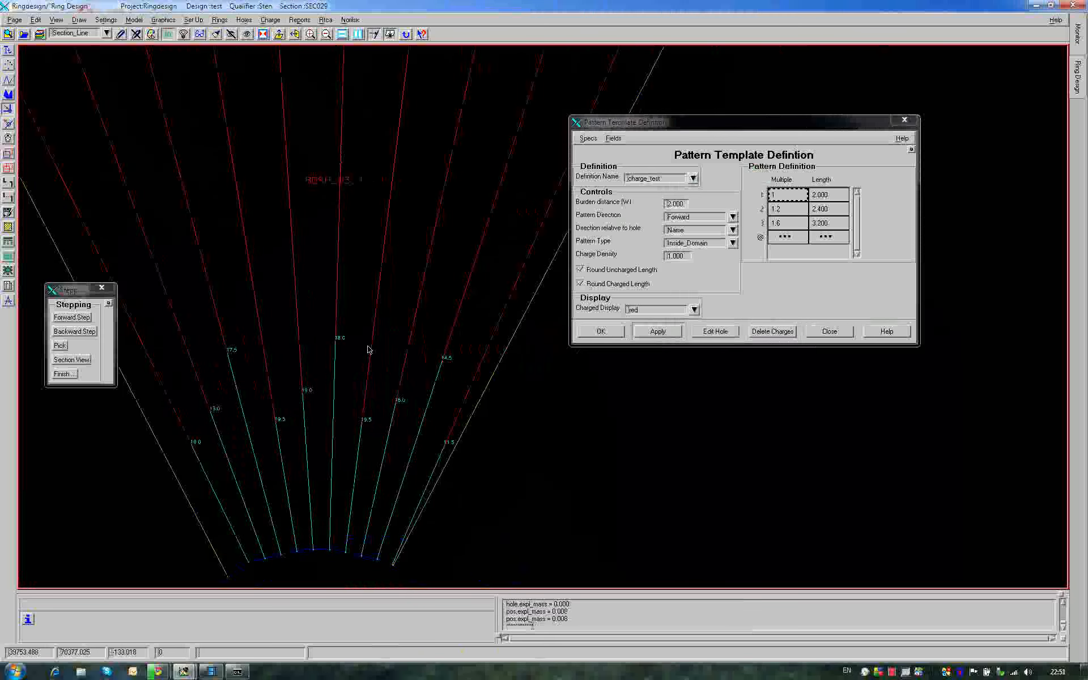
left_click(827, 333)
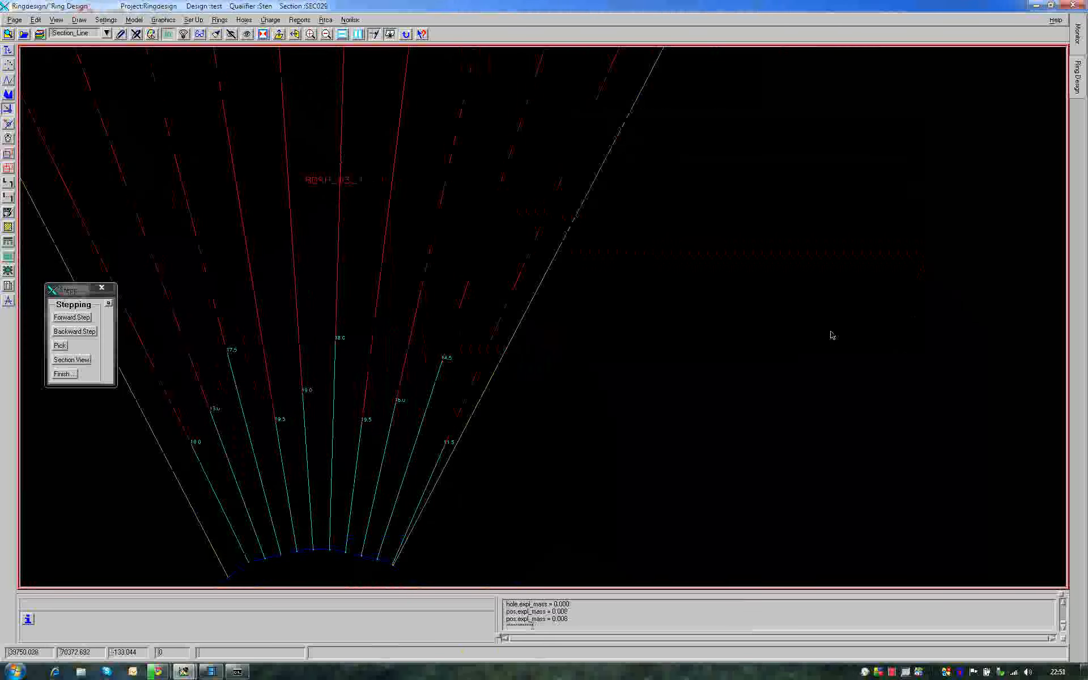
- Open the delay template definition for test_delay and place its form clear of the charged ring
left_click(270, 20)
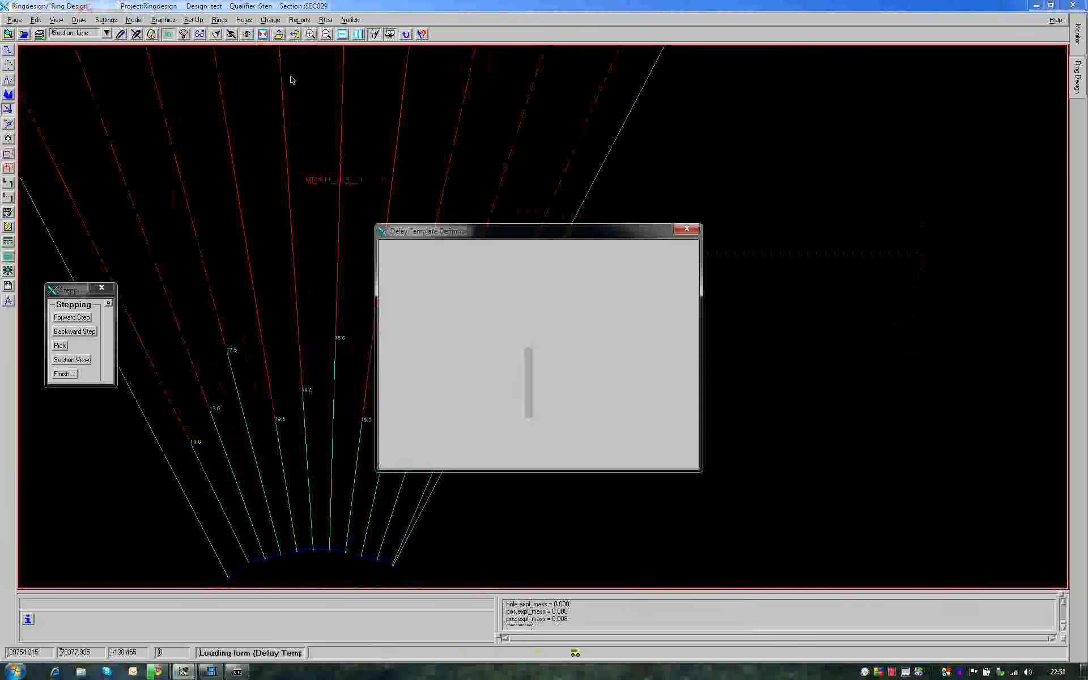
left_click_drag(479, 226, 722, 181)
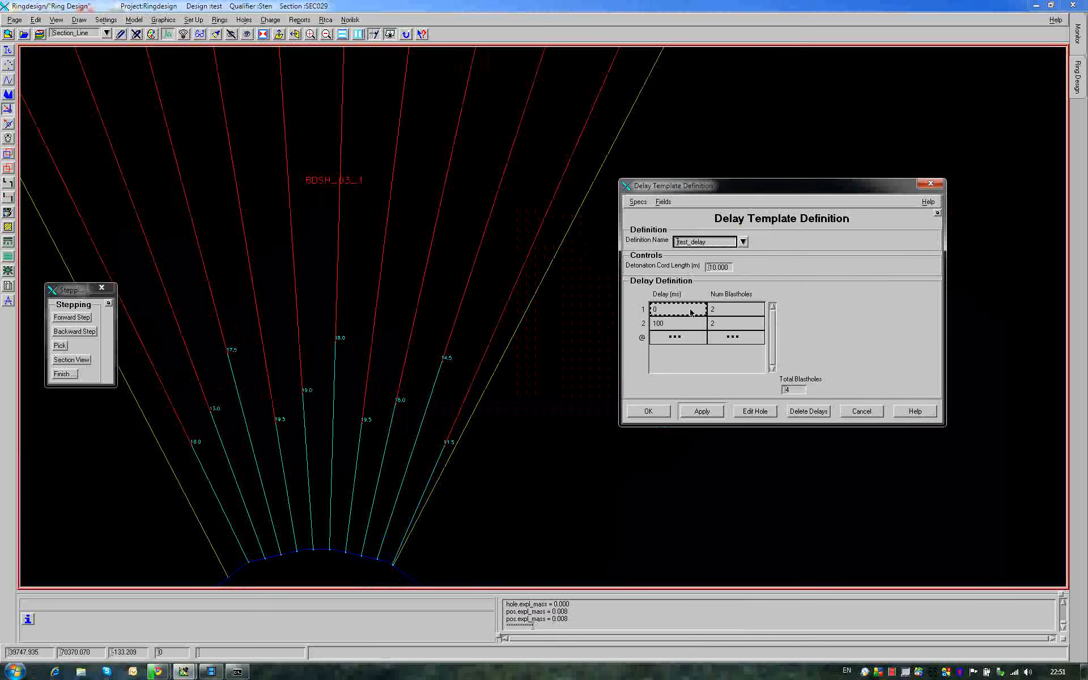
left_click(538, 111)
middle_click_drag(537, 111, 393, 332)
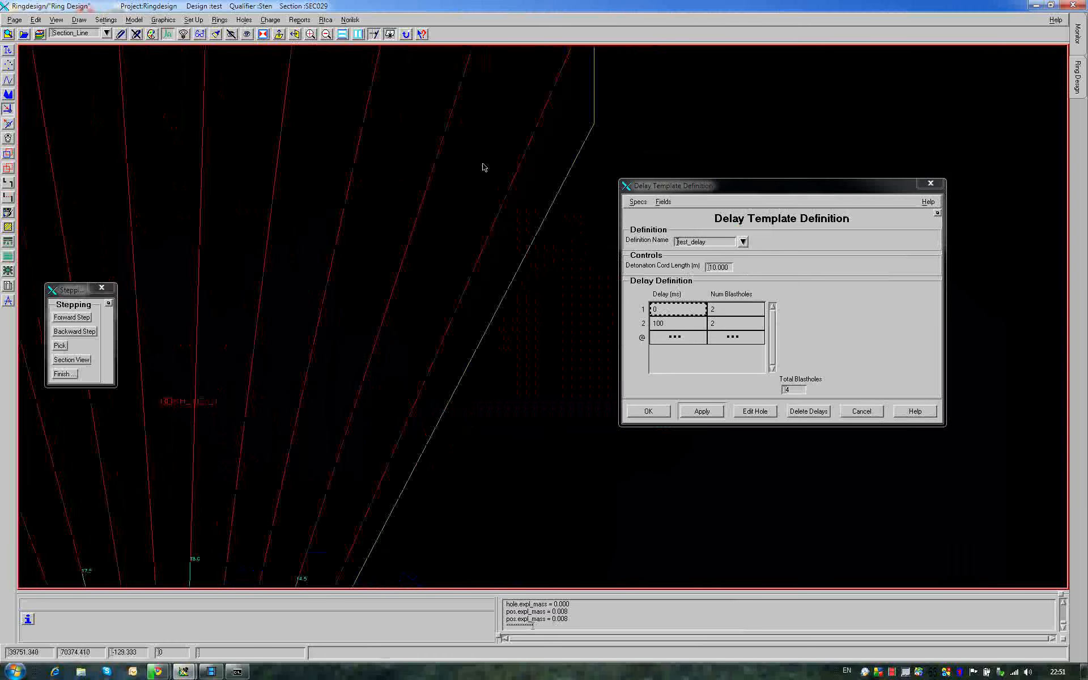
middle_click_drag(457, 247, 520, 230)
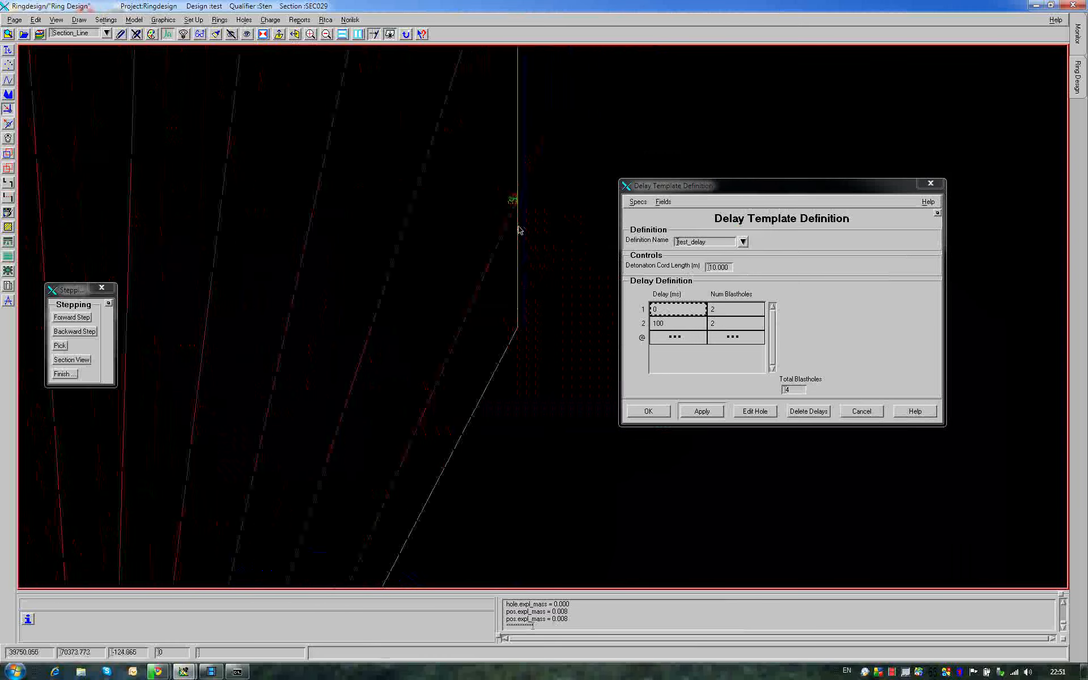
middle_click_drag(241, 452, 382, 200)
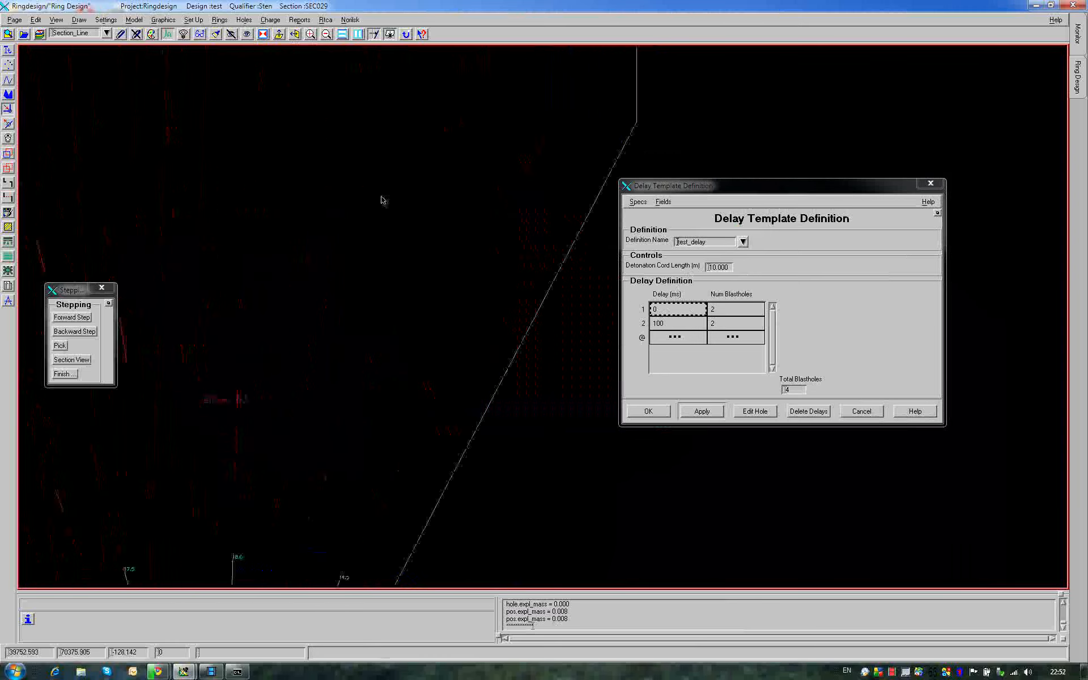
middle_click_drag(241, 541, 327, 282)
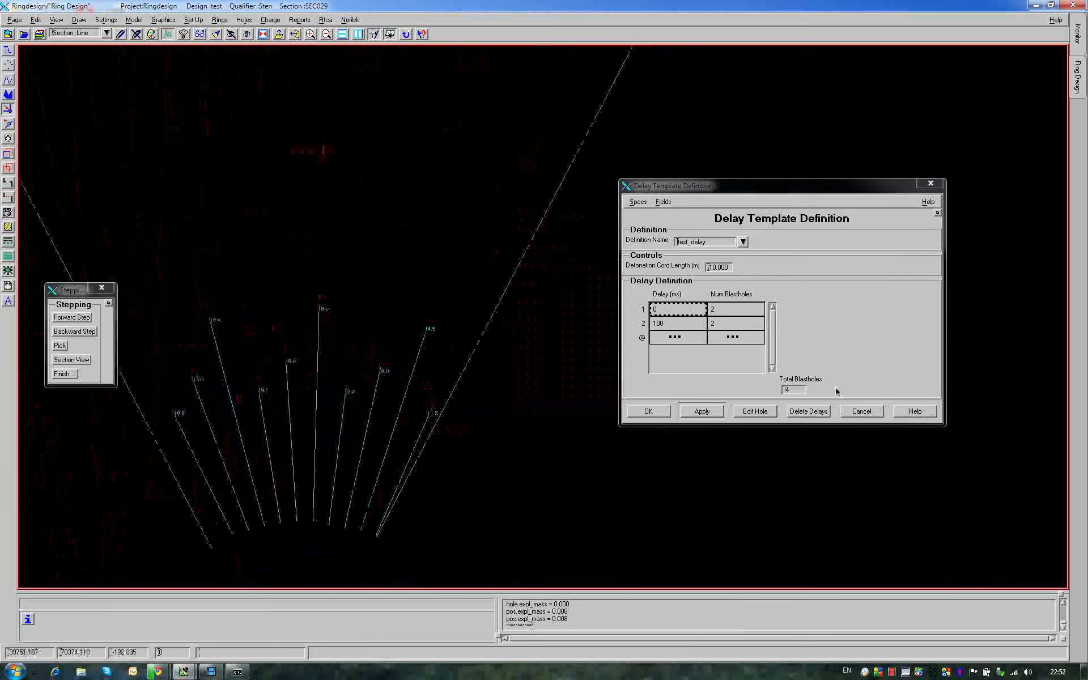
- Extend the test_delay template with a 200 ms delay for 4 blastholes and a 300 ms delay for 2 blastholes
left_click(666, 340)
type("200")
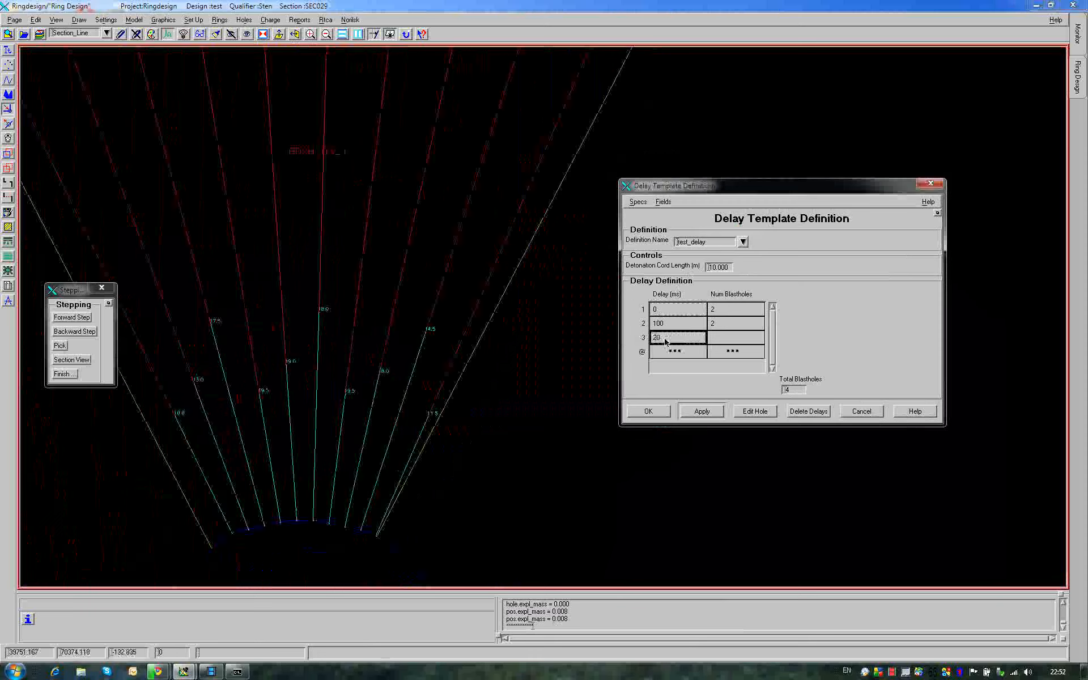
left_click(727, 338)
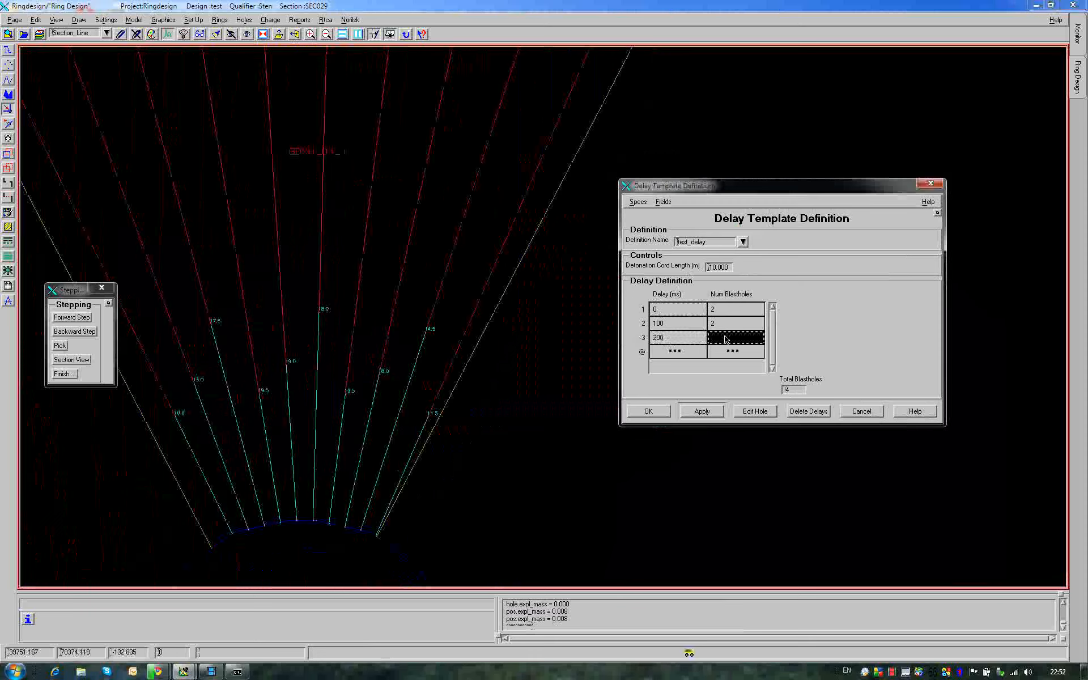
type("4")
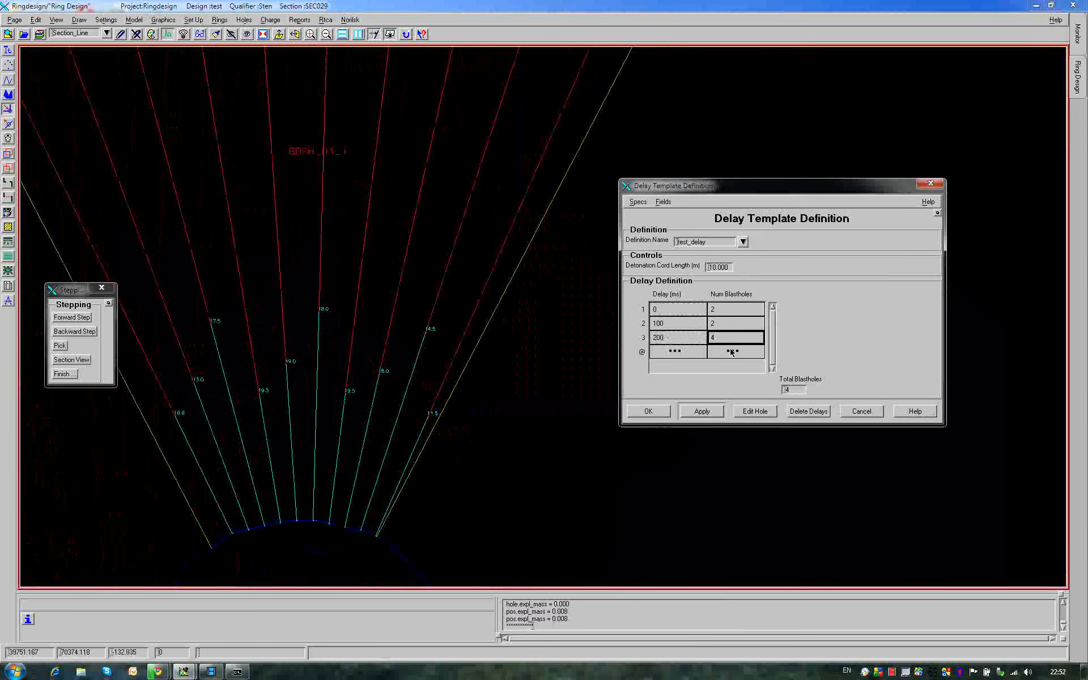
left_click(731, 353)
left_click(666, 357)
type("300")
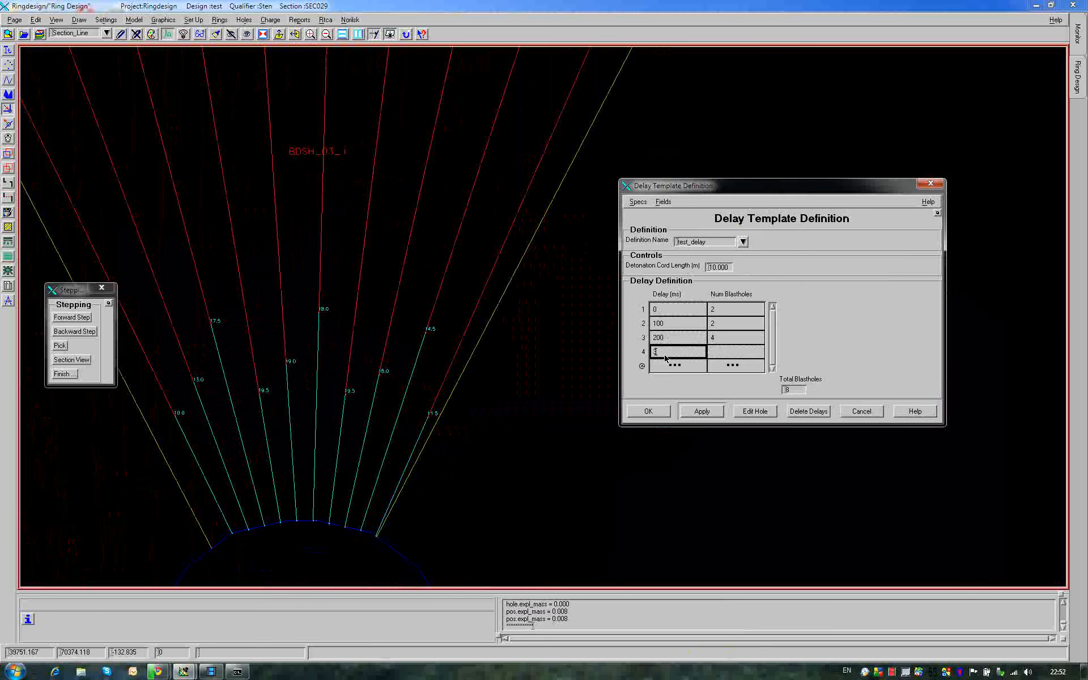
left_click(721, 355)
type("2")
left_click(731, 338)
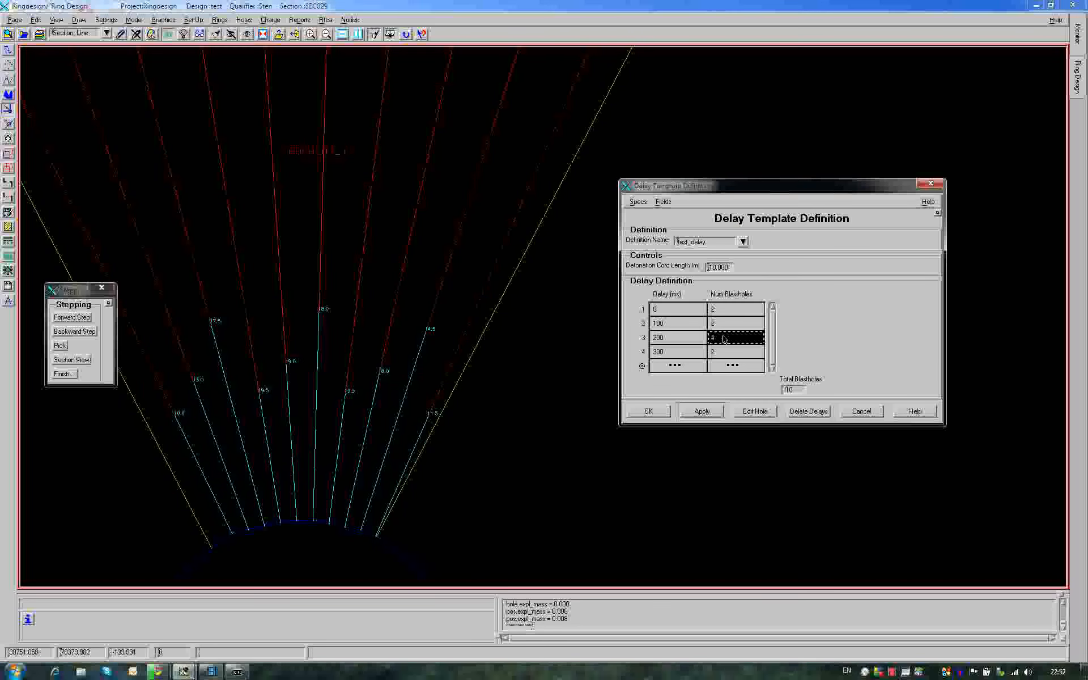
- Select the two centre blastholes and apply the test_delay template to the ring
left_click(260, 90)
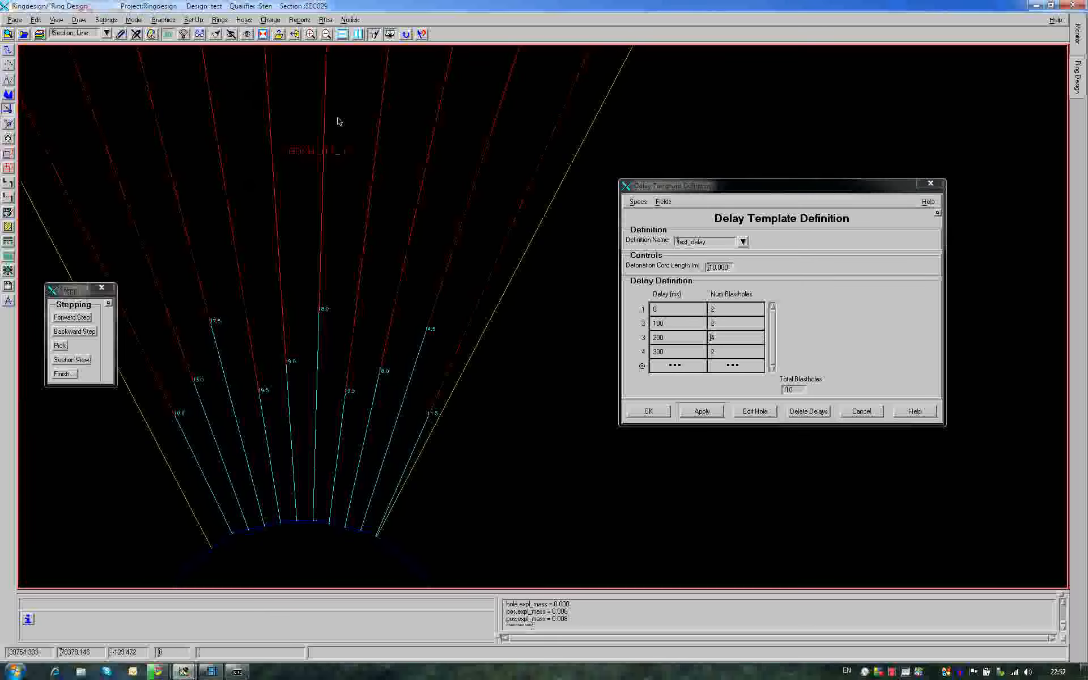
left_click_drag(338, 121, 342, 121)
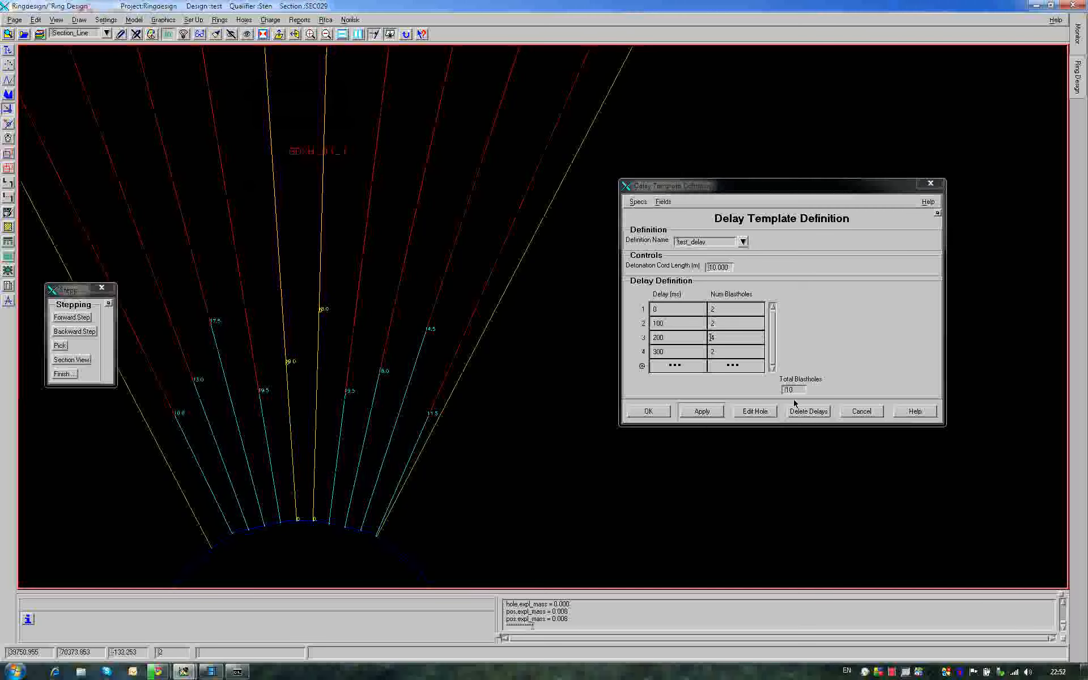
left_click(702, 412)
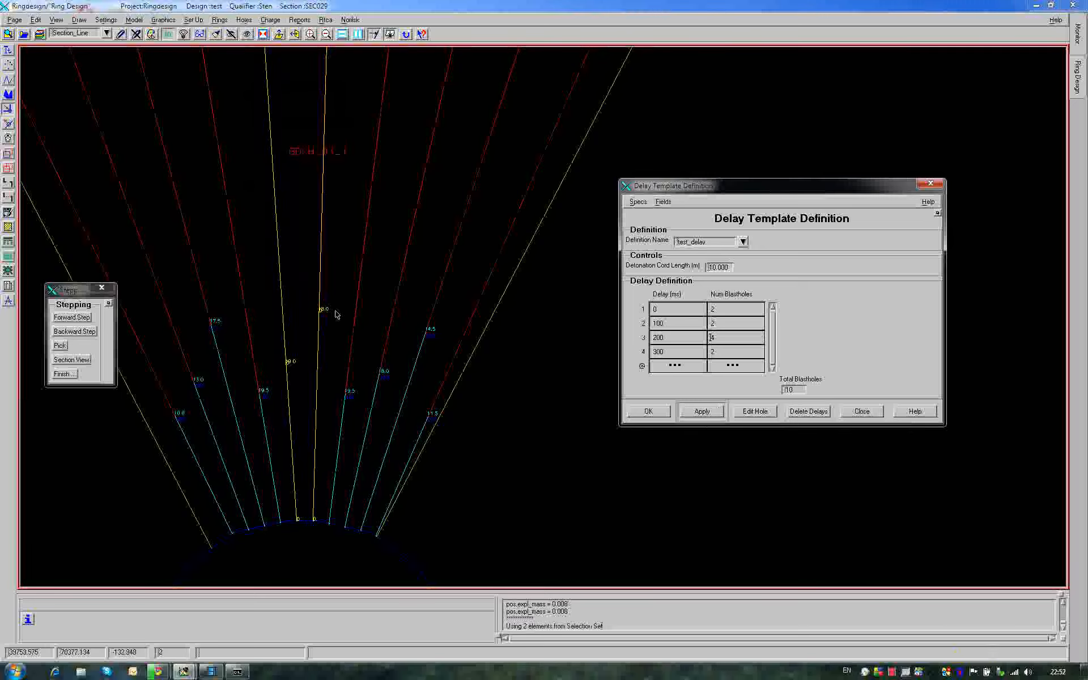
middle_click_drag(338, 341, 358, 317)
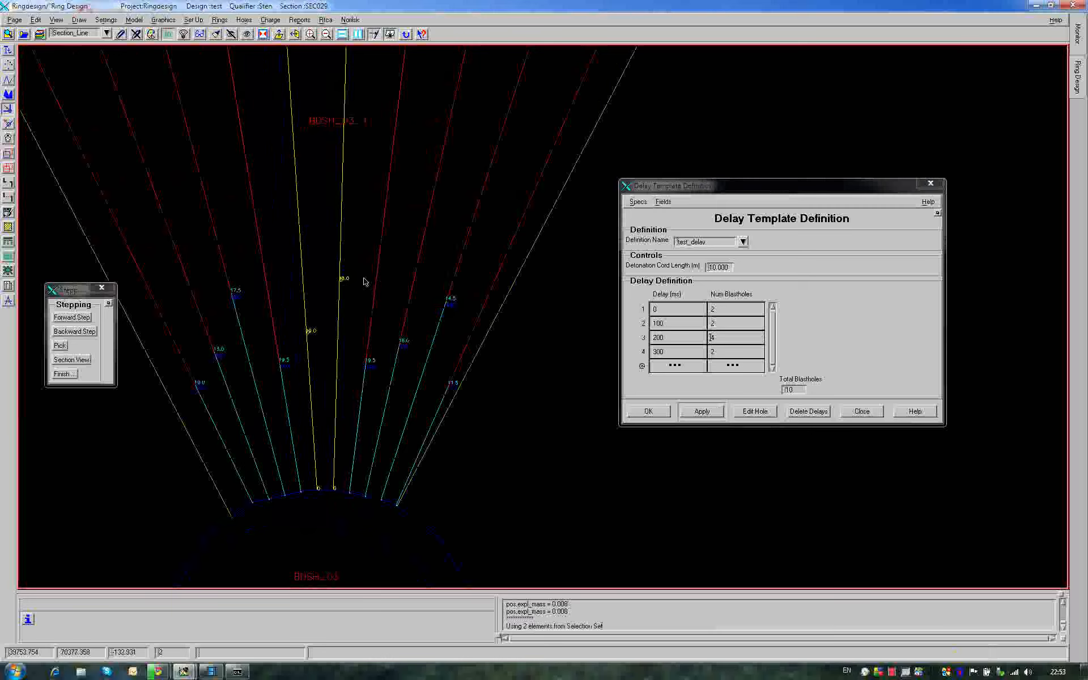
- Clear the hole selection and edit the firing delay individually for the right-hand one of the two centre holes
left_click(363, 255)
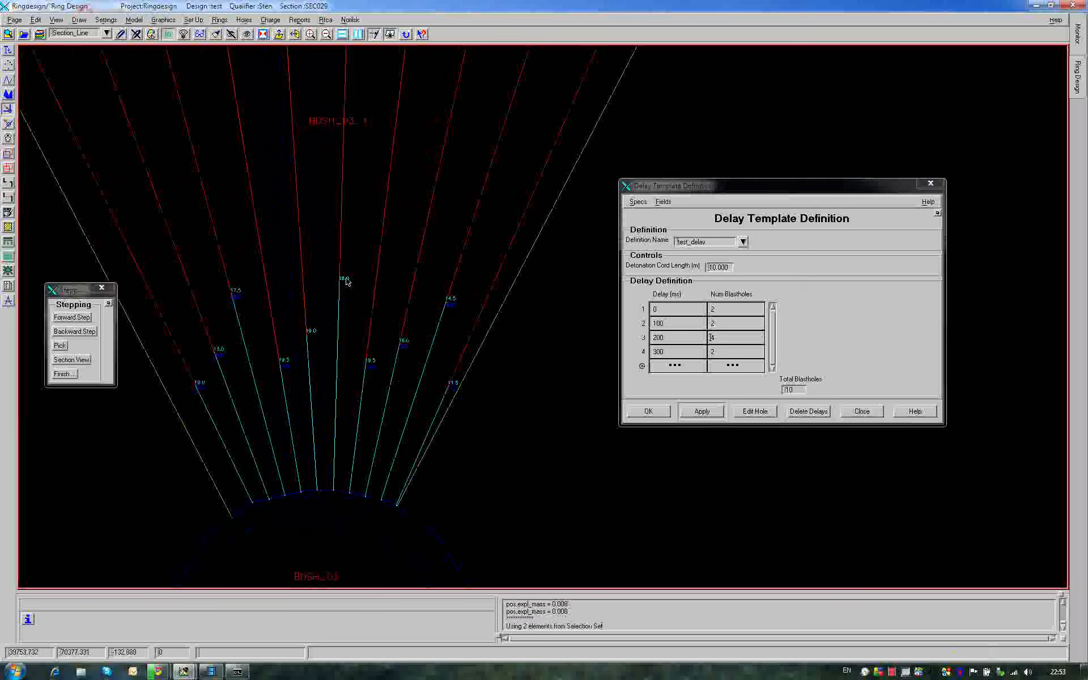
left_click(754, 412)
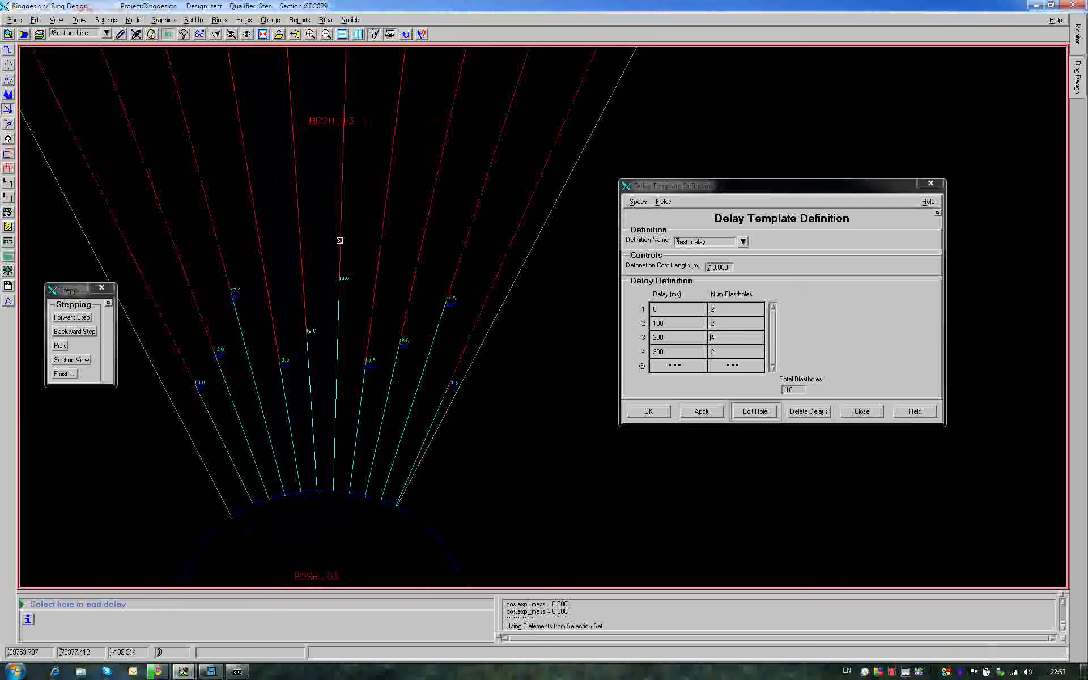
left_click(528, 324)
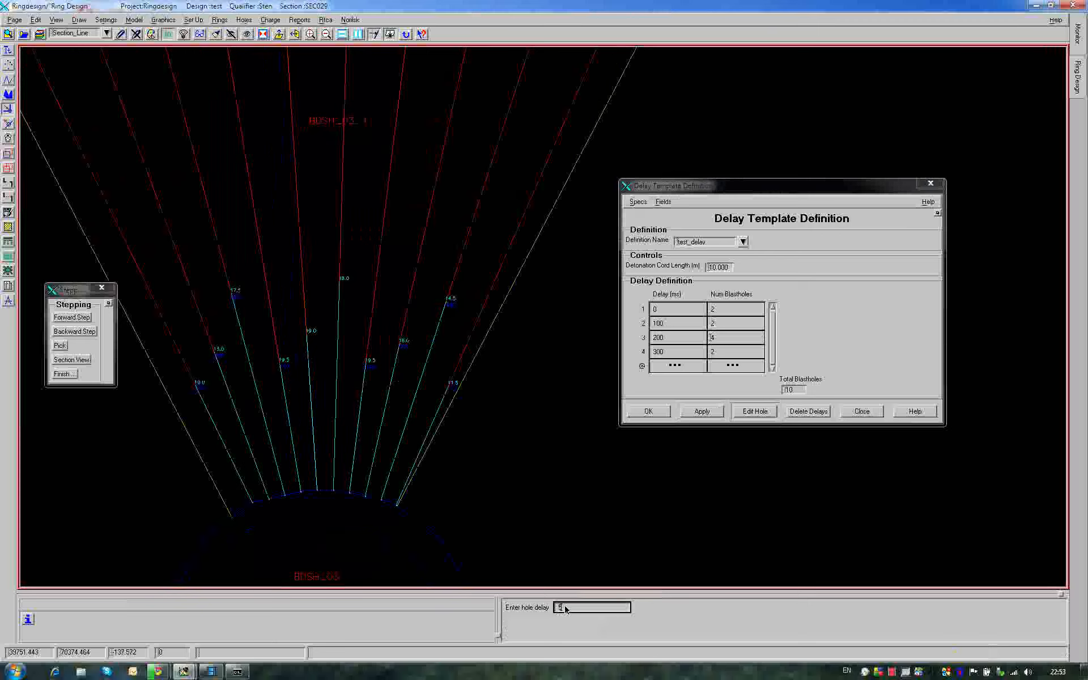
key("Return")
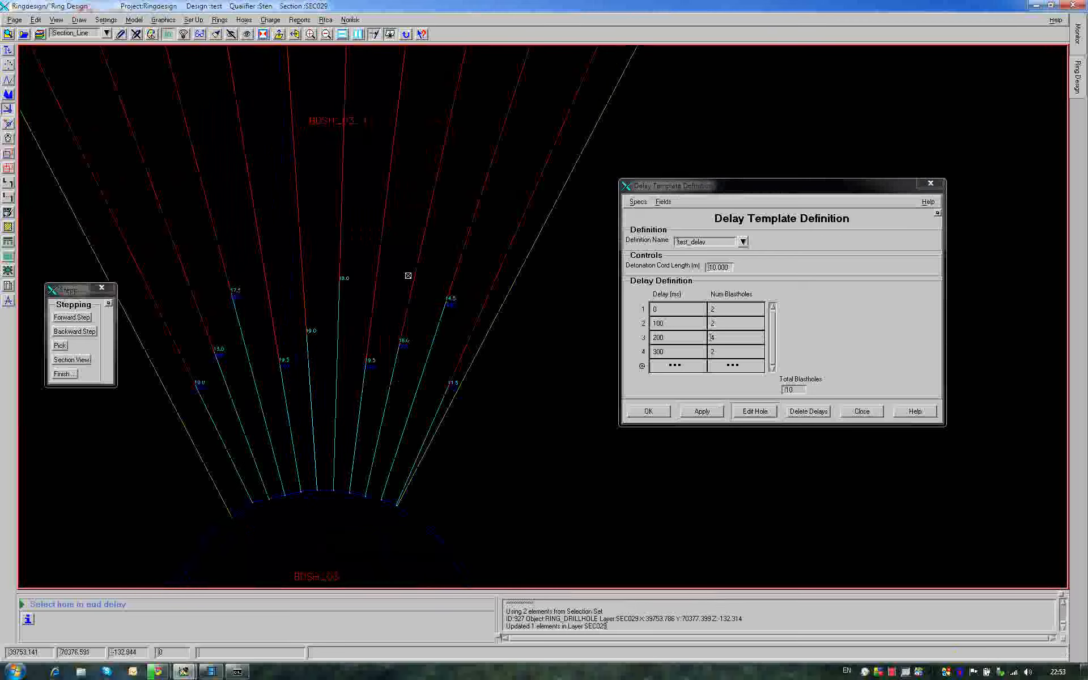
right_click(398, 222)
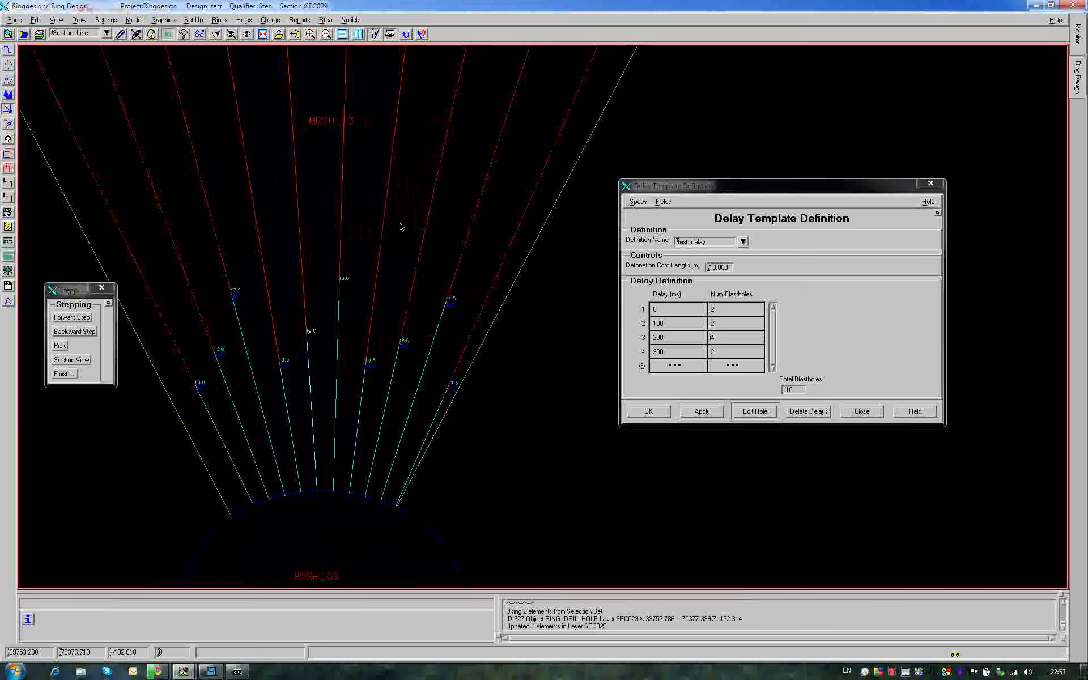
left_click(820, 412)
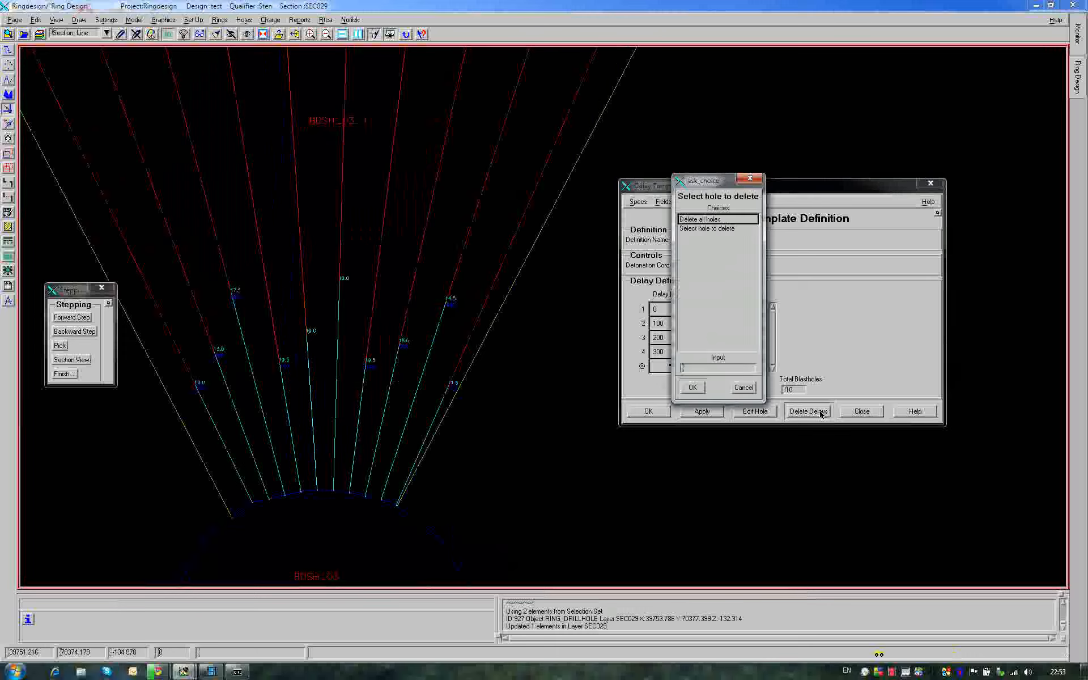
left_click(710, 220)
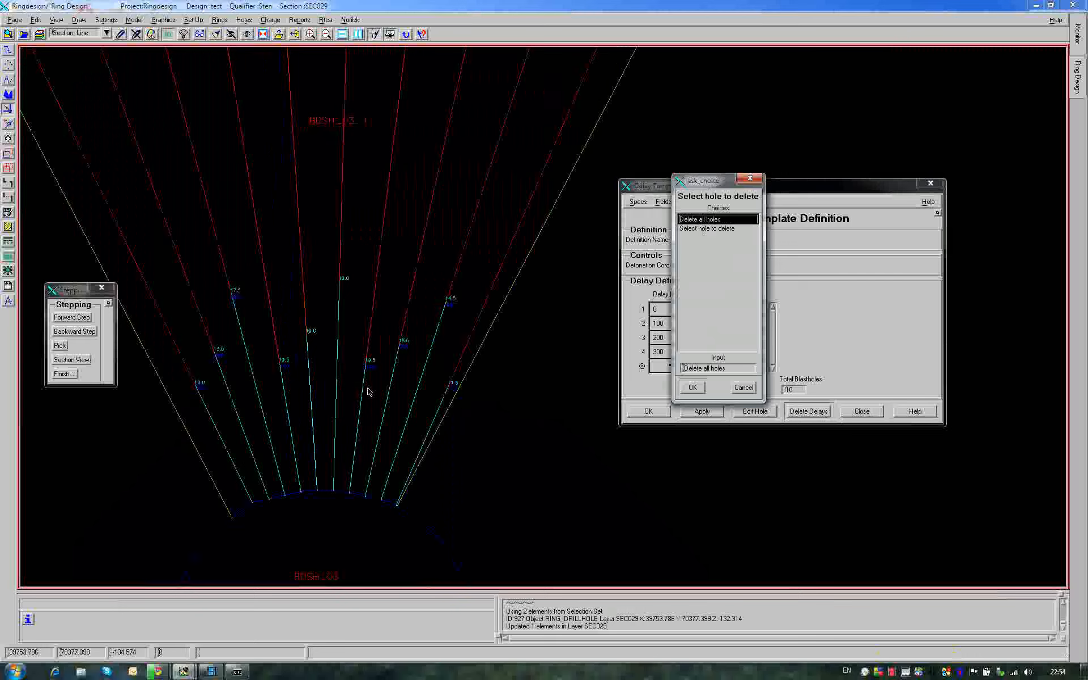
left_click(749, 389)
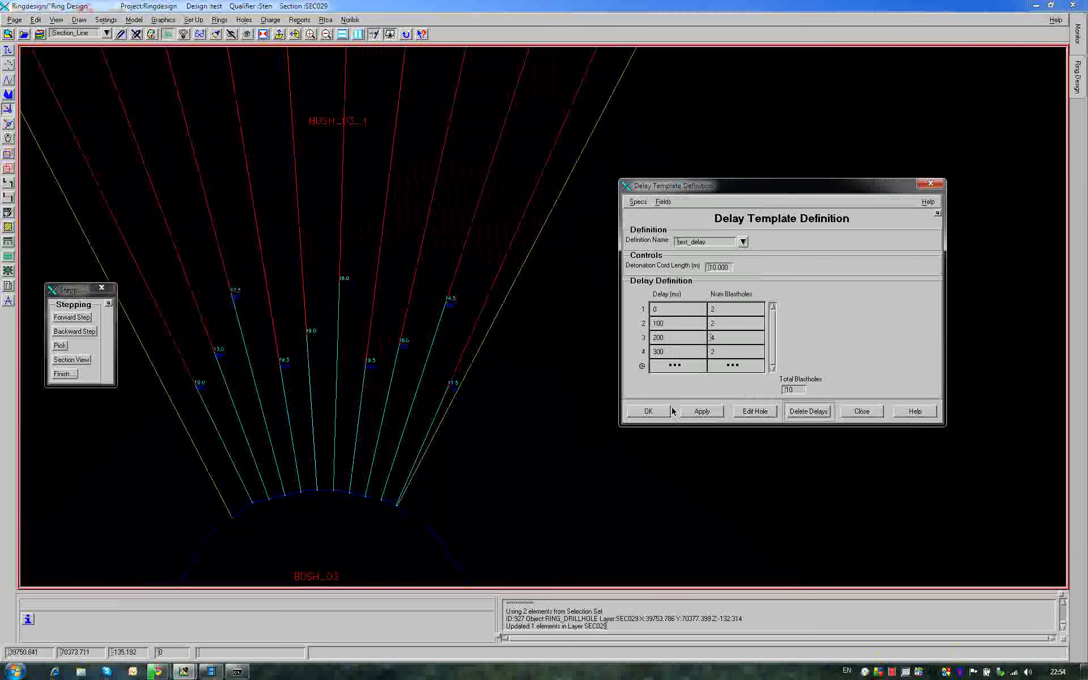
- Close the delay template definition and turn off the annotation with the whole ring in view
left_click(856, 412)
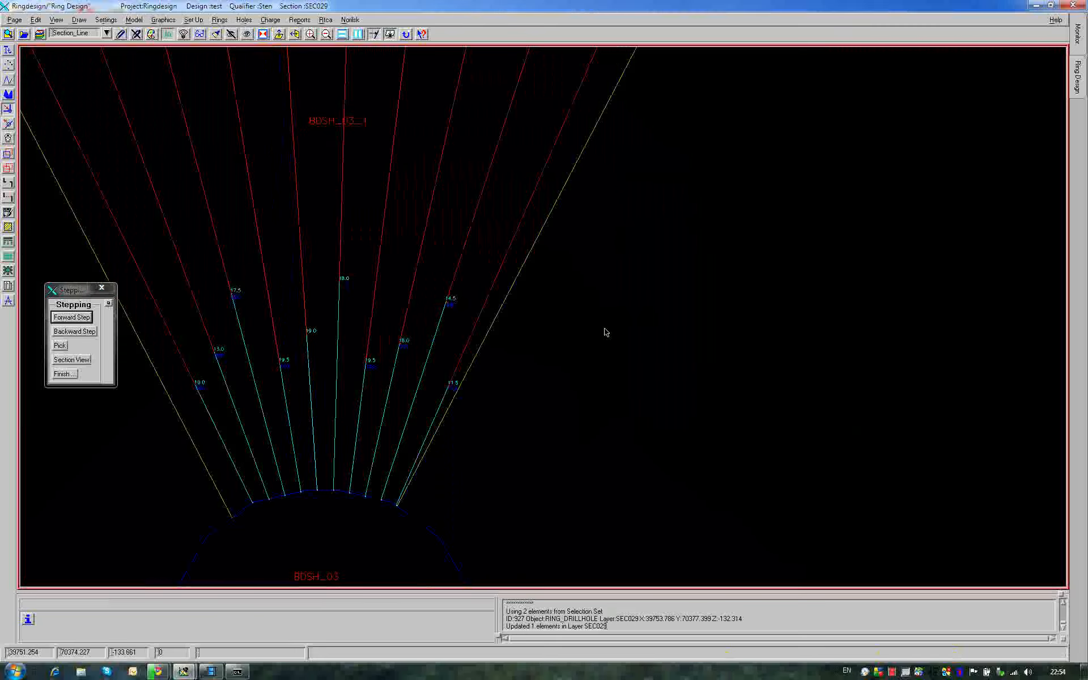
left_click(605, 329)
scroll(603, 329, "down", 1)
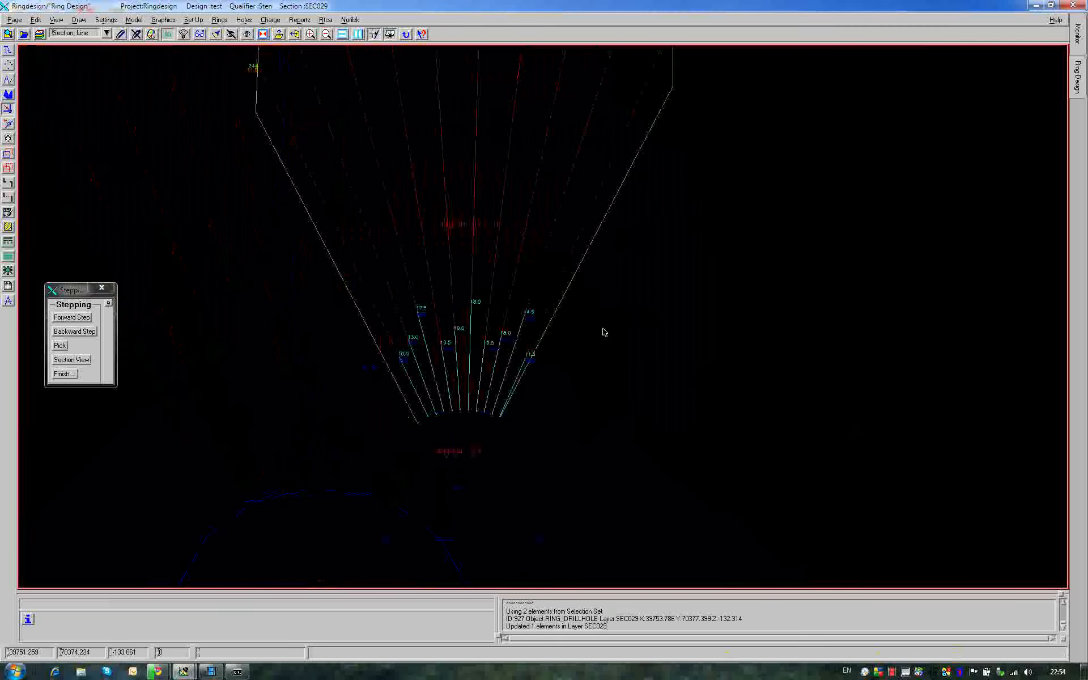
scroll(603, 329, "down", 1)
mouse_move(550, 186)
middle_mouse_down()
mouse_move(447, 272)
mouse_move(440, 241)
middle_mouse_up()
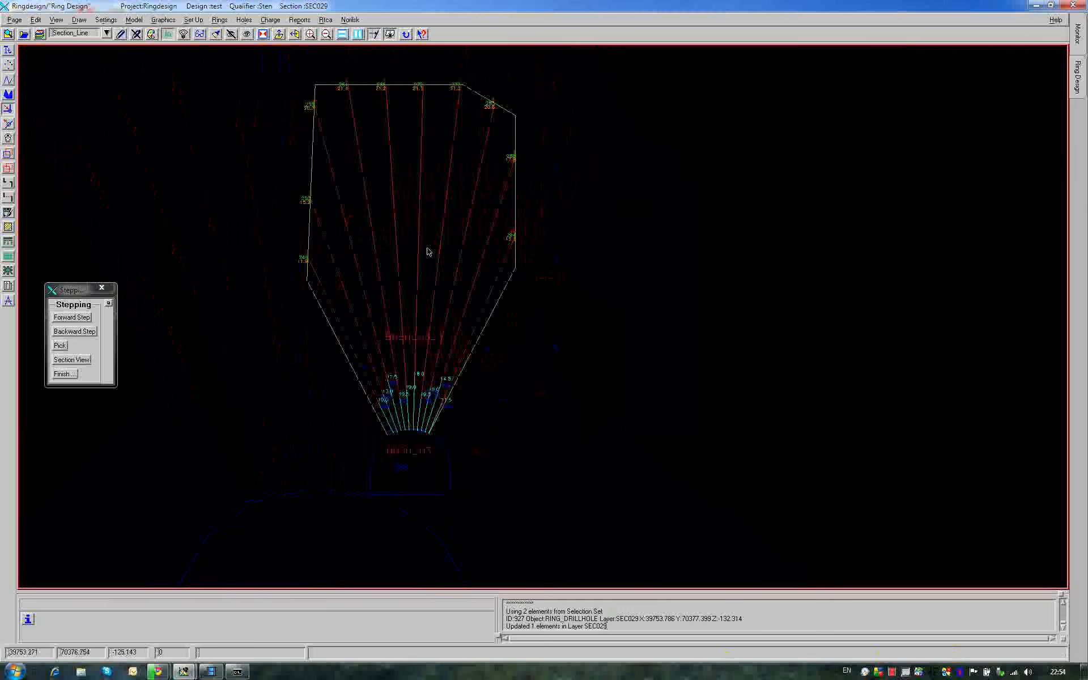
left_click(169, 35)
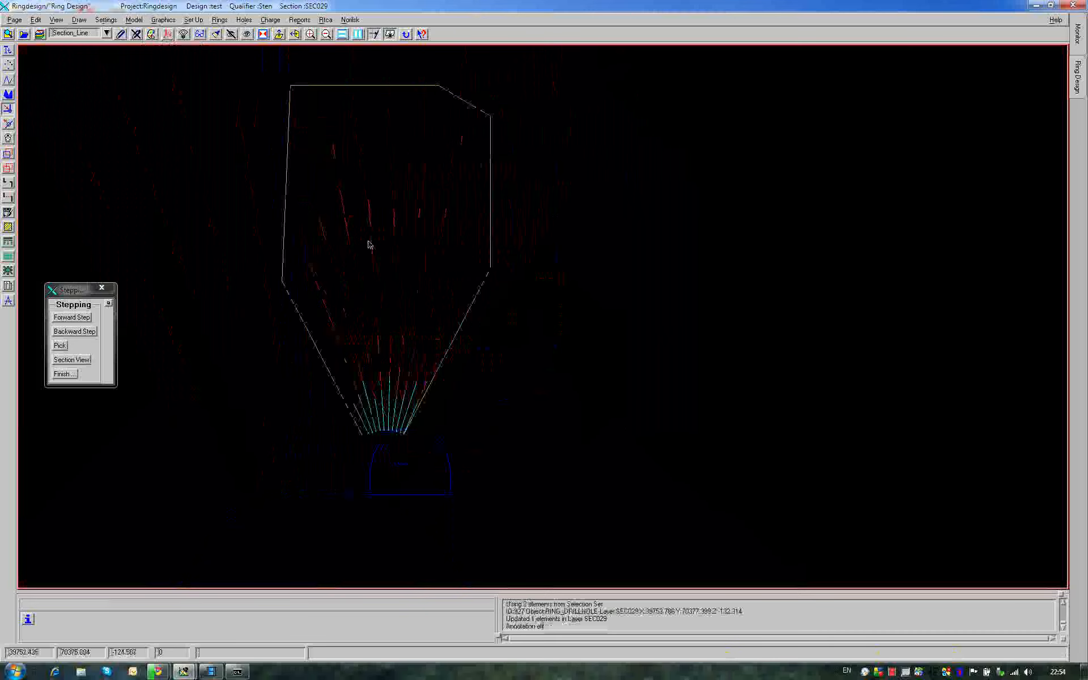
middle_click_drag(368, 245, 284, 241)
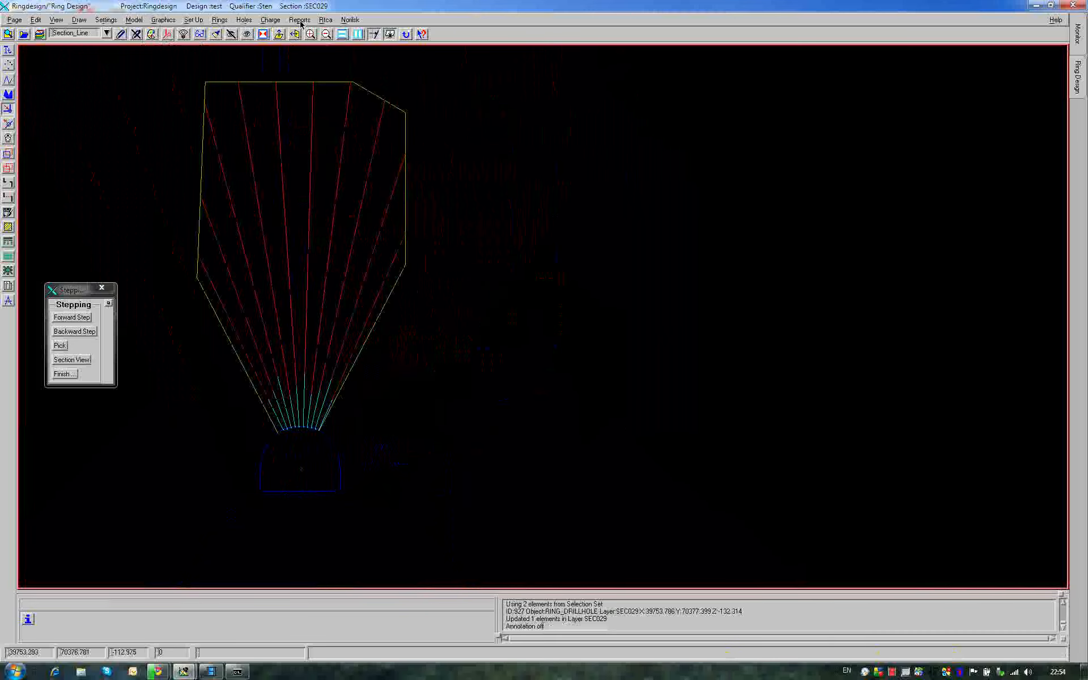
- Detach the report commands as a floating palette beside the ring and open the Hole Display report form
left_click(300, 21)
left_click(293, 37)
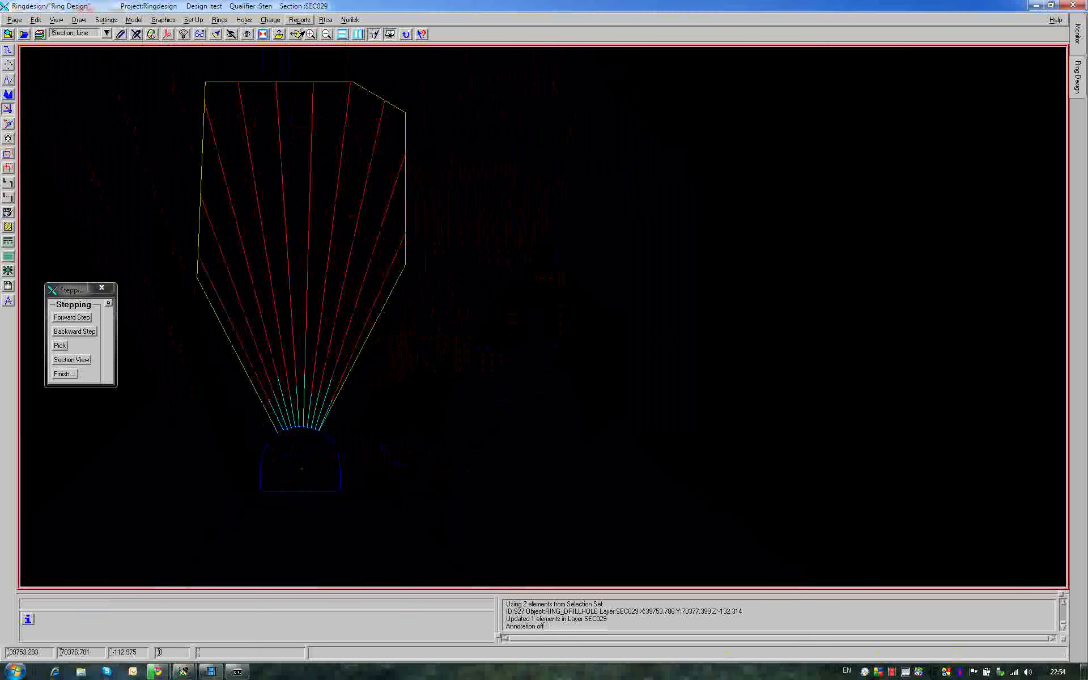
left_click_drag(291, 34, 662, 82)
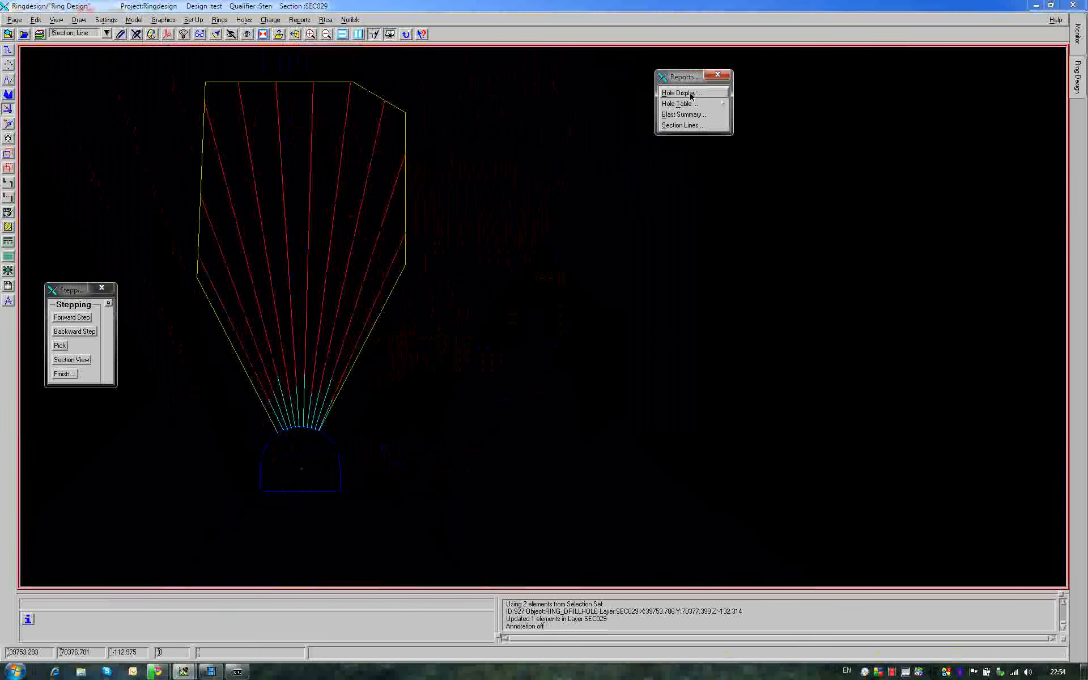
left_click(680, 93)
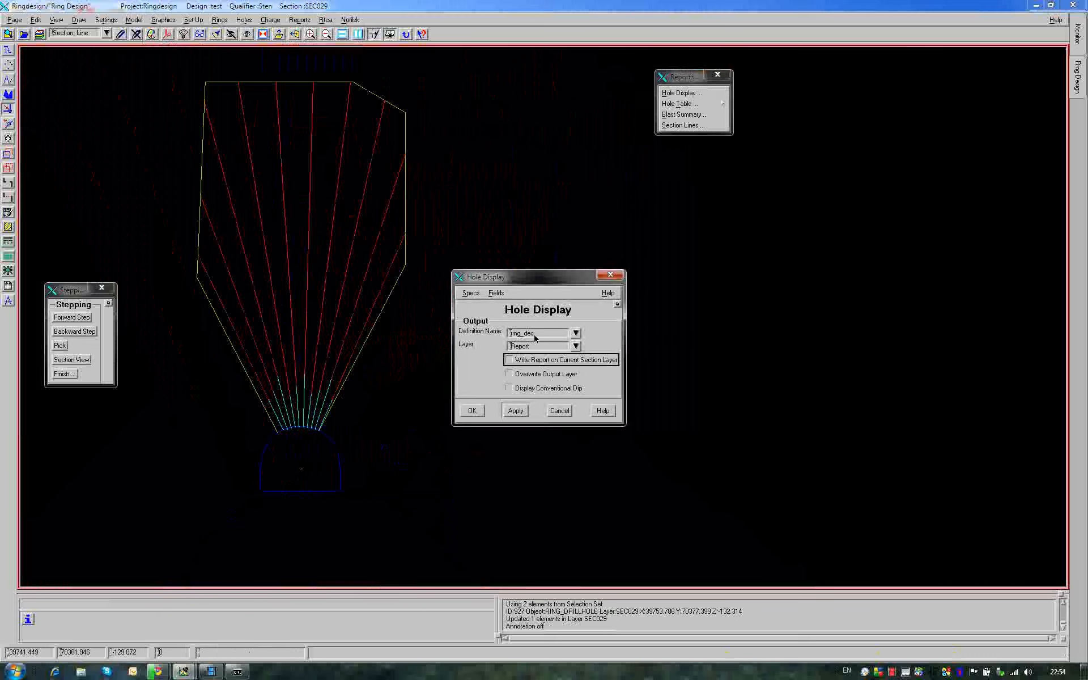
- Open the hole text display definition, load ring_des and accept its parameters
left_click(194, 20)
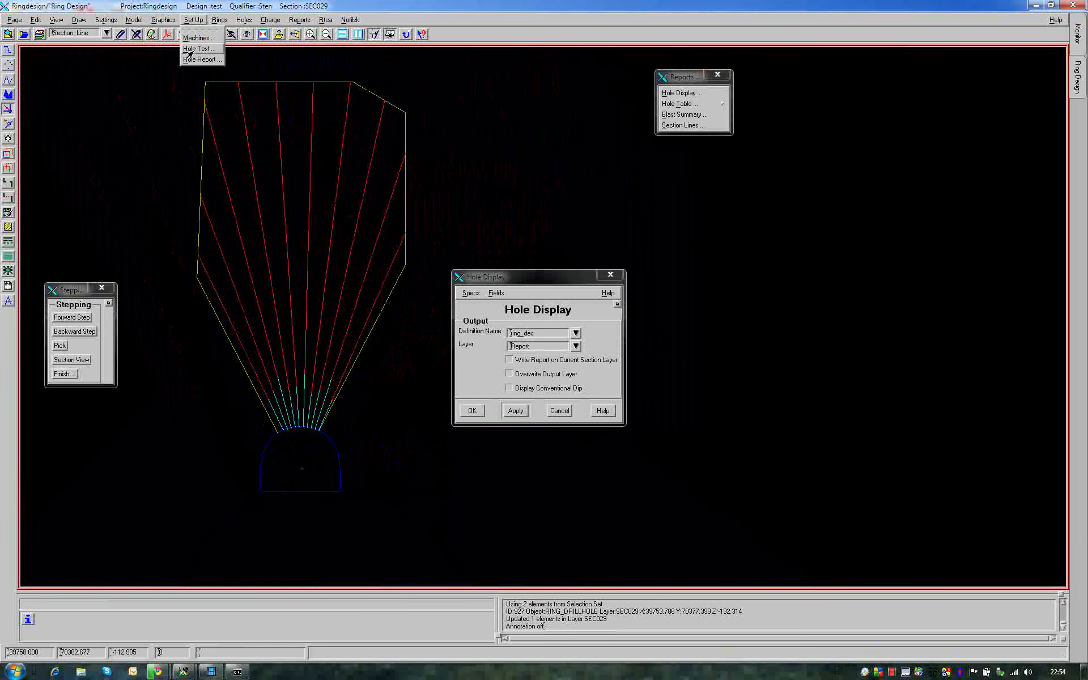
left_click(196, 49)
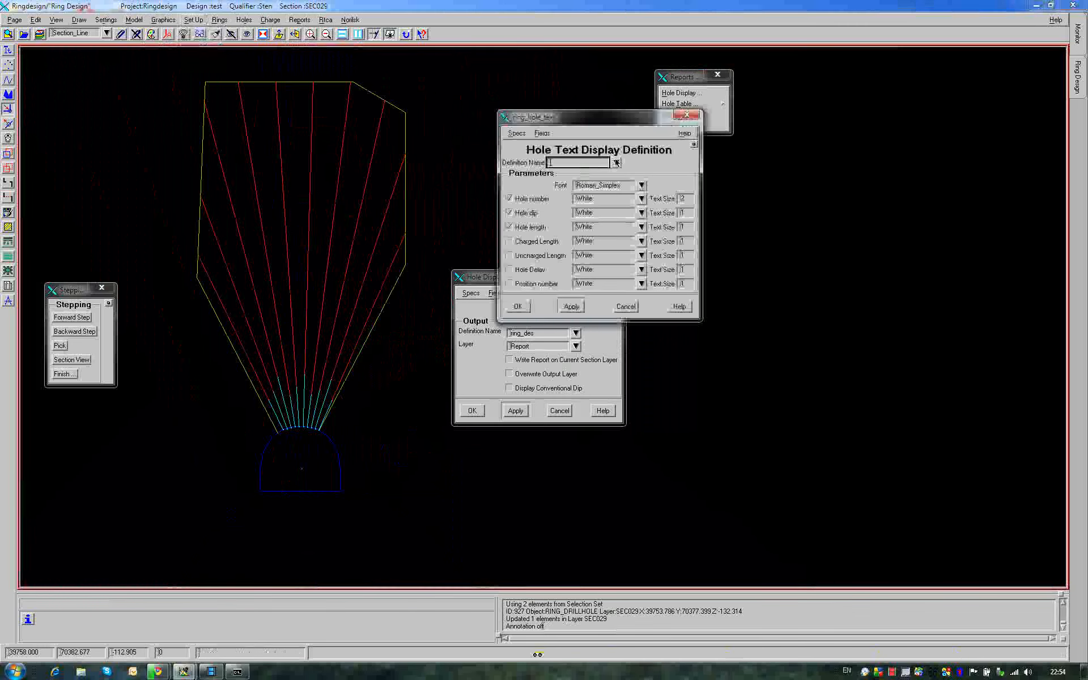
left_click(616, 163)
left_click(560, 174)
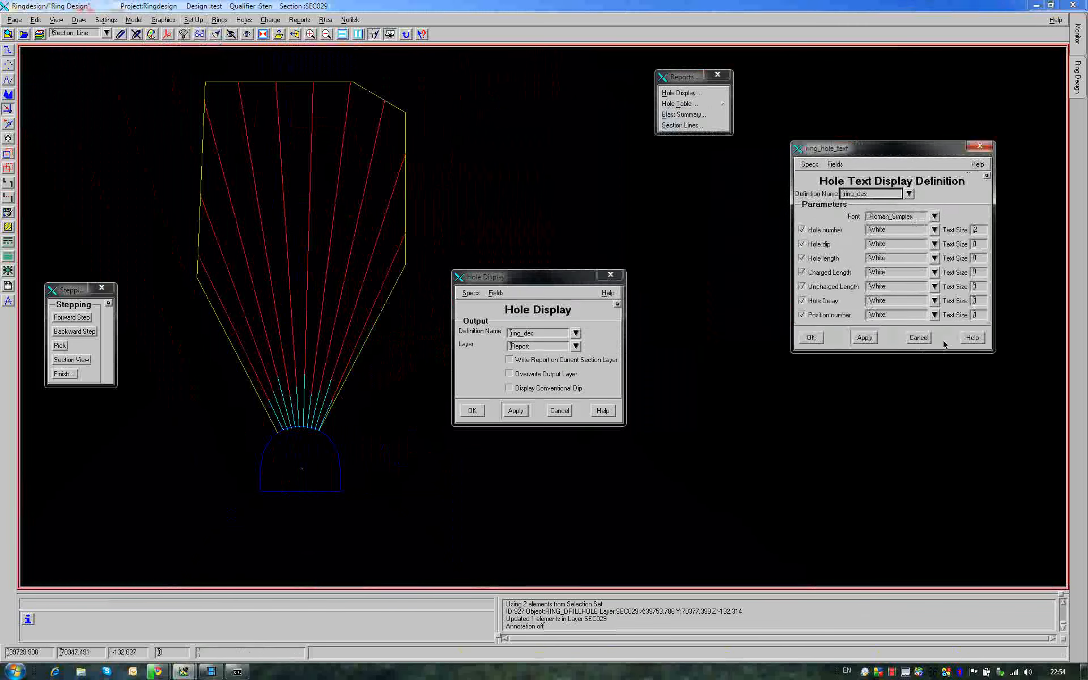
left_click(817, 339)
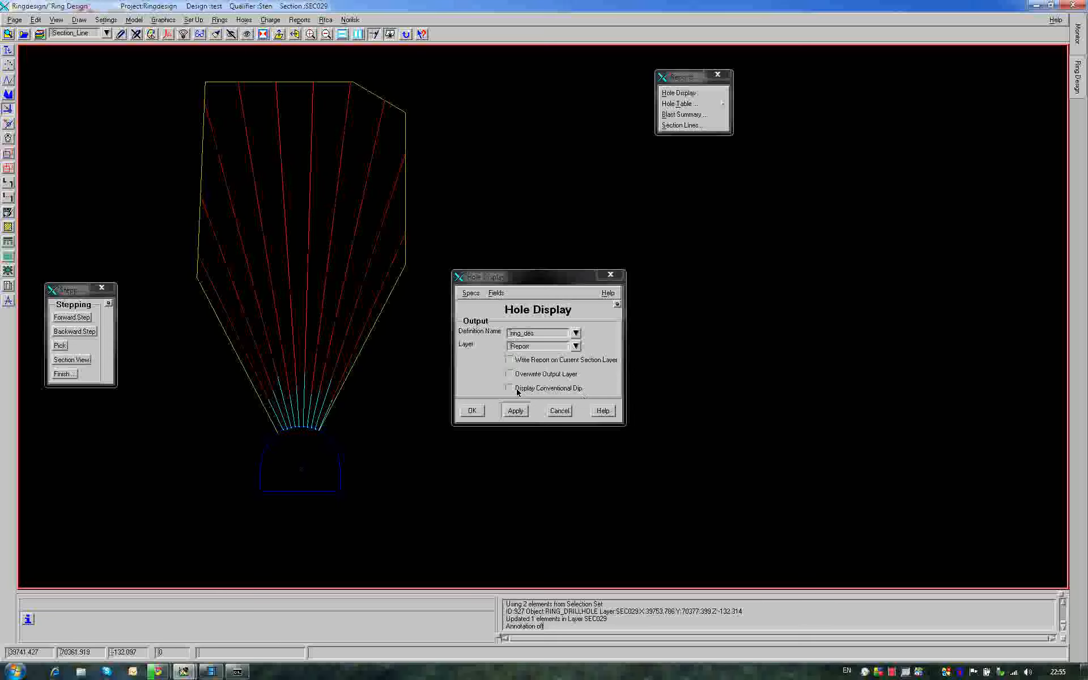
- Generate the ring_des hole display report on the Report layer and add that layer to the displayed layers
left_click(482, 416)
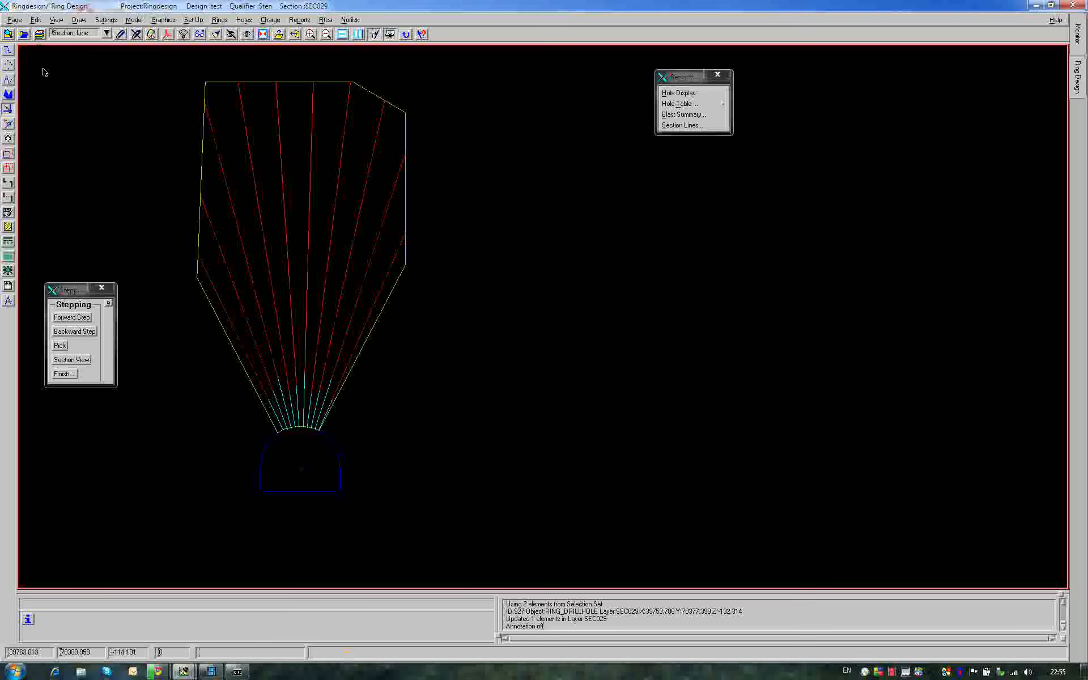
left_click(39, 34)
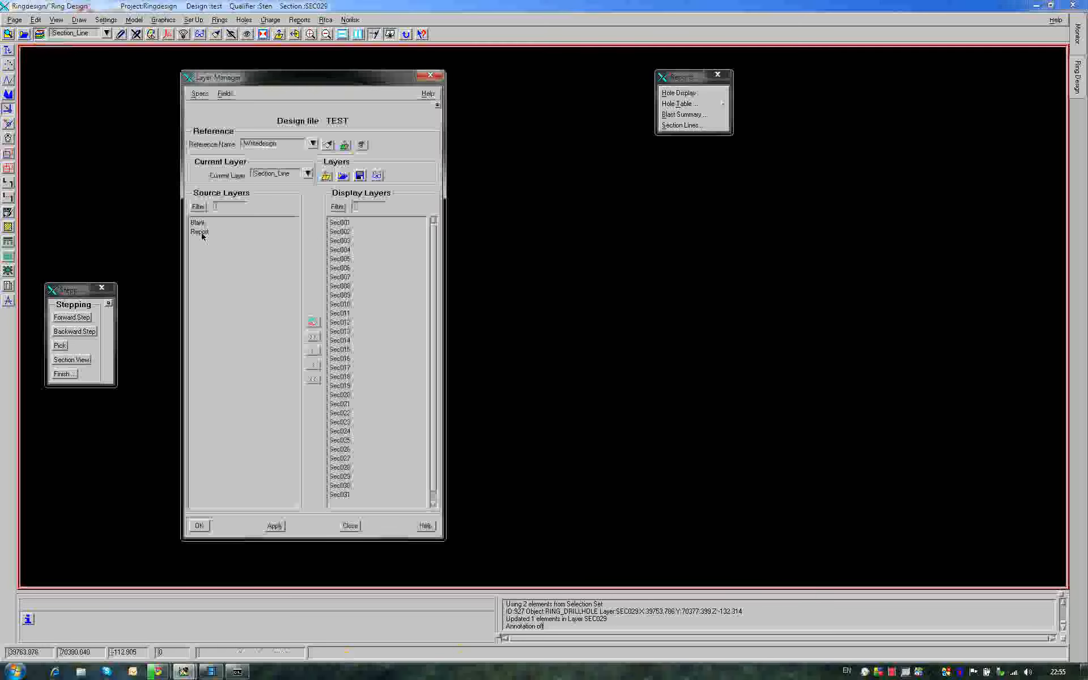
left_click(202, 233)
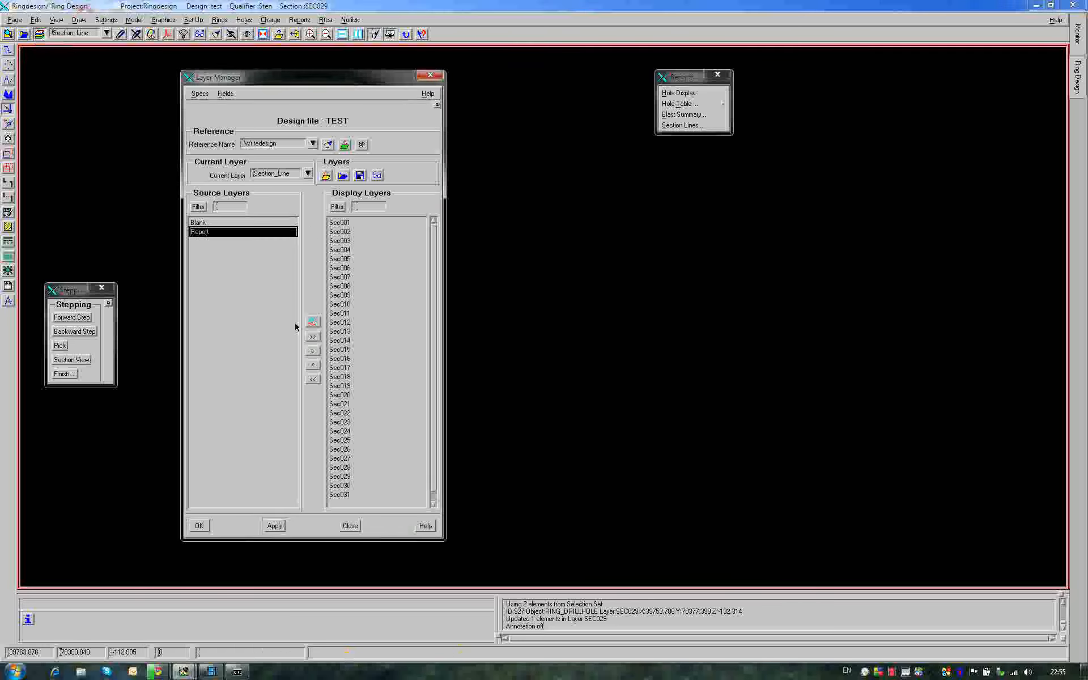
left_click(313, 351)
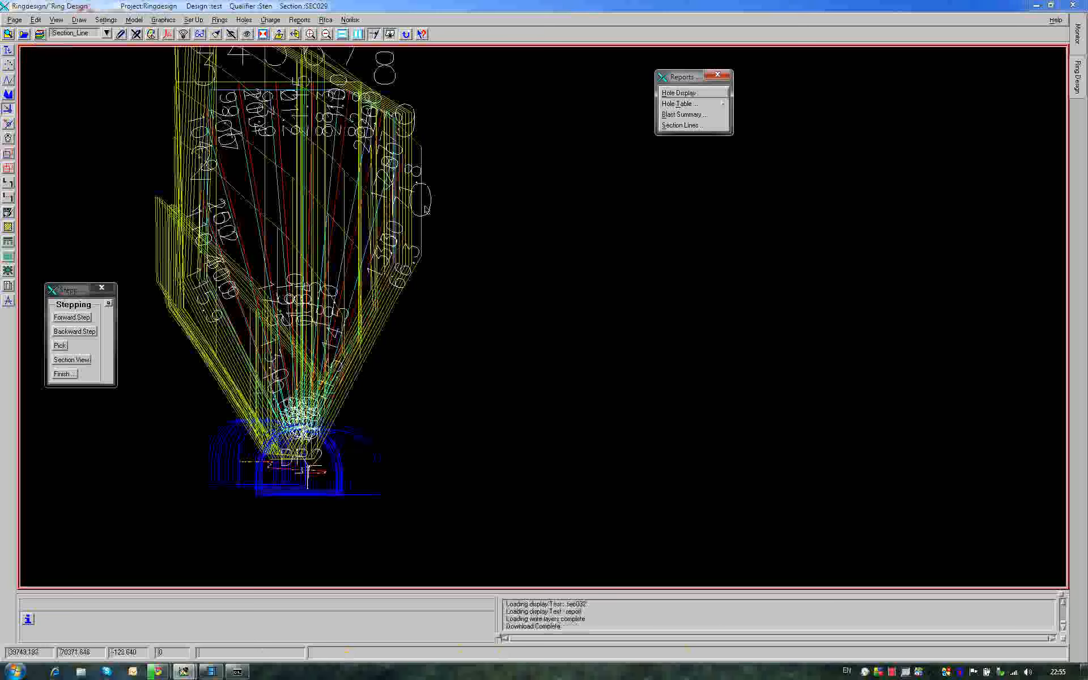
- Refresh the view to the current ring section and examine the size of the report text around the holes
left_click(513, 279)
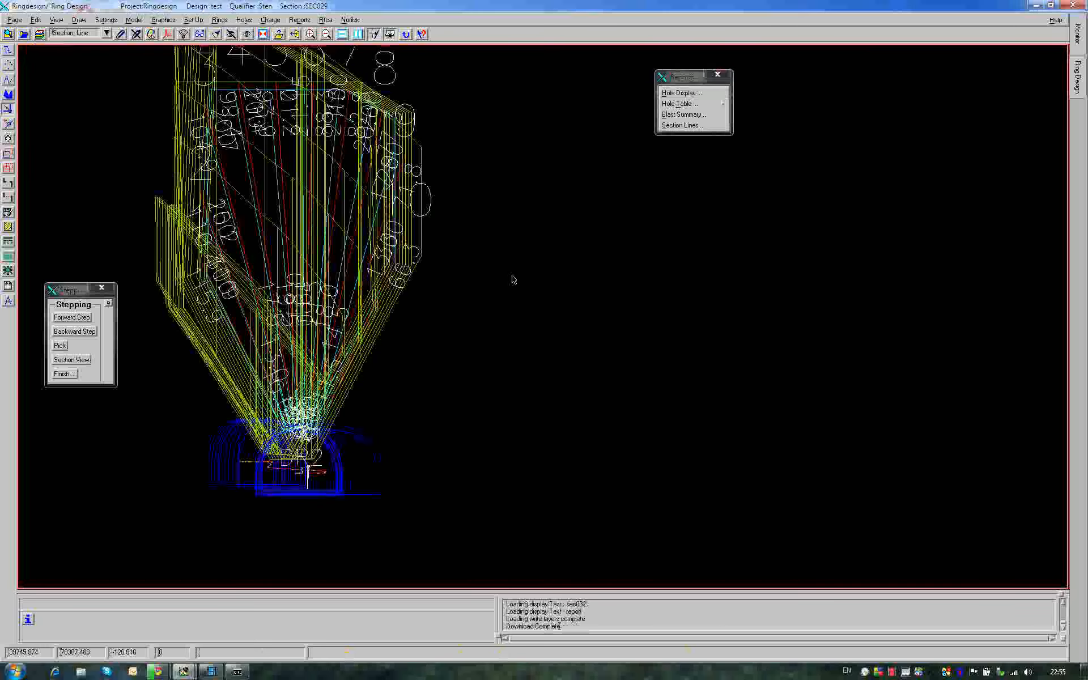
key("r")
middle_click_drag(288, 142, 388, 248)
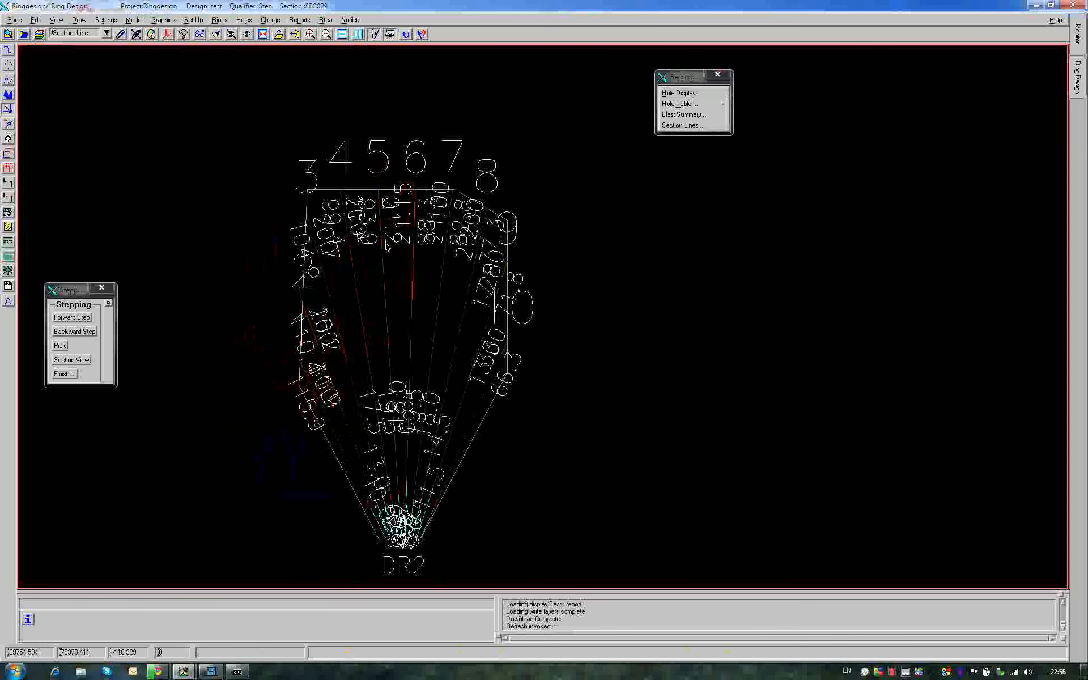
scroll(365, 223, "up", 3)
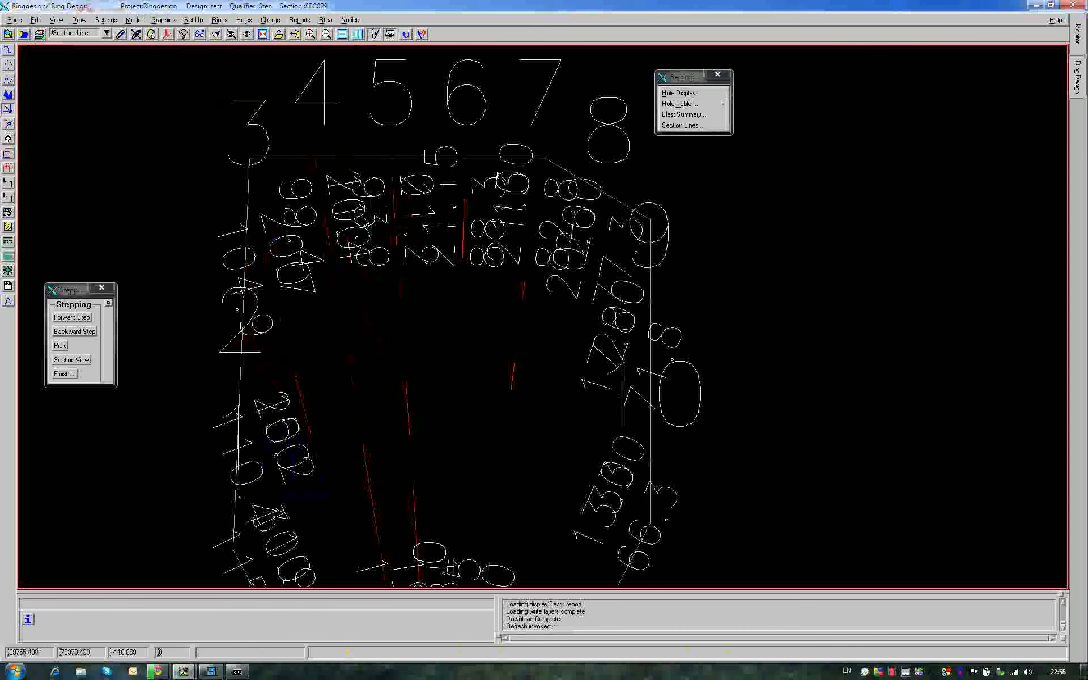
scroll(365, 223, "down", 3)
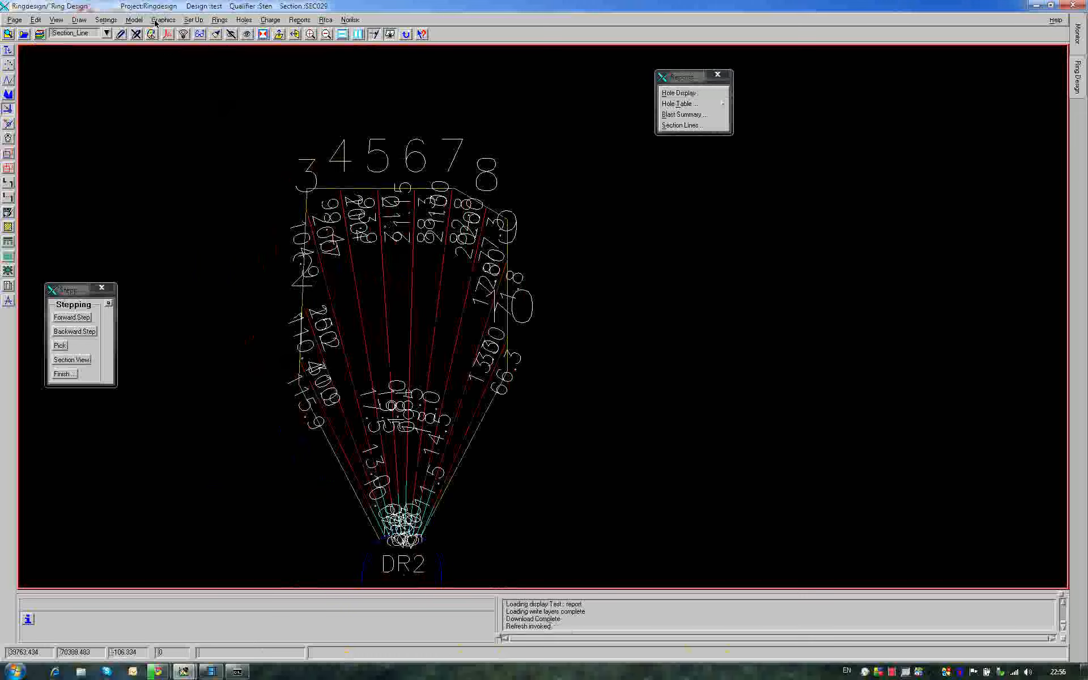
- Reopen the hole text display definition and set the hole number text size to 0.4
left_click(193, 21)
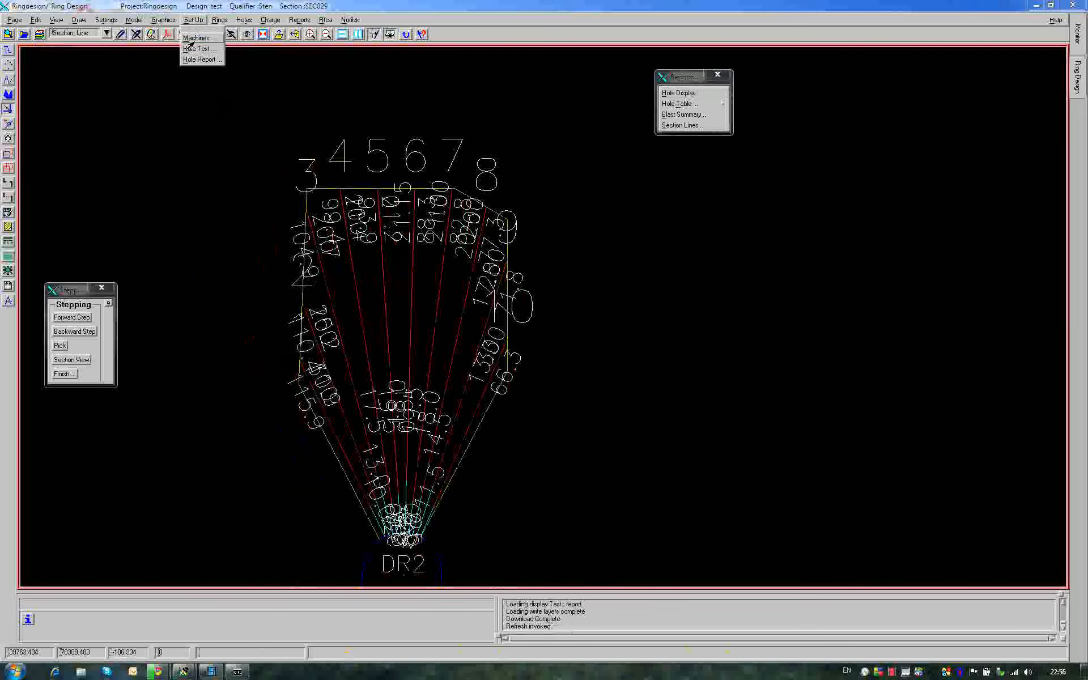
left_click(192, 49)
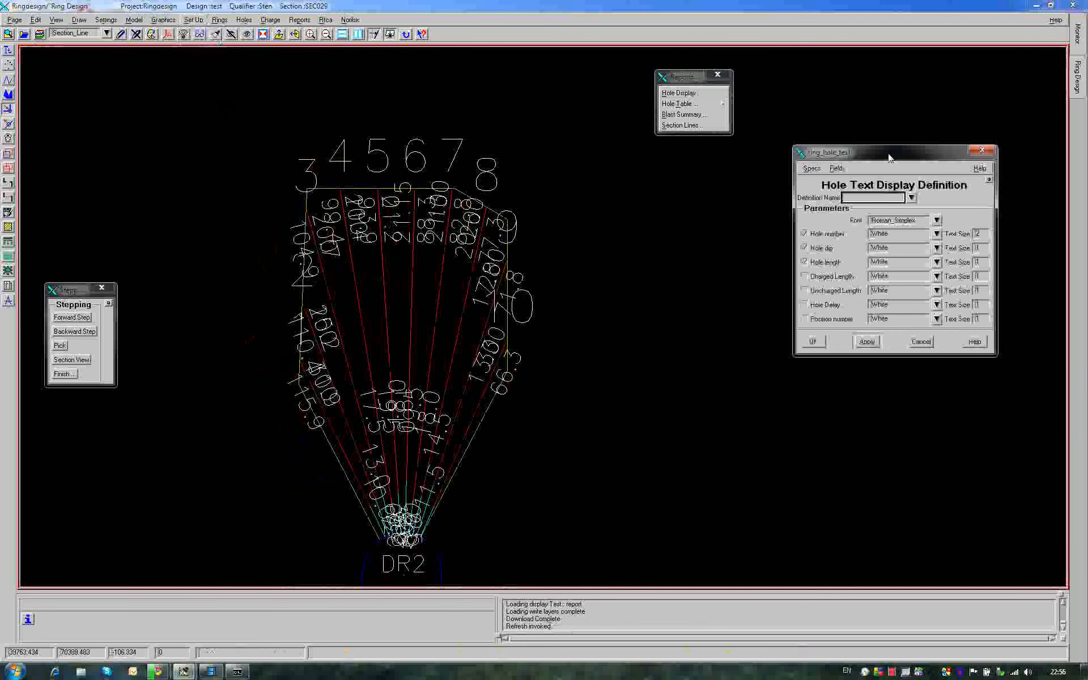
left_click_drag(889, 158, 716, 245)
left_click(804, 321)
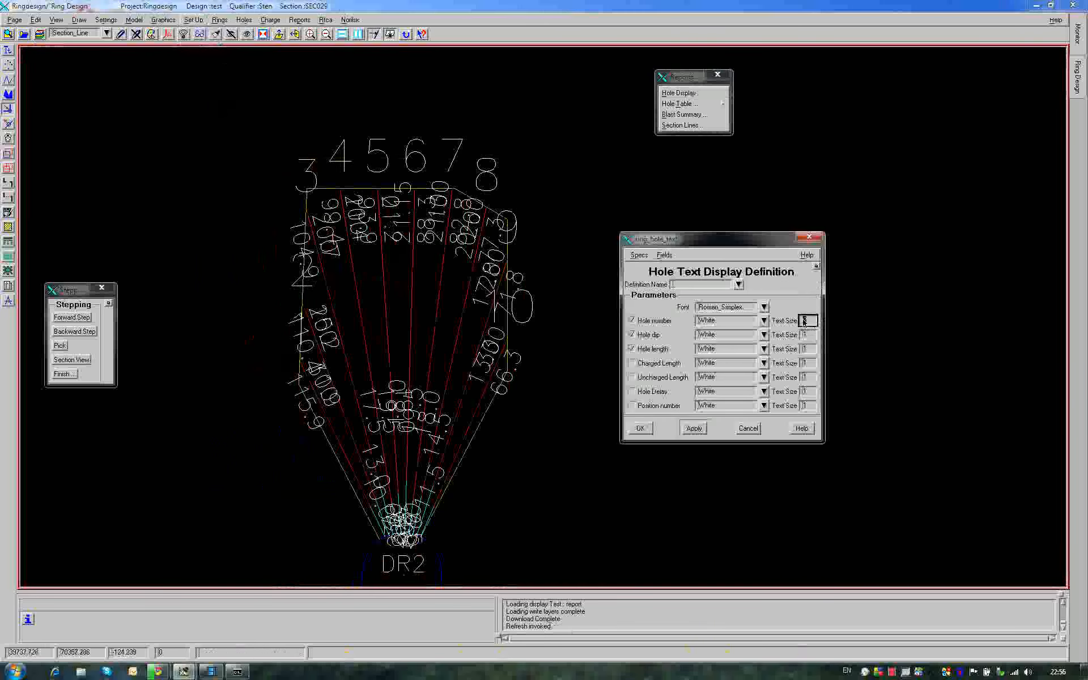
type("0")
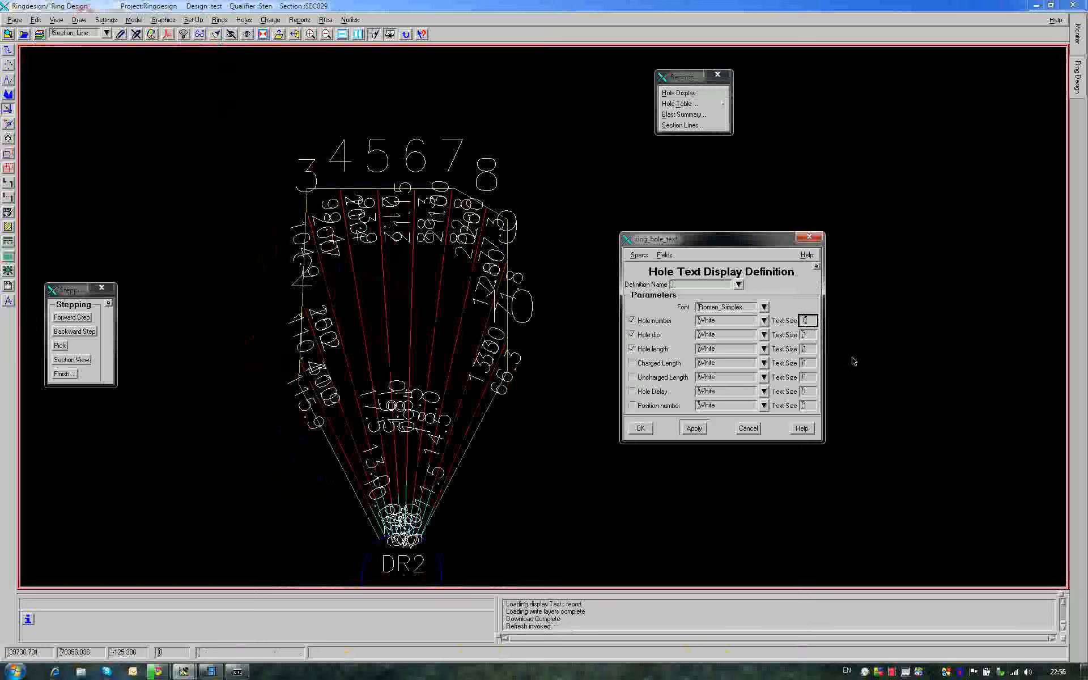
type(".4")
- Copy the 0.4 text size from the hole number to the hole dip
left_click(809, 335)
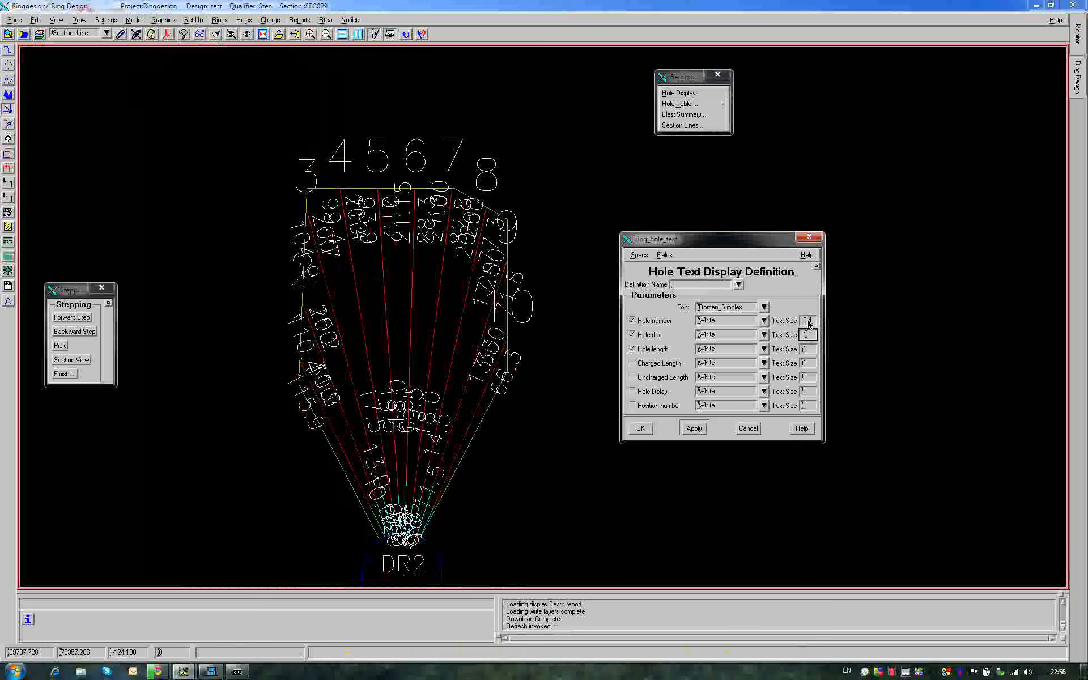
double_click(808, 322)
key("ctrl+c")
left_click(806, 335)
middle_click(806, 335)
- Clear the text sizes of the hole length, charged length, uncharged length, hole delay and position number
left_click(809, 350)
left_click(805, 364)
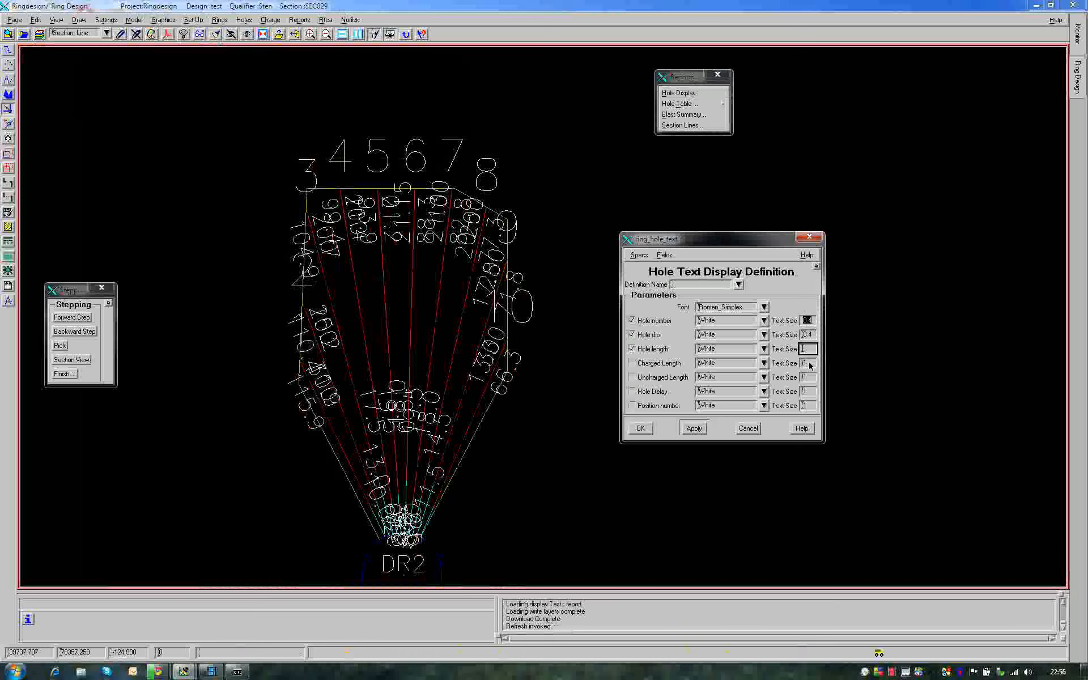
left_click(816, 372)
right_click(807, 378)
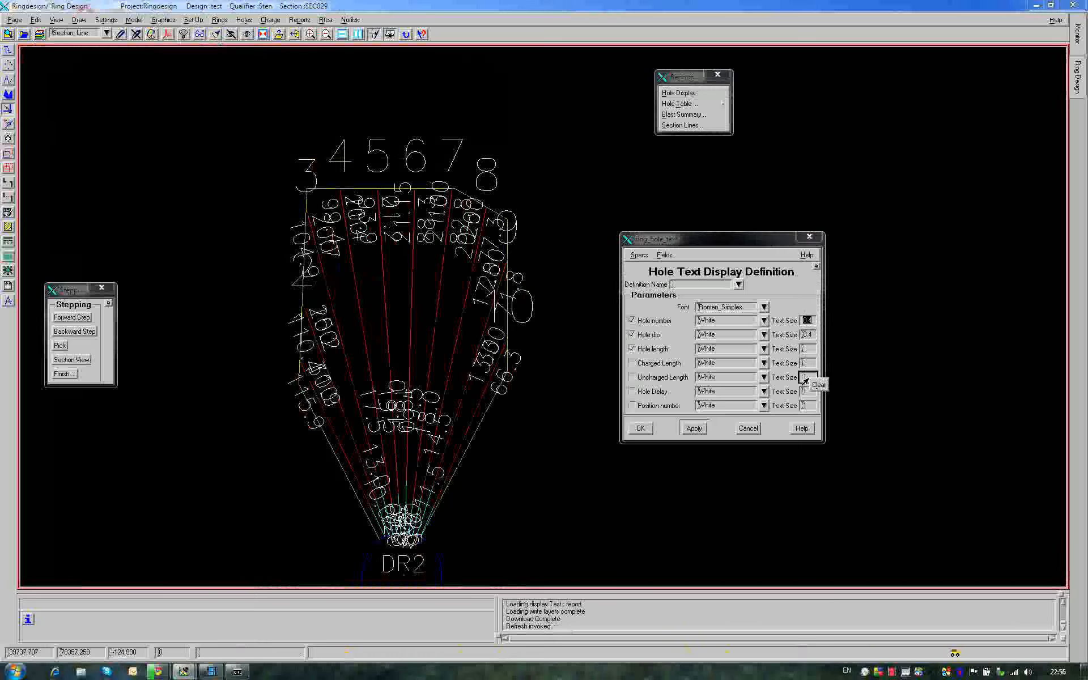
left_click(818, 385)
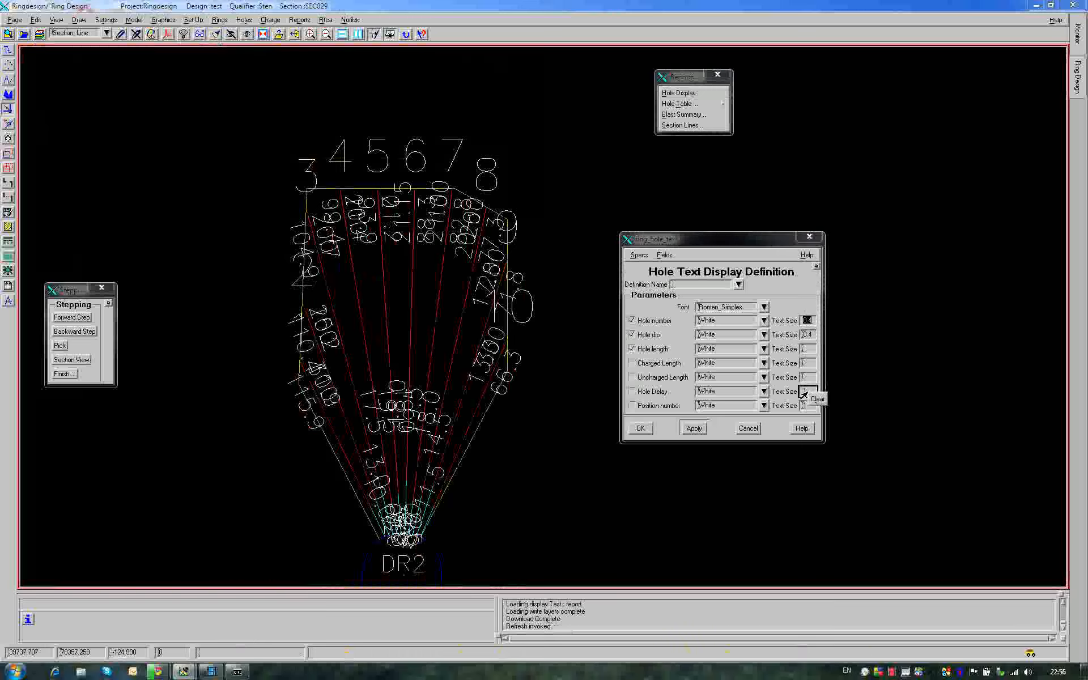
right_click(808, 392)
left_click(818, 398)
right_click(808, 406)
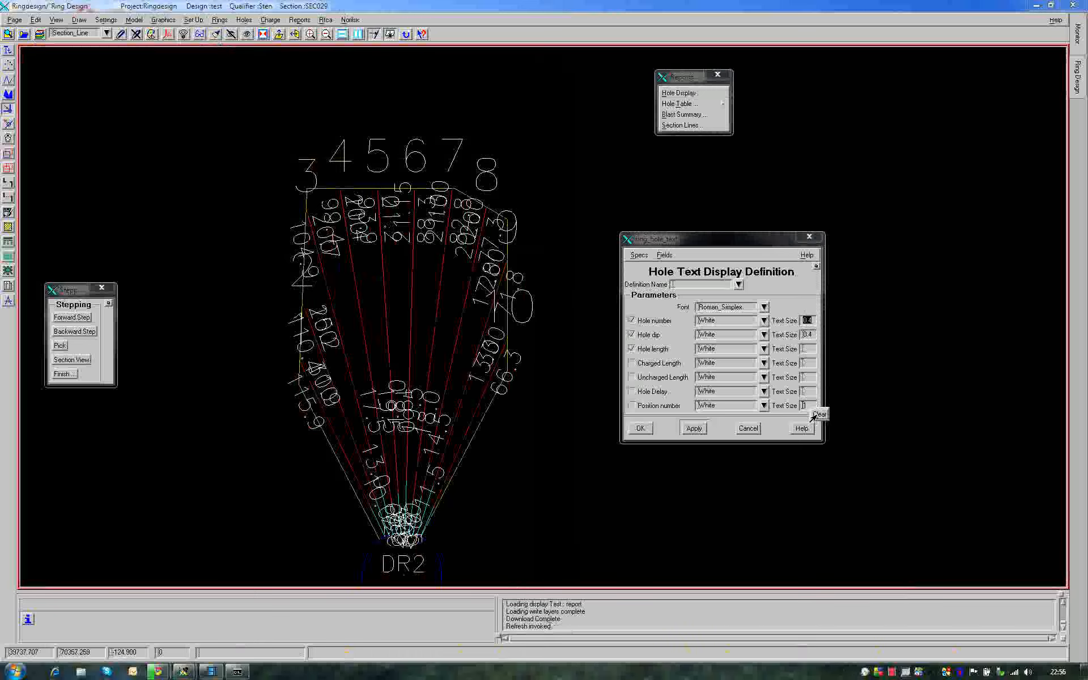
left_click(817, 413)
- Copy the 0.4 text size from the hole dip to all the parameters below it
left_click(811, 336)
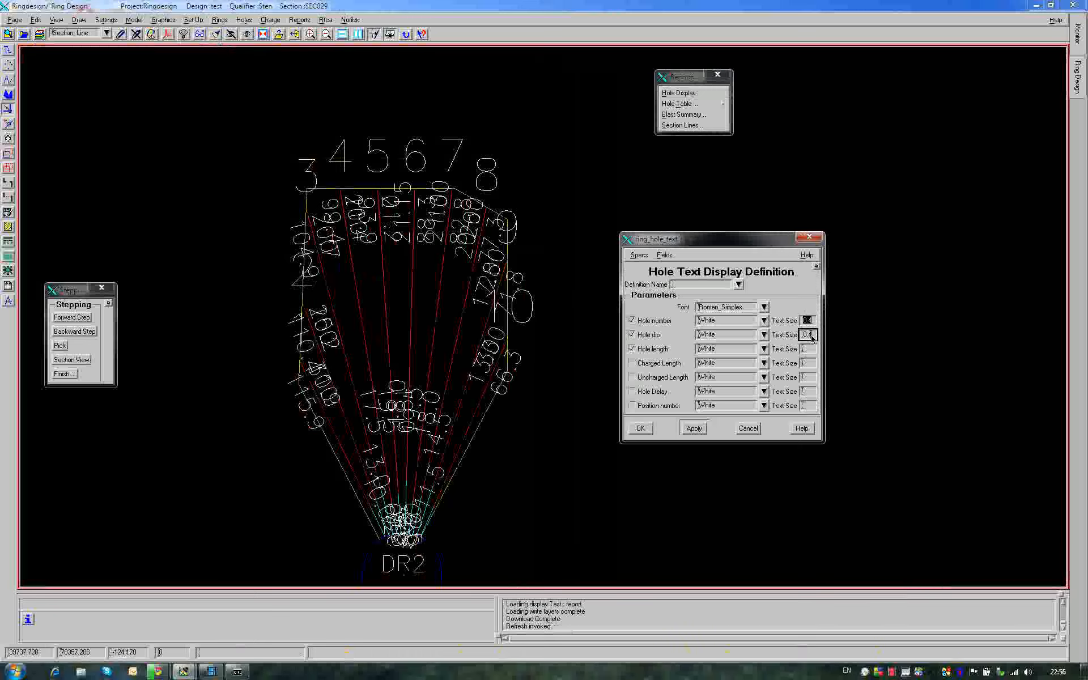
double_click(809, 335)
middle_click(808, 351)
middle_click(808, 364)
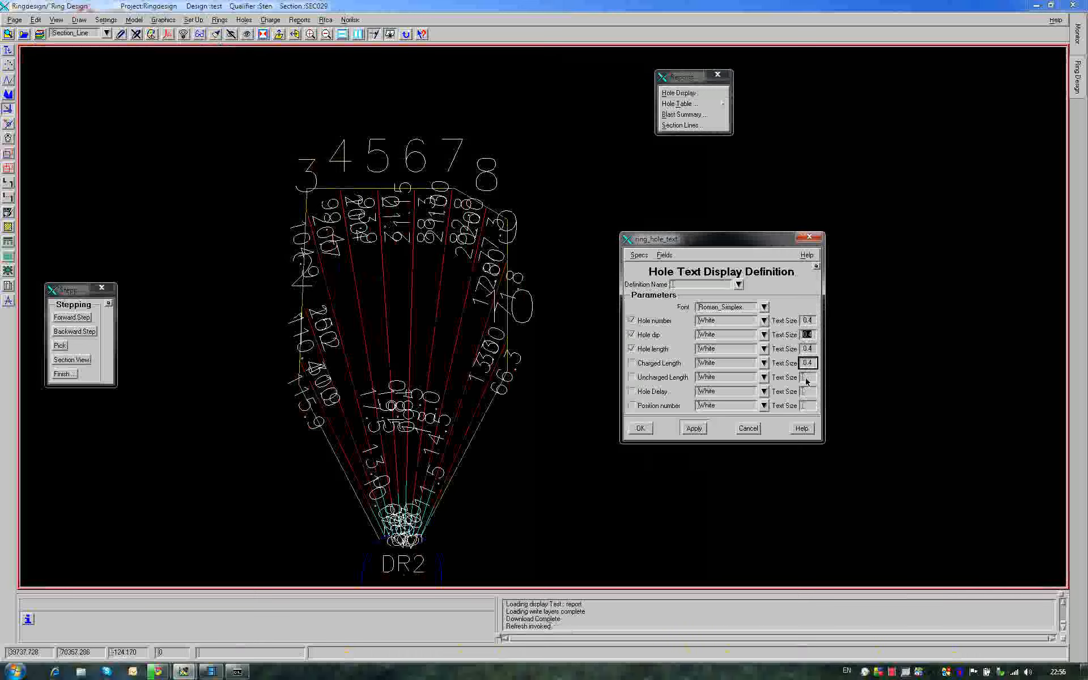
middle_click(808, 380)
middle_click(808, 393)
middle_click(808, 406)
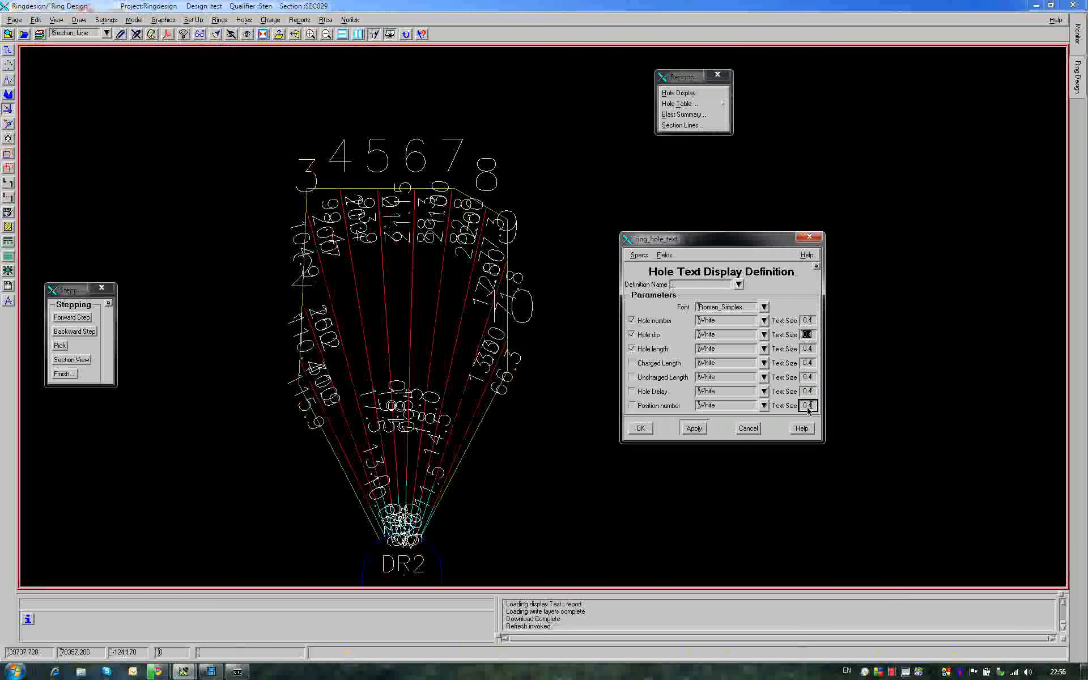
- Load the ring_des hole text definition and clear the text sizes of all seven parameters
left_click(739, 285)
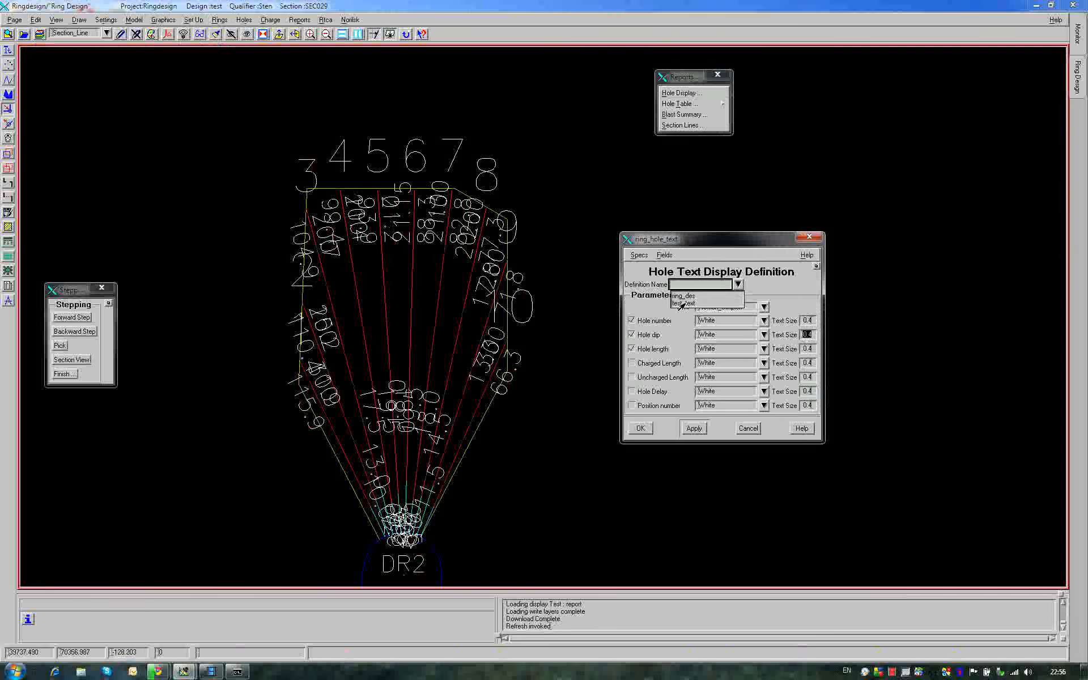
left_click(681, 296)
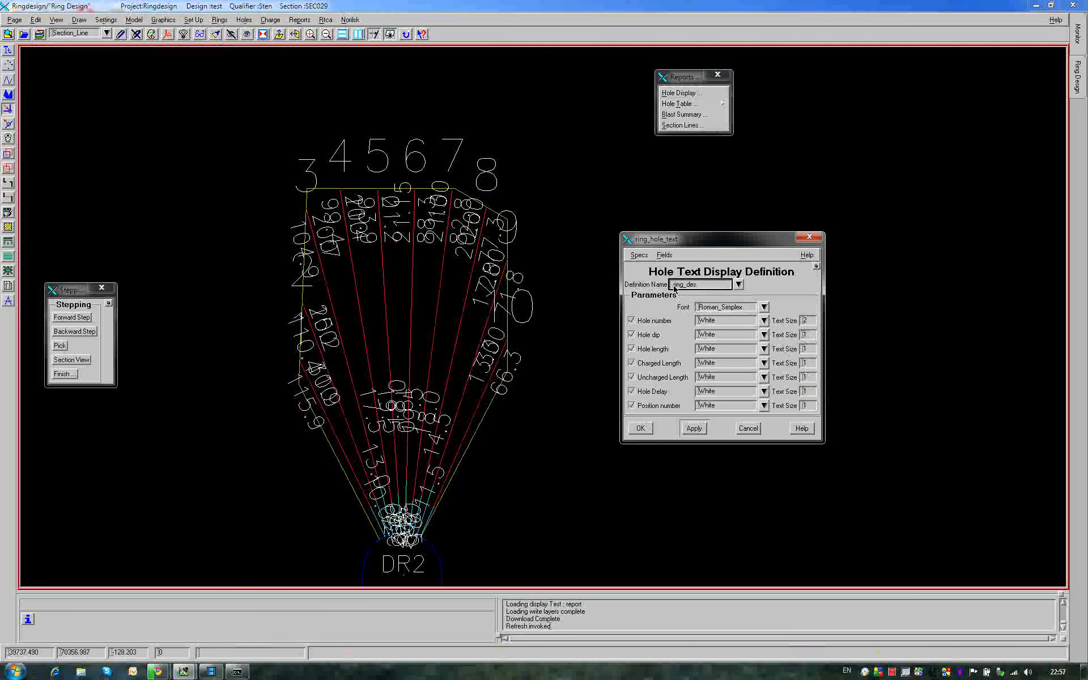
left_click(808, 322)
key("BackSpace")
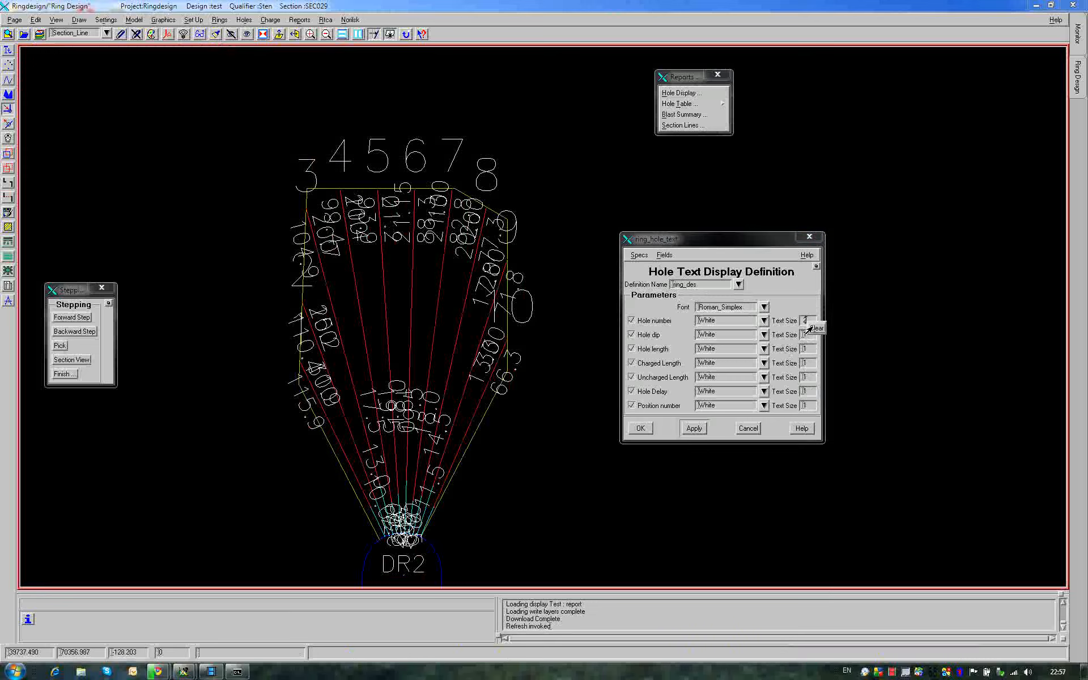
right_click(808, 336)
left_click(815, 342)
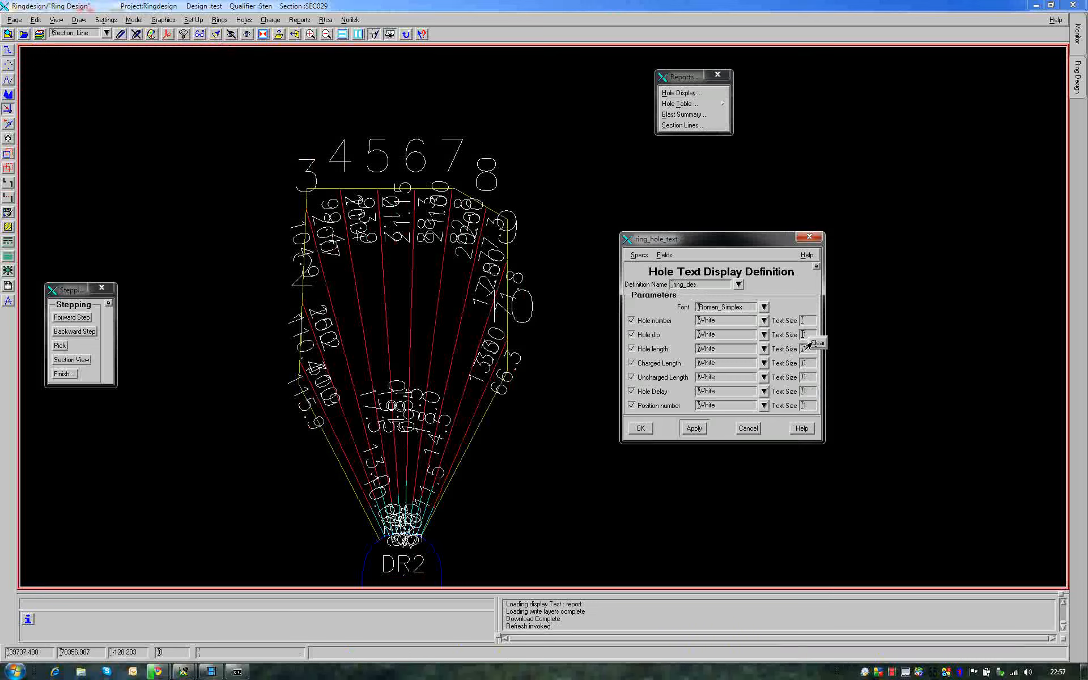
right_click(807, 350)
left_click(815, 356)
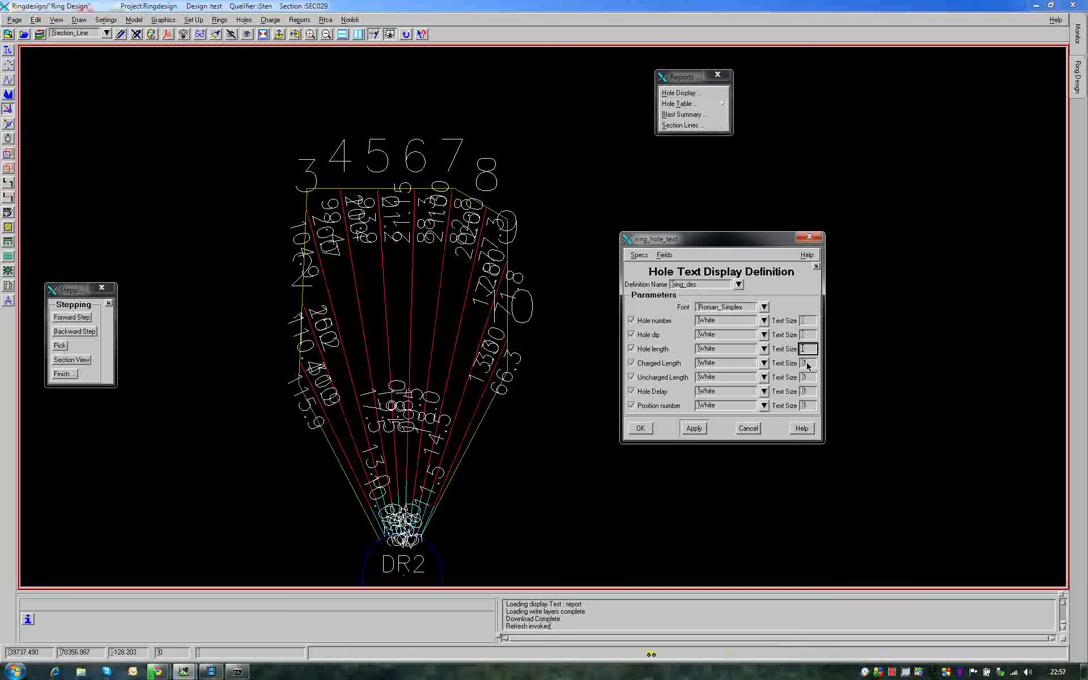
right_click(807, 364)
left_click(815, 370)
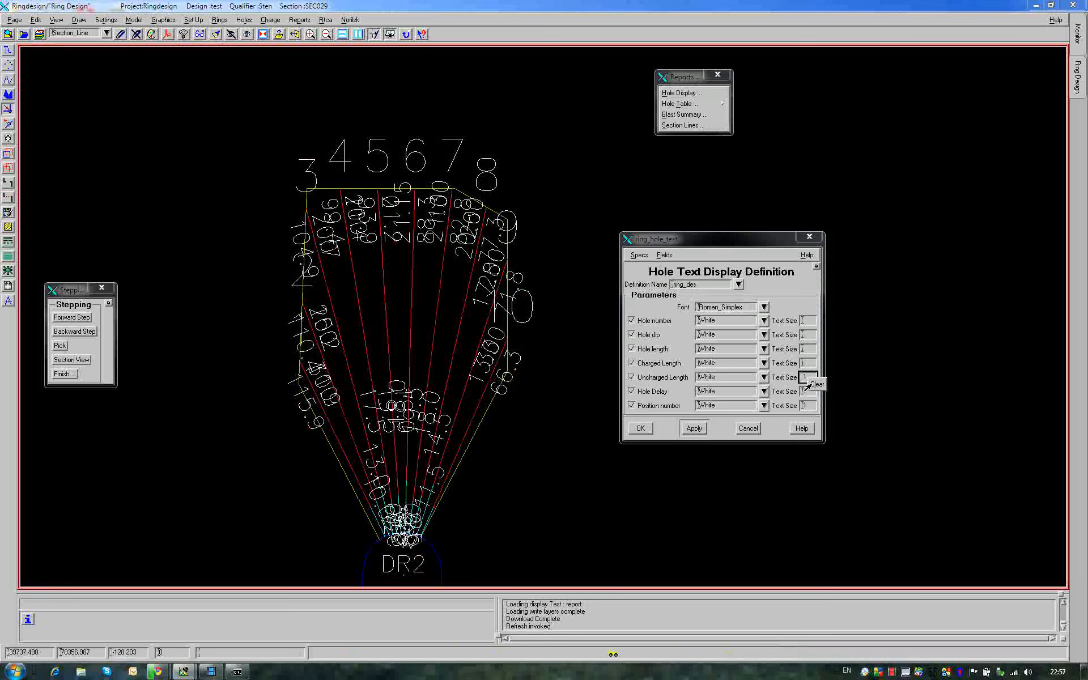
right_click(807, 378)
left_click(815, 384)
right_click(807, 393)
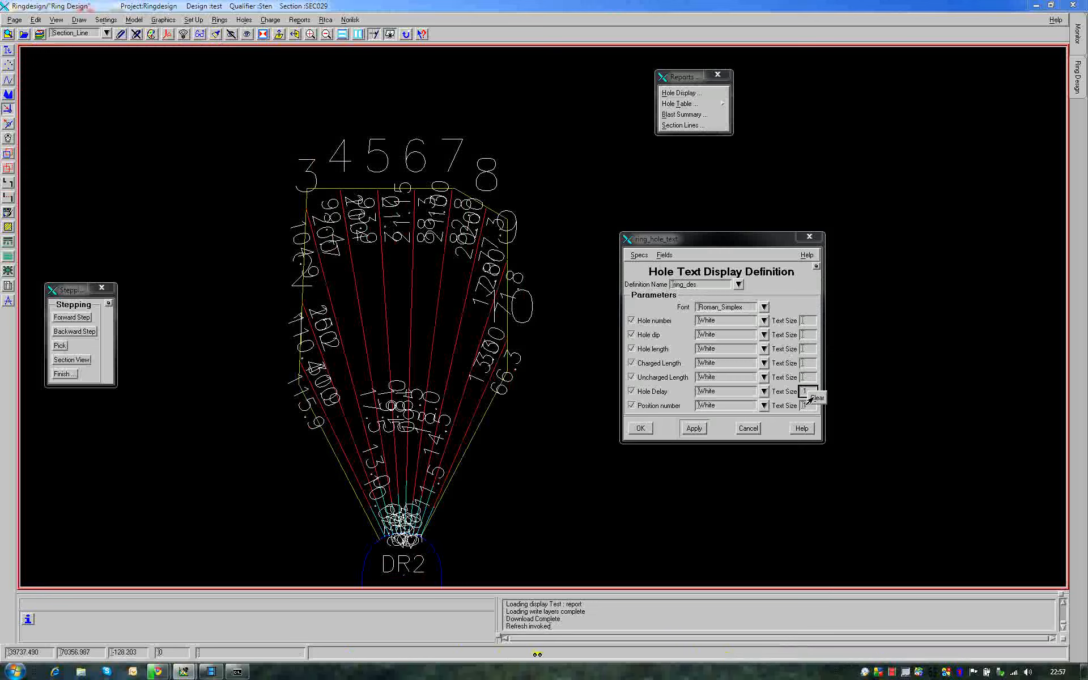
left_click(815, 398)
right_click(806, 408)
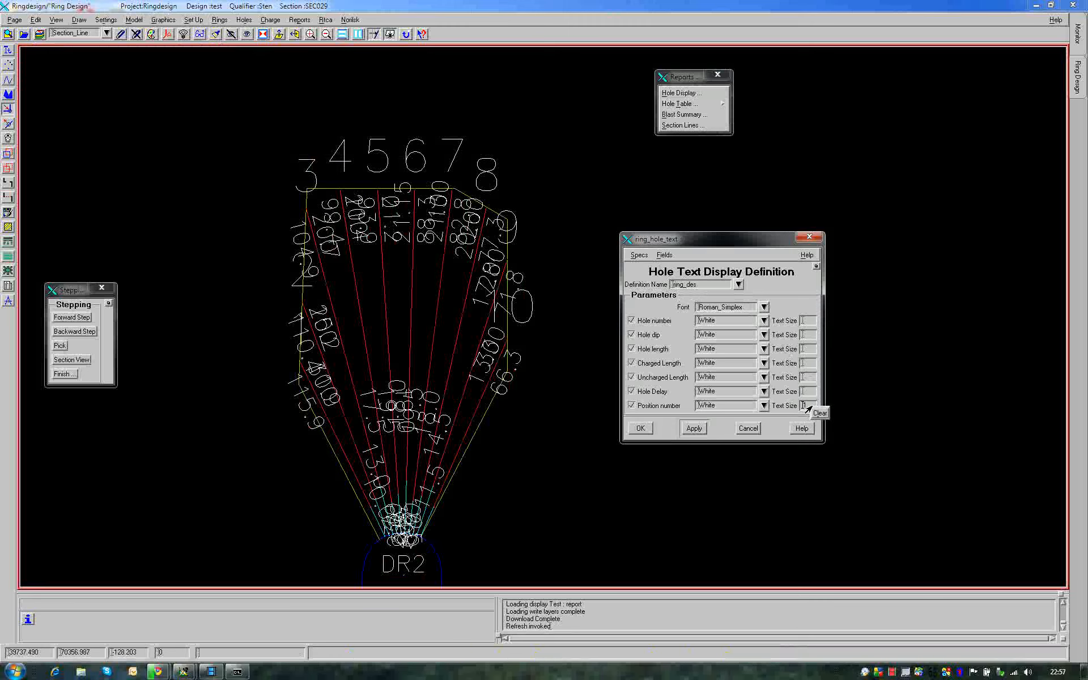
left_click(814, 413)
- Set the text size of all seven ring_des parameters to 0.4 and save the definition
left_click(806, 322)
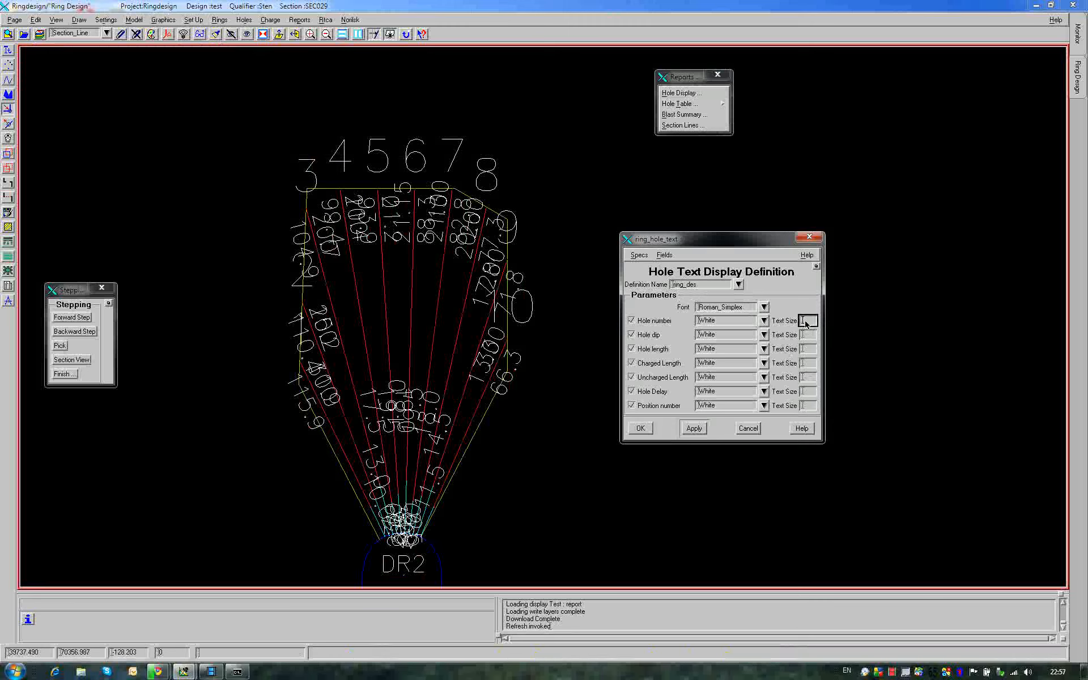
type("0.4.4")
left_click_drag(812, 321, 794, 322)
key("ctrl+c")
left_click(808, 335)
key("ctrl+v")
left_click(808, 350)
key("ctrl+v")
left_click(807, 363)
key("ctrl+v")
left_click(808, 377)
key("ctrl+v")
left_click(809, 391)
key("ctrl+v")
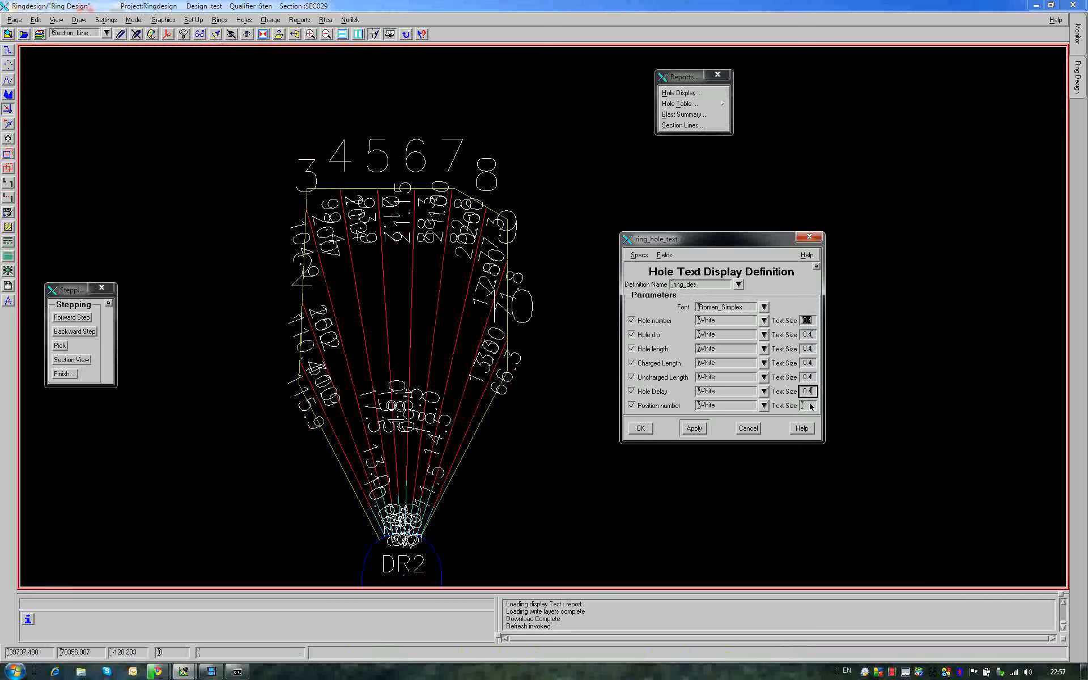
left_click(809, 405)
key("ctrl+v")
left_click(808, 336)
left_click(641, 428)
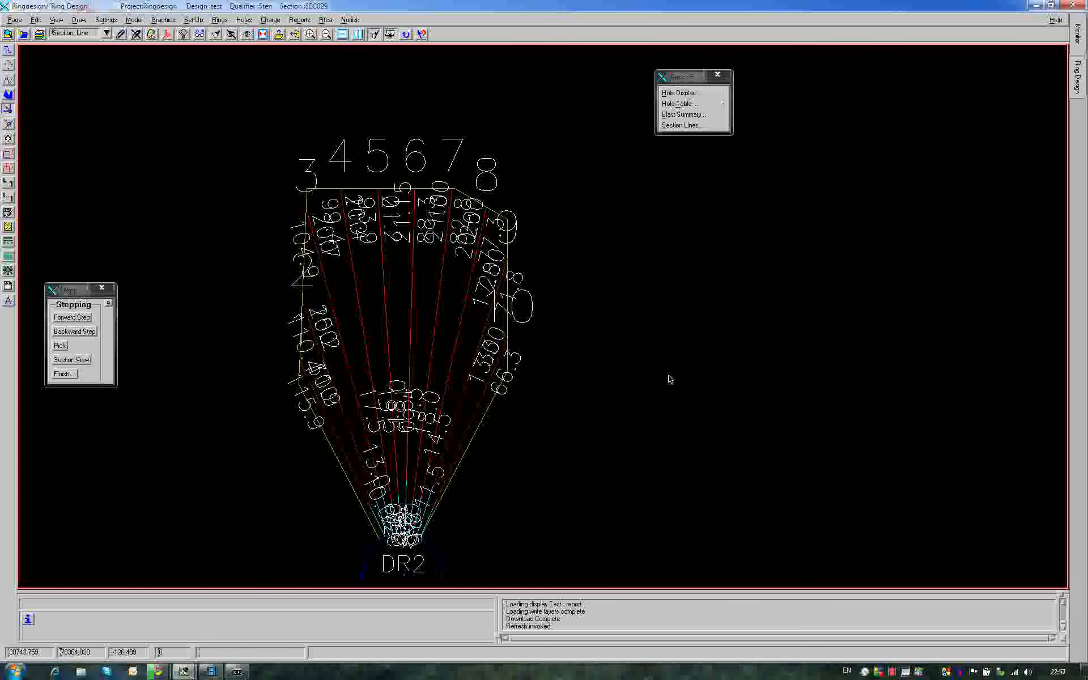
- Regenerate the ring_des hole display on the Report layer with the output layer overwritten
left_click(689, 94)
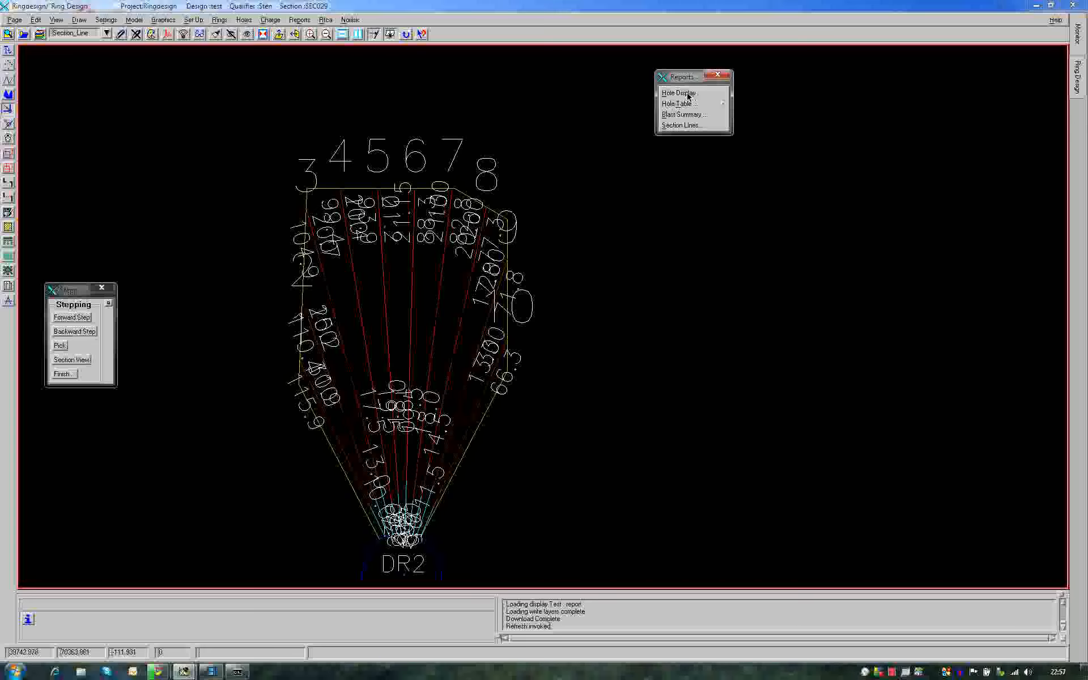
left_click(688, 95)
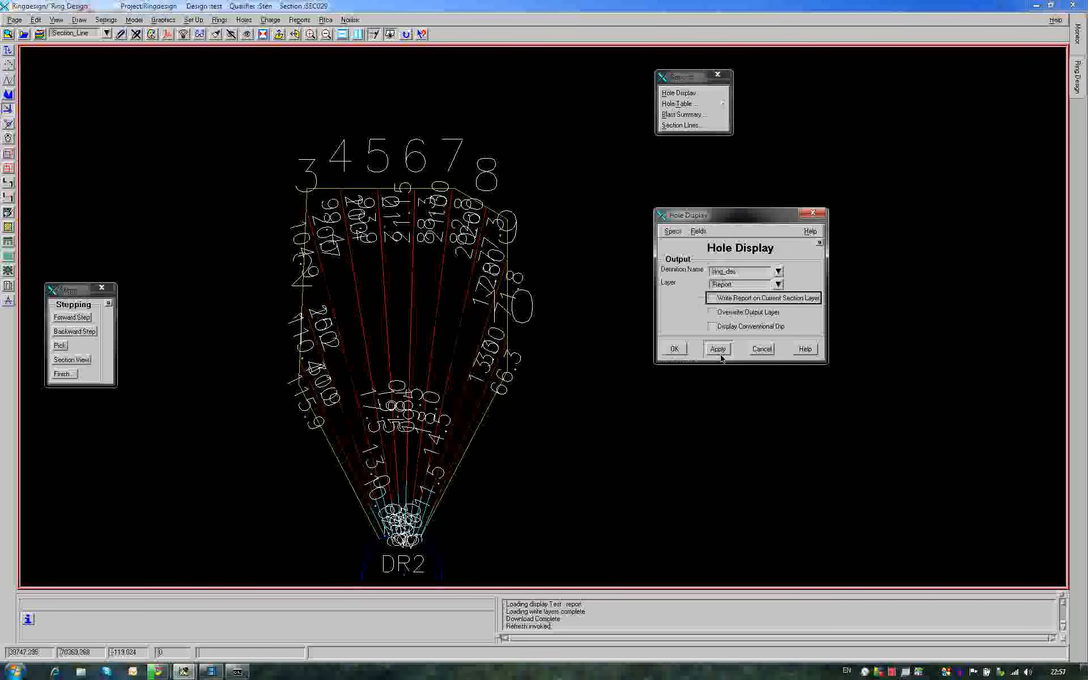
left_click(712, 313)
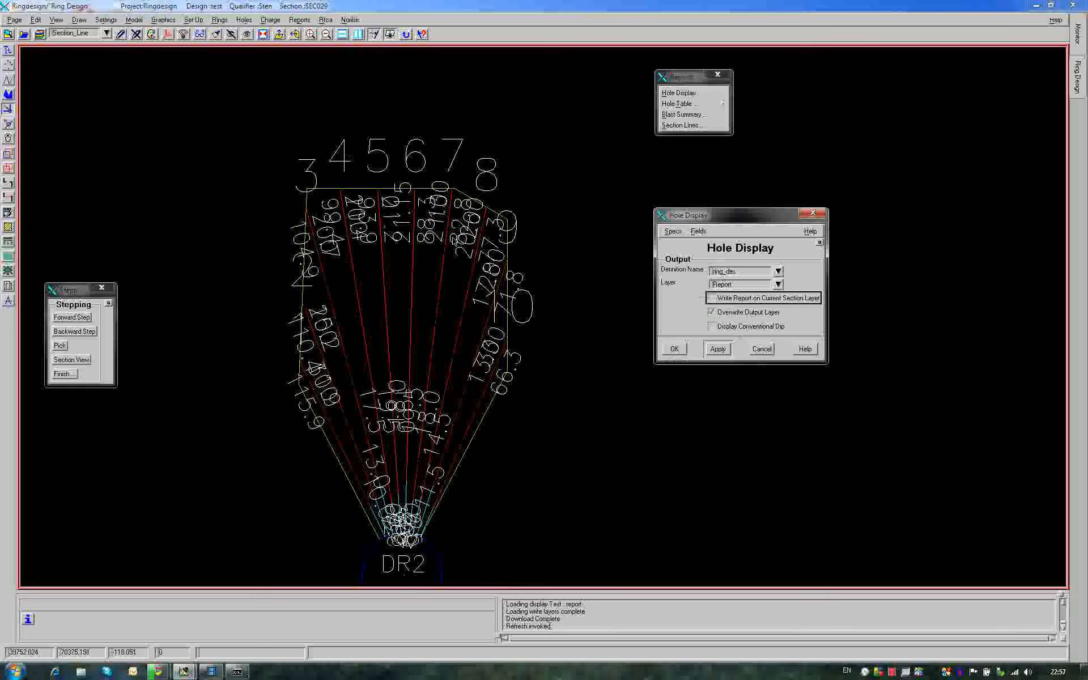
left_click(718, 348)
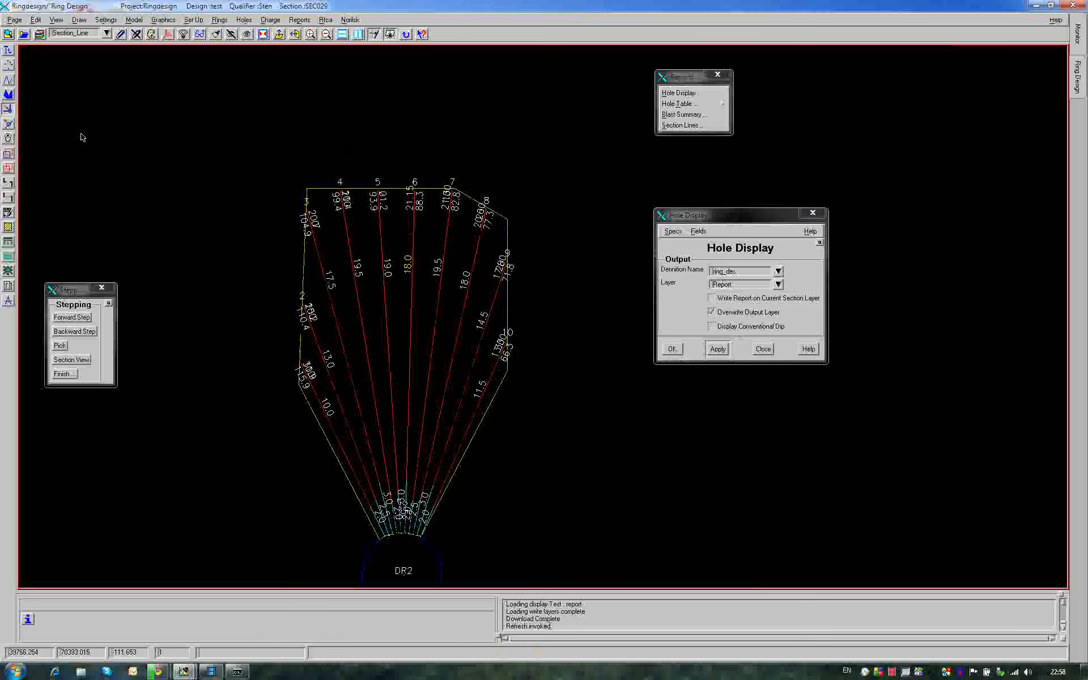
- Move the 18.0 charged length label on hole 6 slightly upward along the hole
left_click(34, 21)
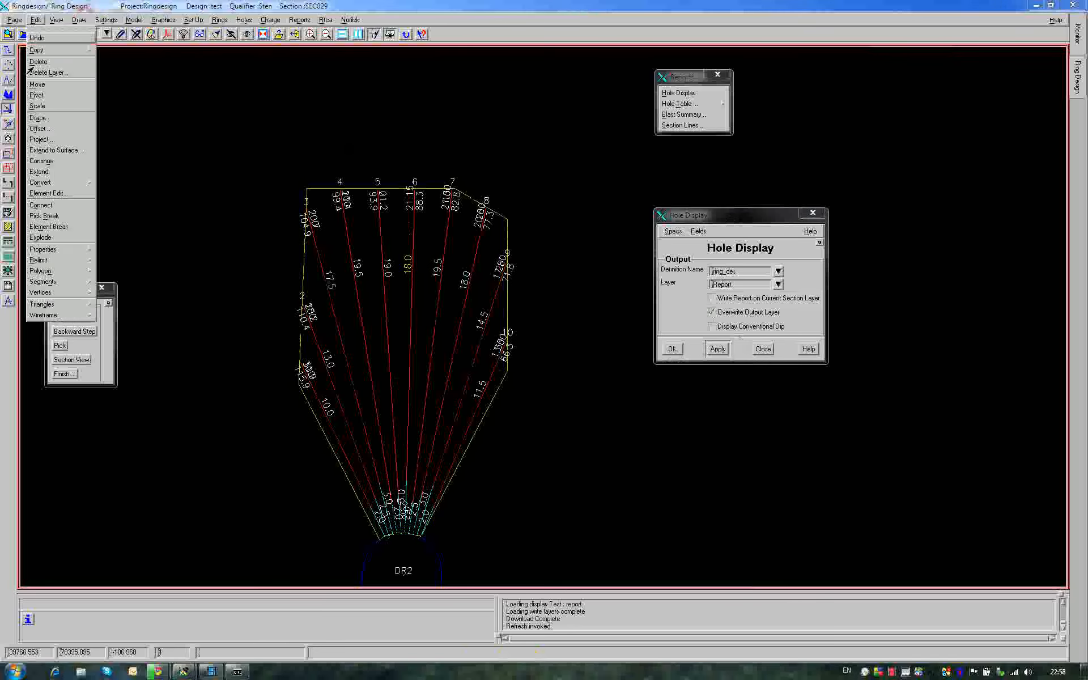
left_click(39, 84)
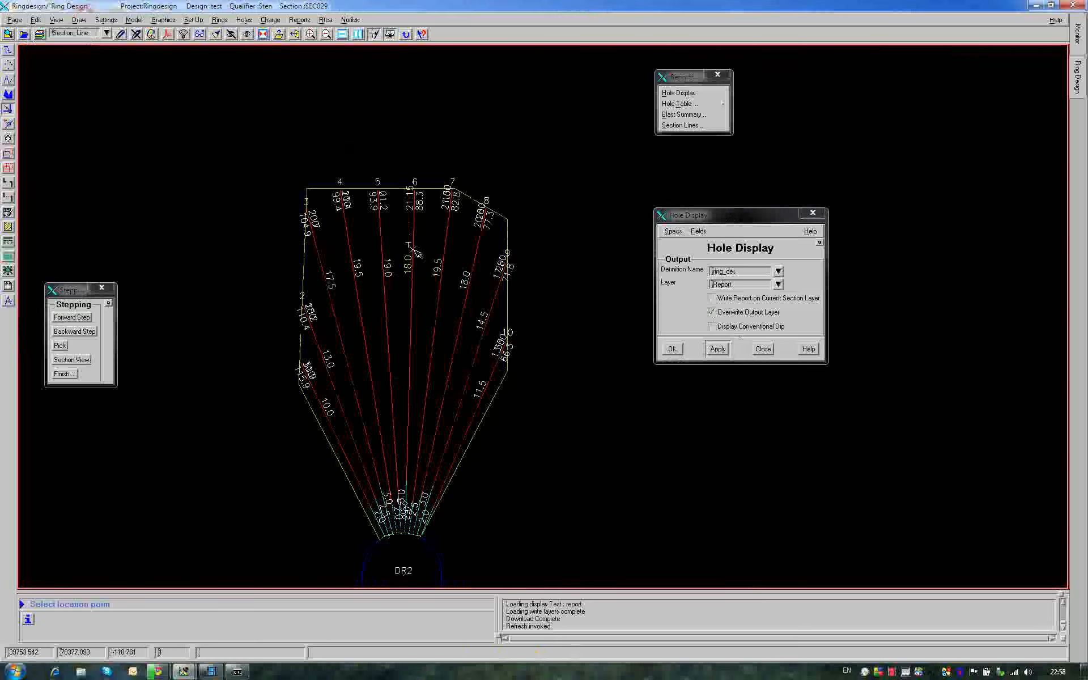
left_click(413, 250)
left_click(414, 231)
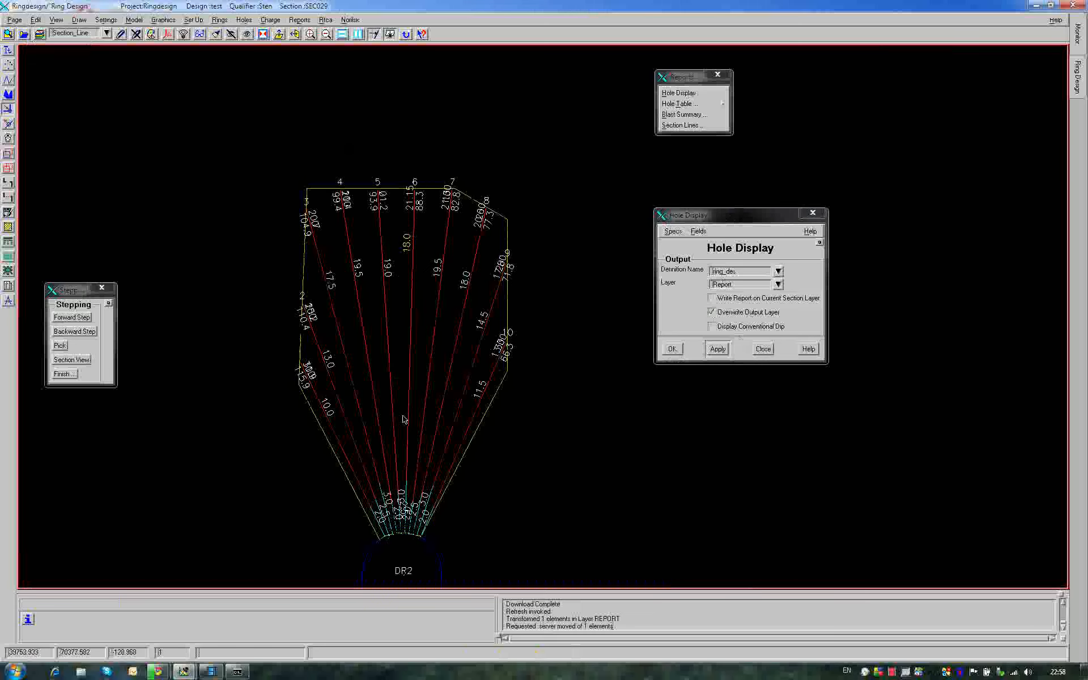
- Close the Hole Display settings and open the portrait hole table settings, placed clear of the ring
middle_click_drag(403, 419, 369, 340)
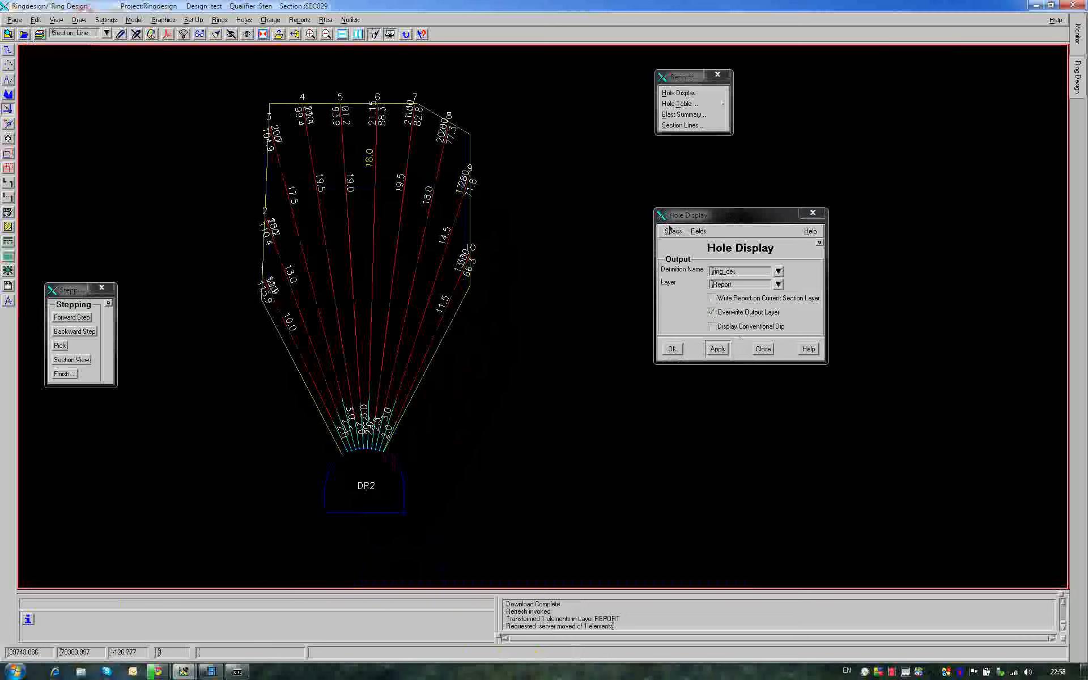
left_click(769, 350)
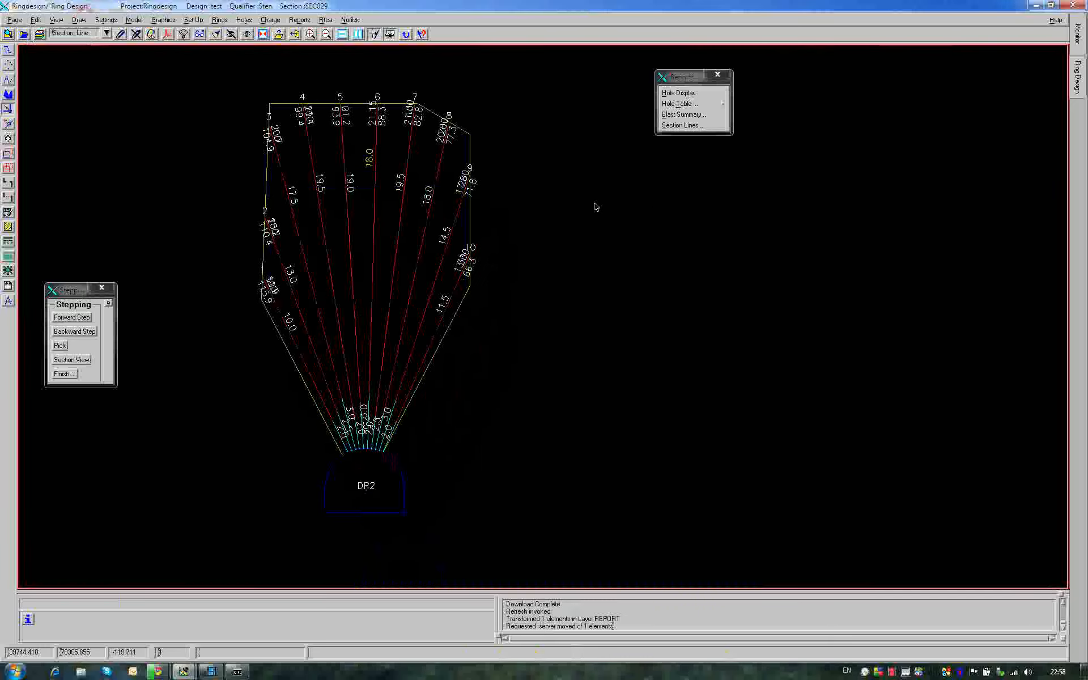
middle_click_drag(572, 286, 375, 245)
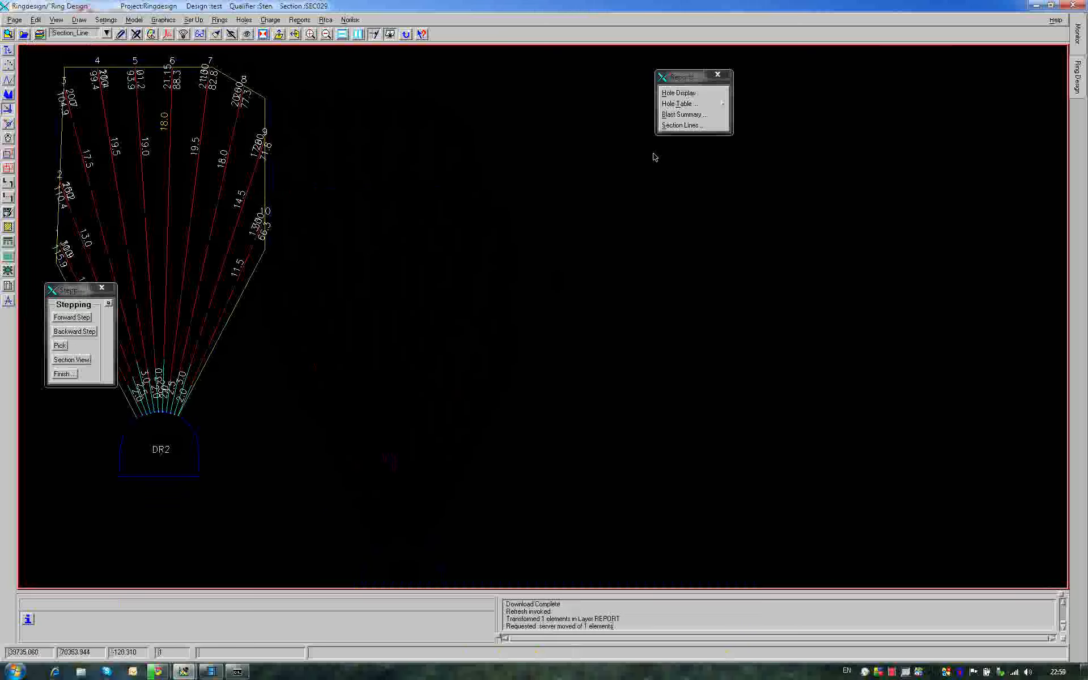
left_click(680, 105)
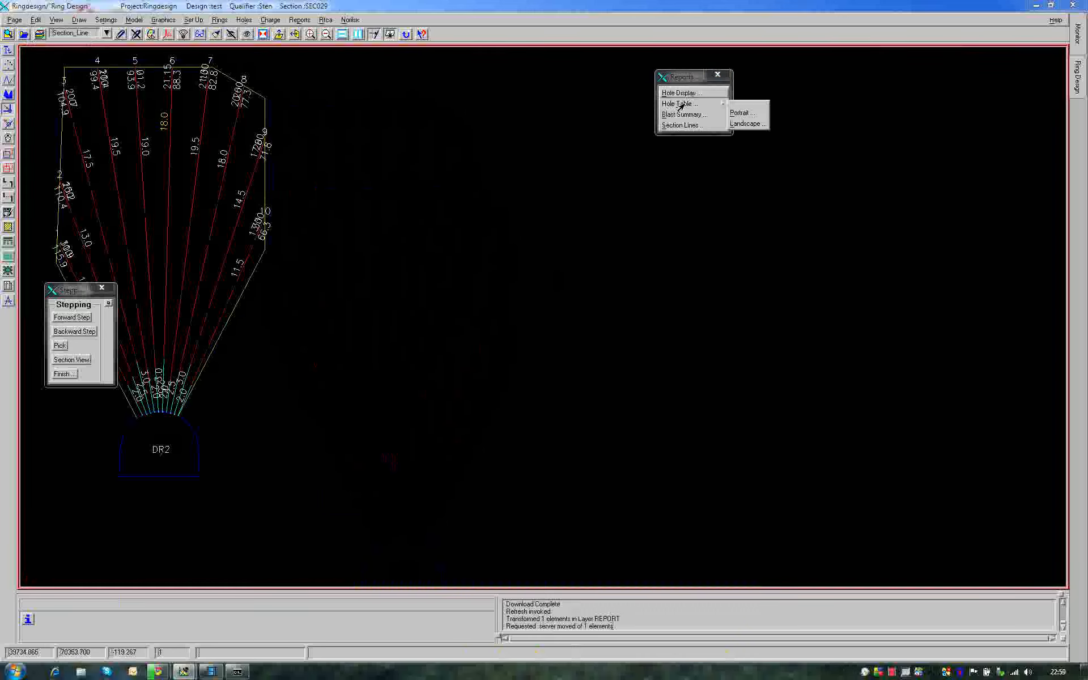
left_click(738, 114)
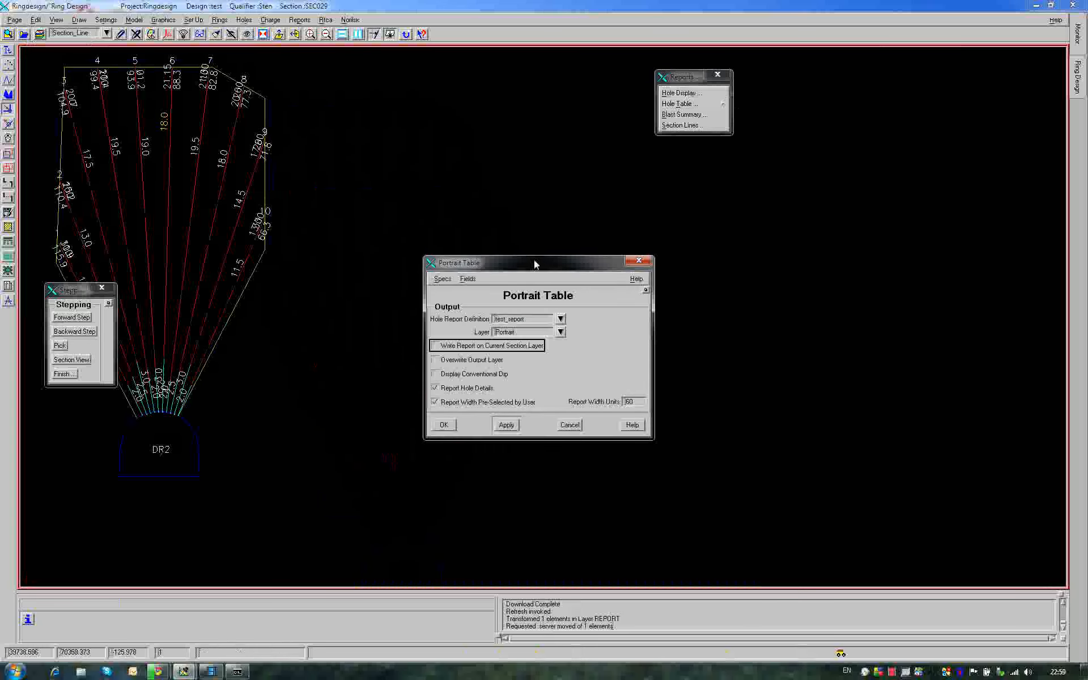
left_click_drag(532, 261, 495, 183)
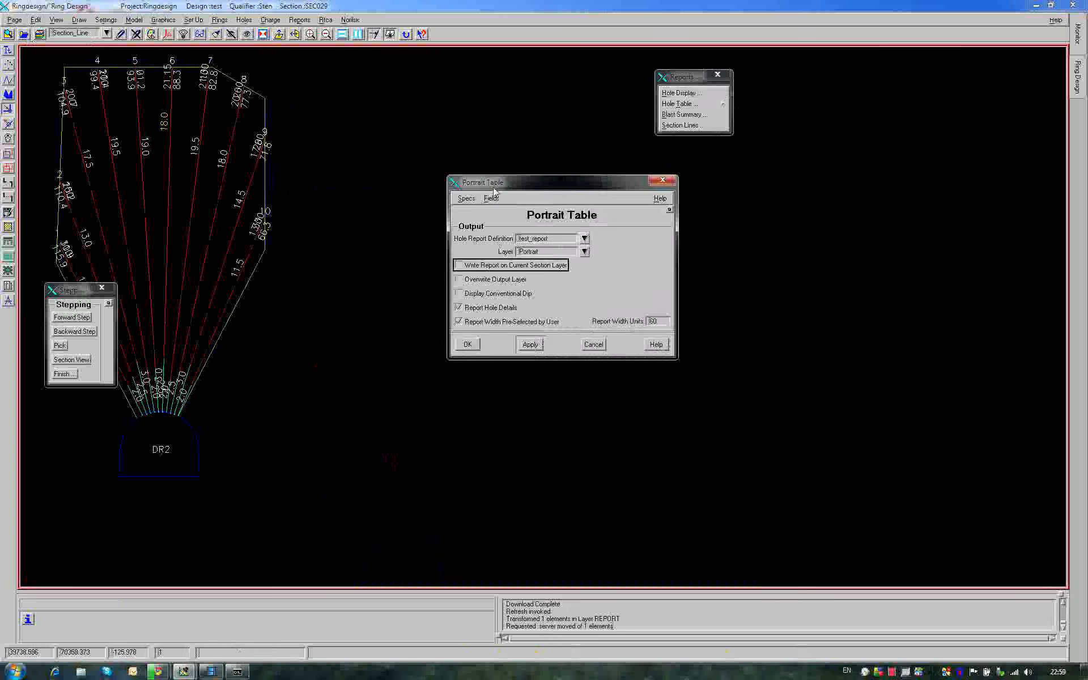
left_click_drag(494, 182, 730, 185)
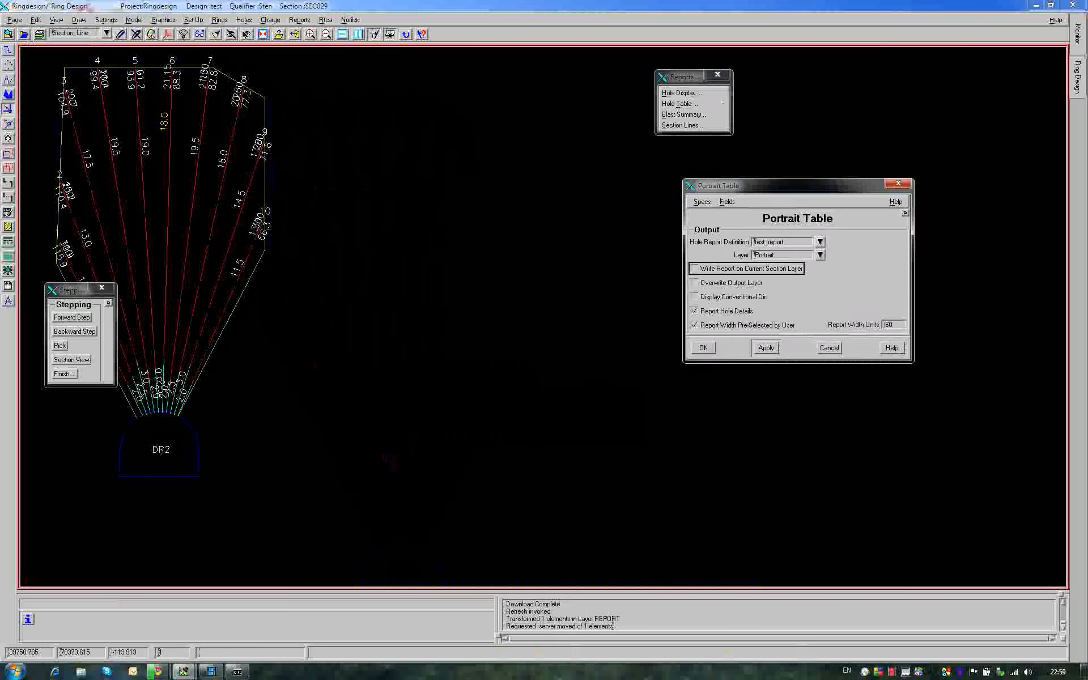
- Examine the test_report hole report definition's header and column settings, leaving without changes
left_click(193, 20)
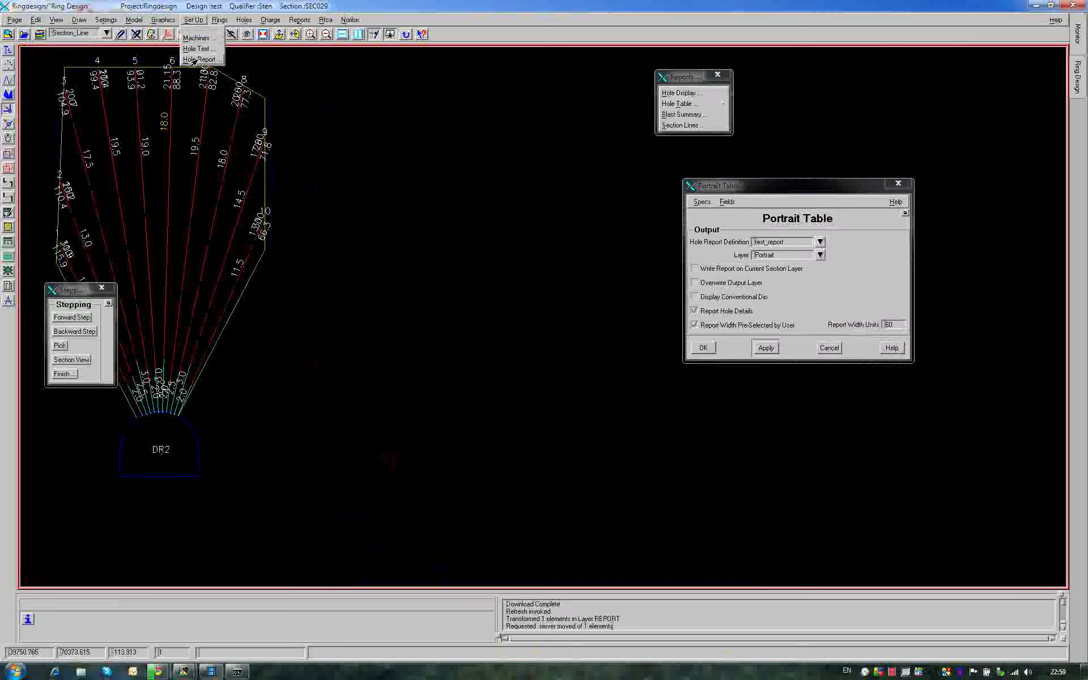
left_click(200, 59)
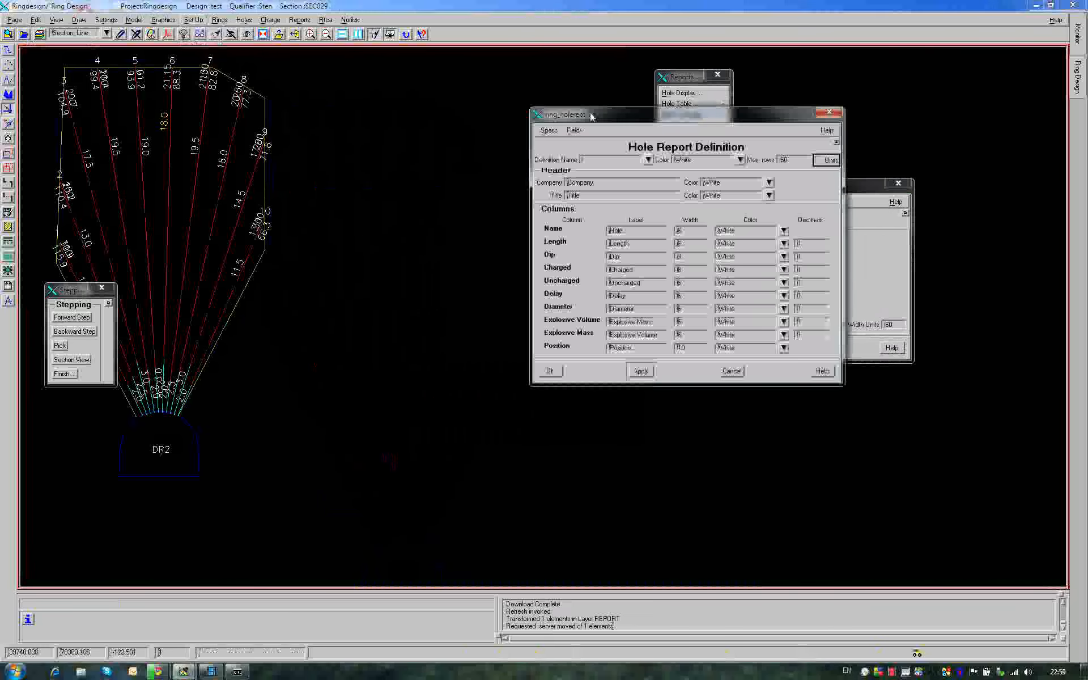
left_click_drag(591, 117, 275, 145)
left_click(332, 187)
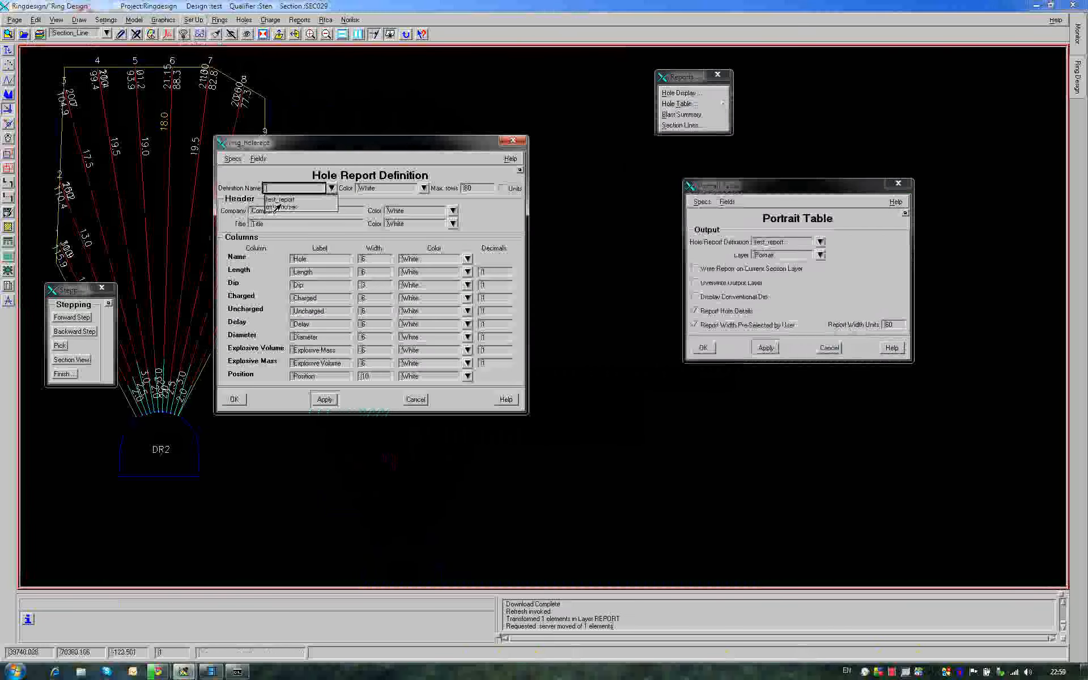
left_click(279, 205)
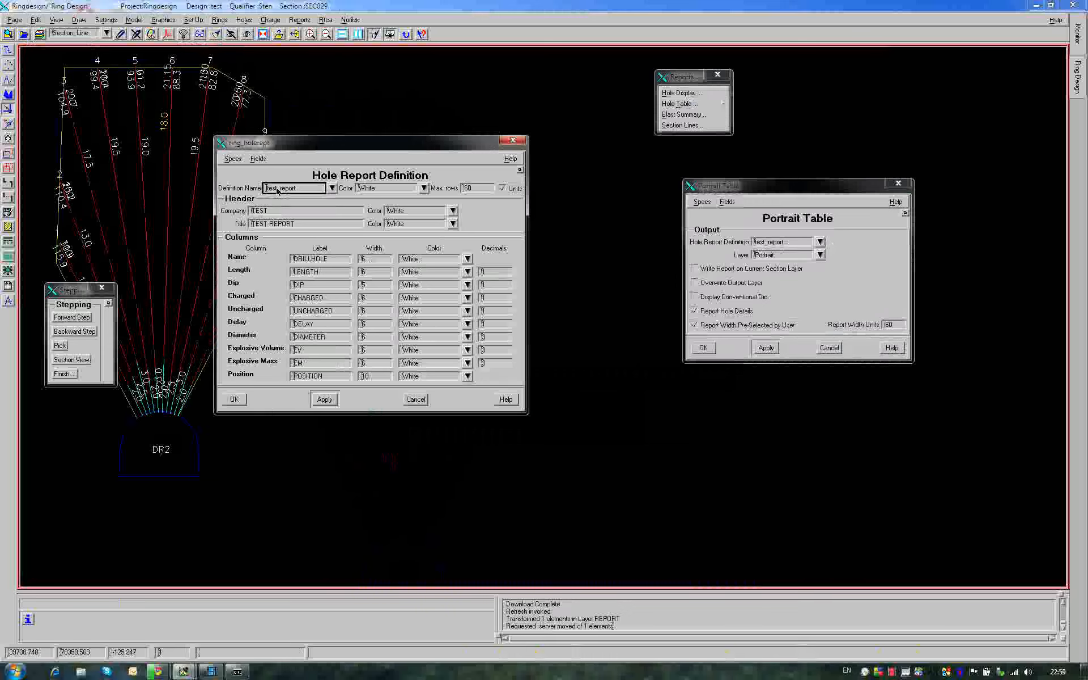
left_click(417, 400)
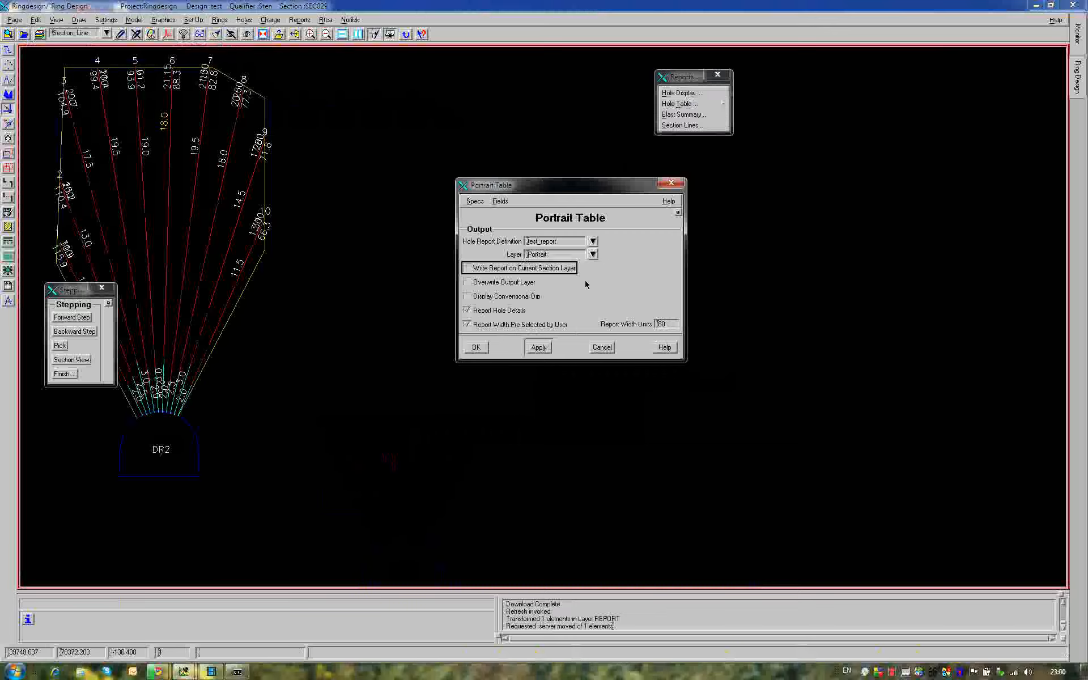
- Generate the portrait hole table from test_report beside the drill ring and display the Portrait layer with the view refreshed
left_click(476, 347)
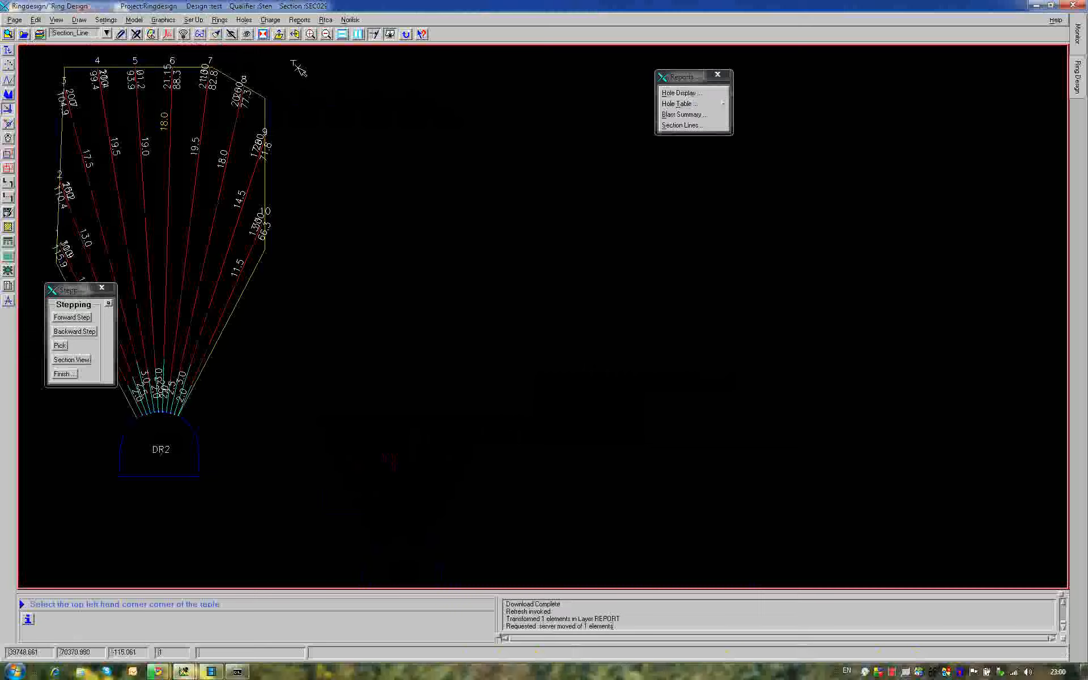
left_click(299, 71)
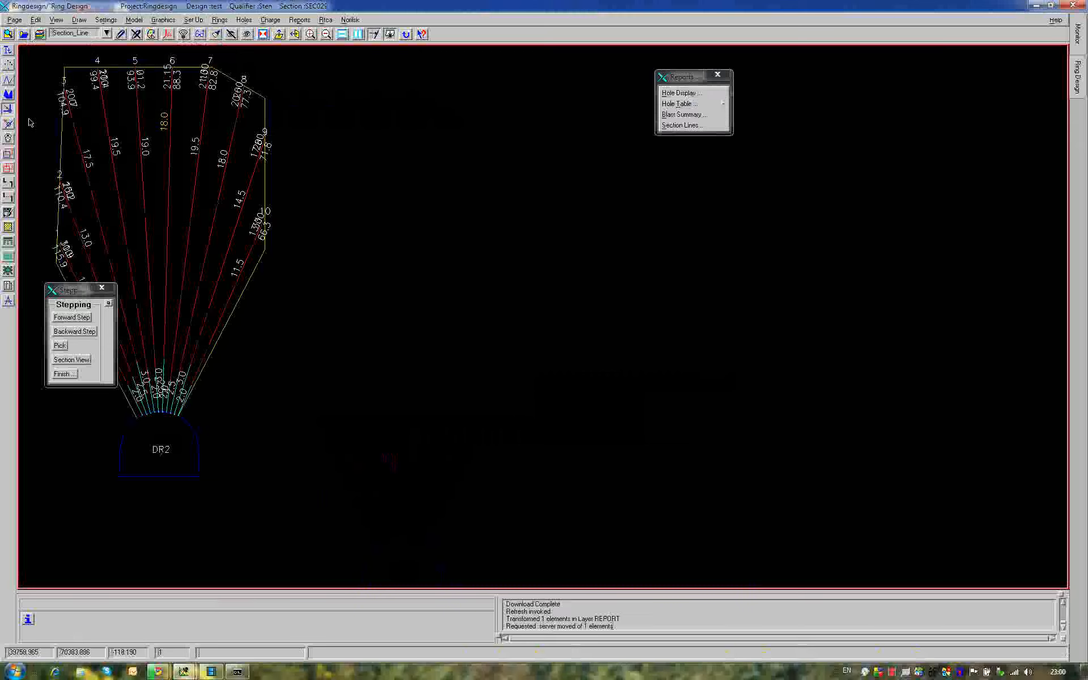
left_click(39, 34)
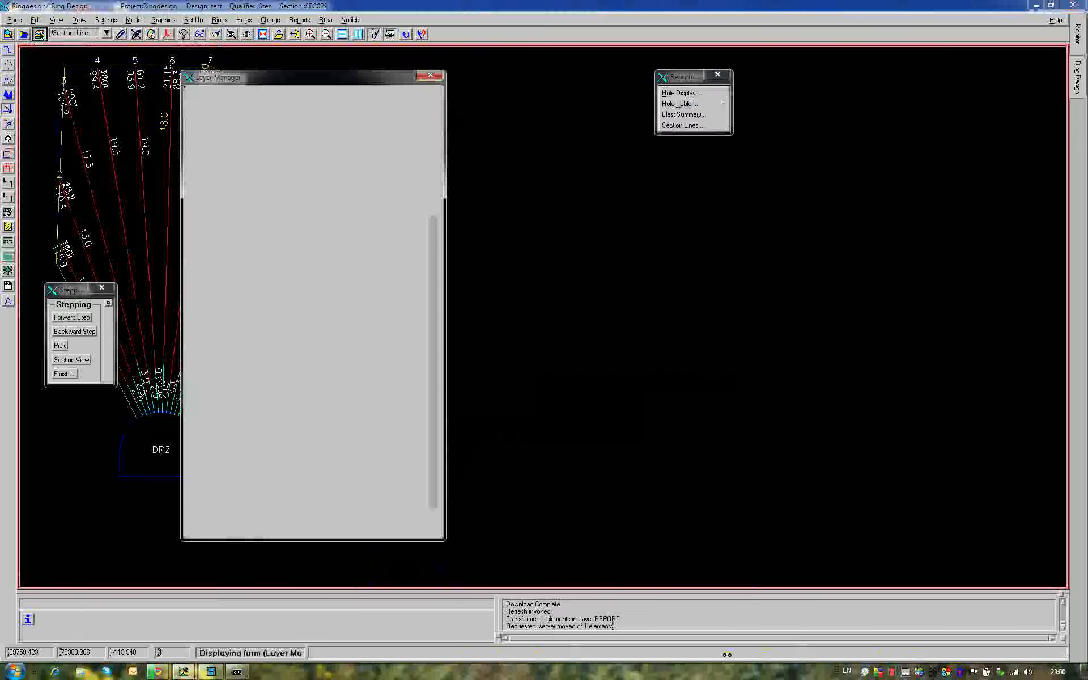
left_click(200, 232)
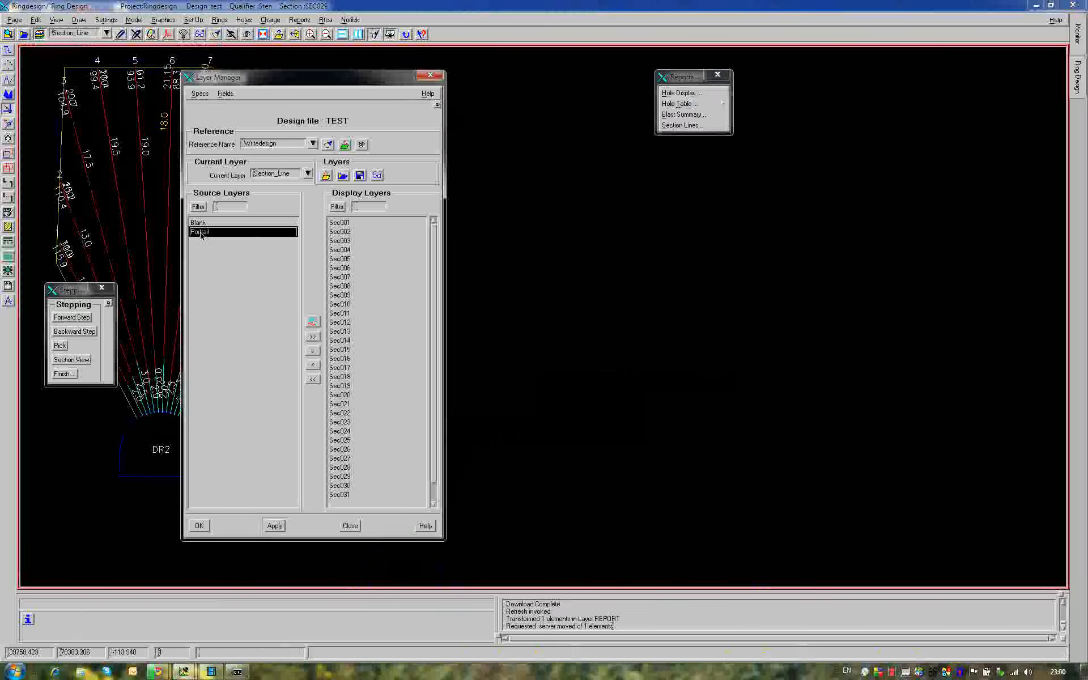
left_click(312, 351)
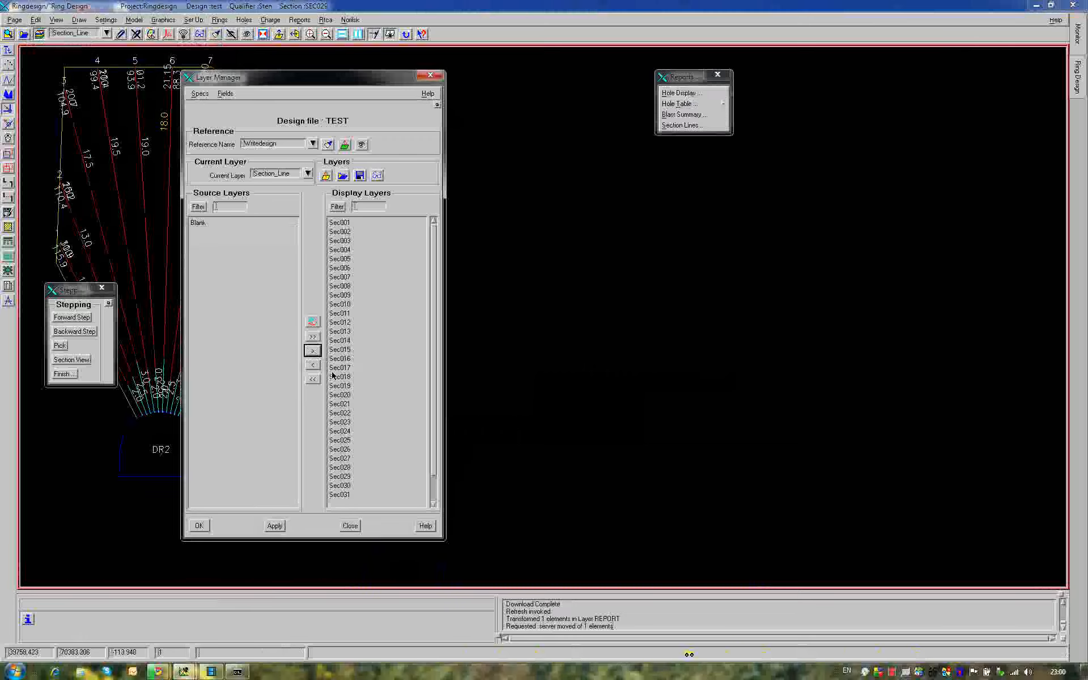
left_click(199, 526)
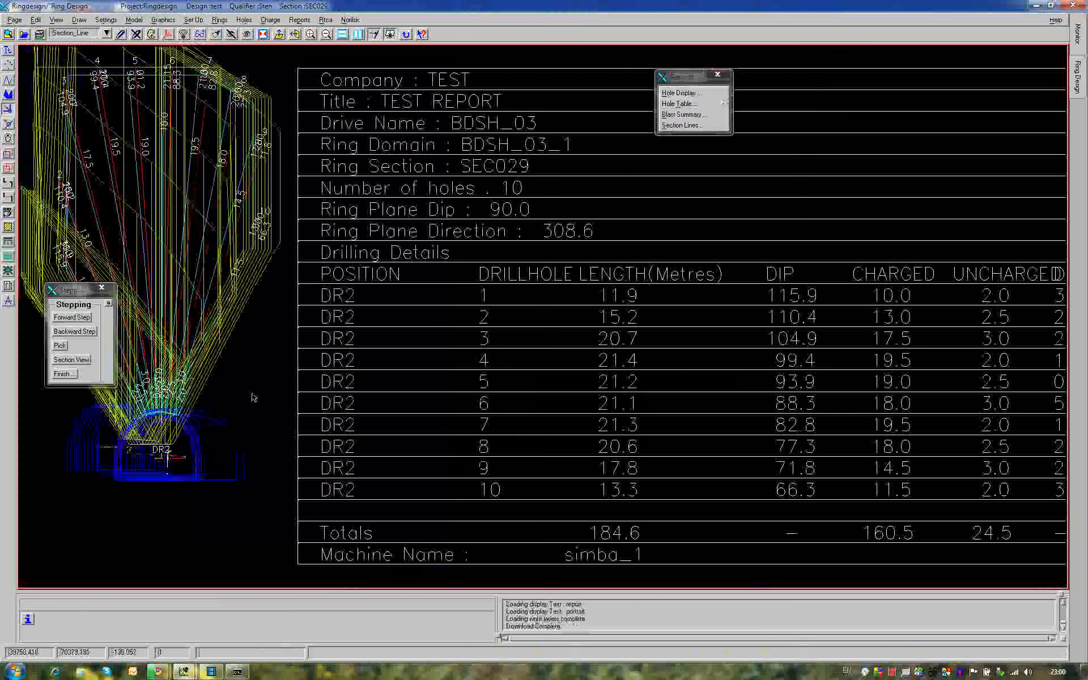
key("F5")
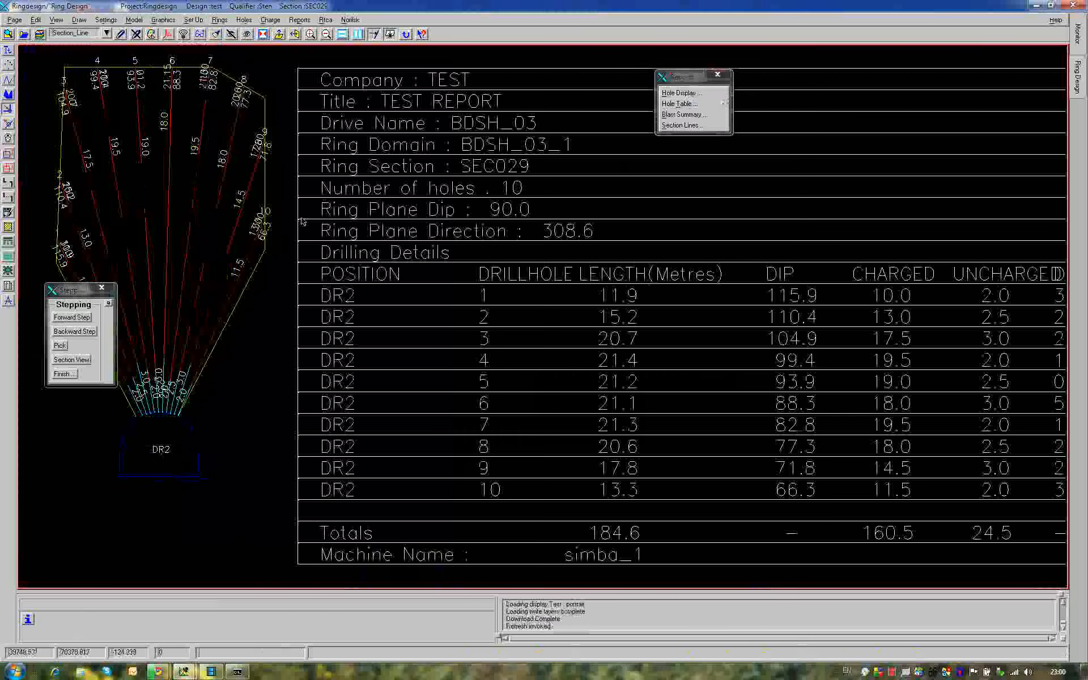
- Generate a landscape hole table from test_report on the Landscape layer, placing its upper-left corner below the ring
middle_click_drag(657, 218, 625, 214)
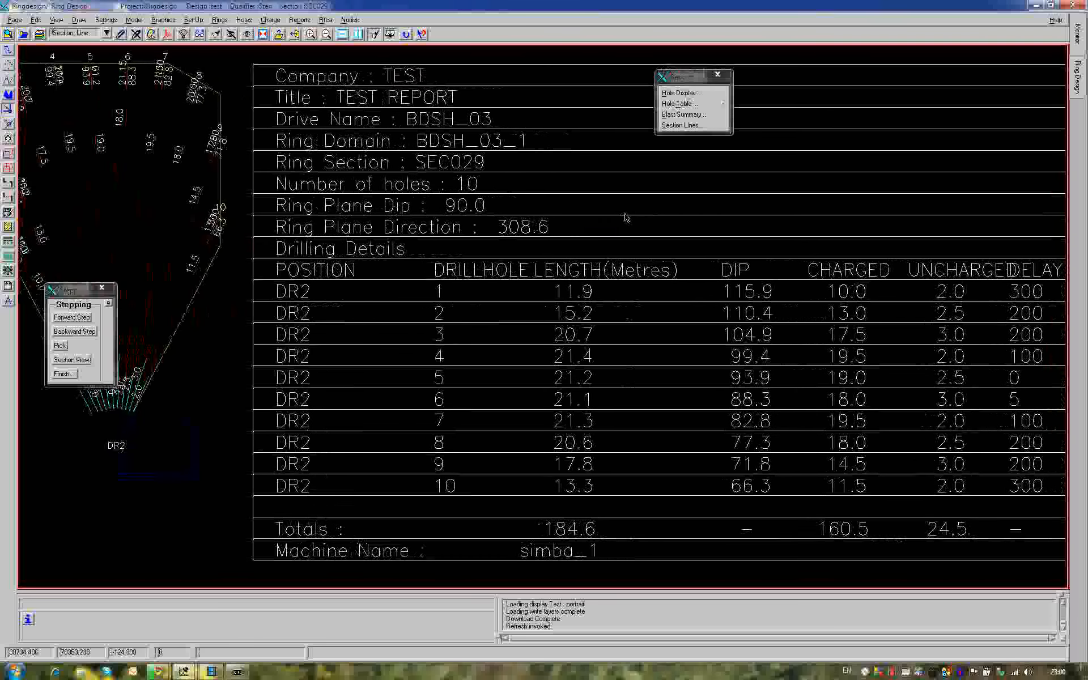
scroll(624, 214, "down", 3)
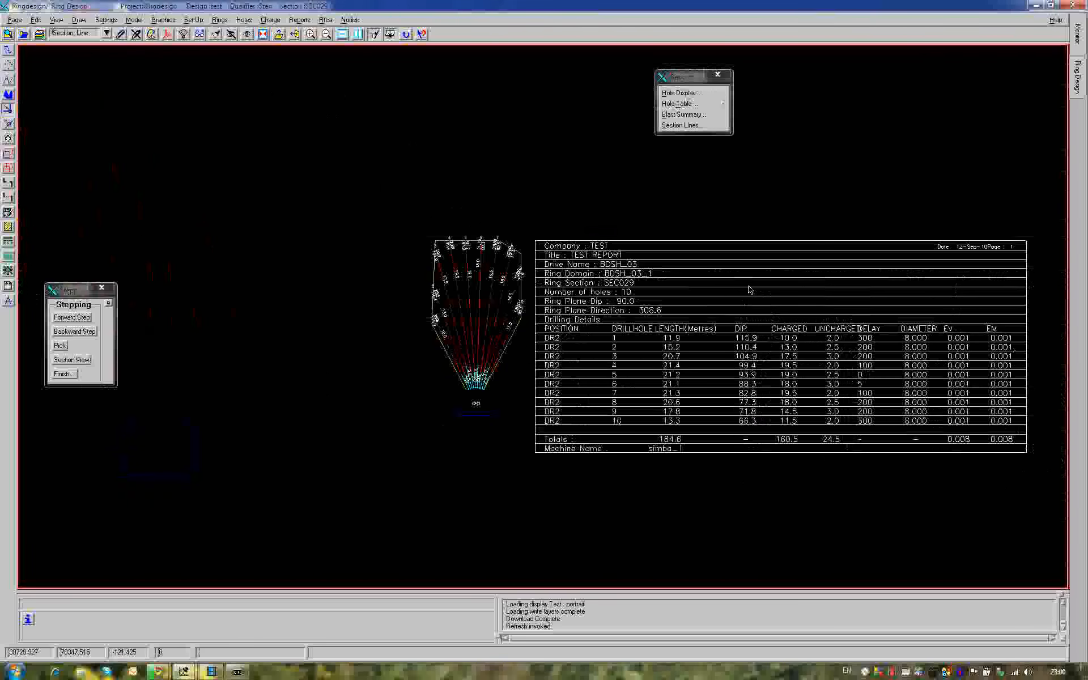
middle_click_drag(749, 287, 600, 247)
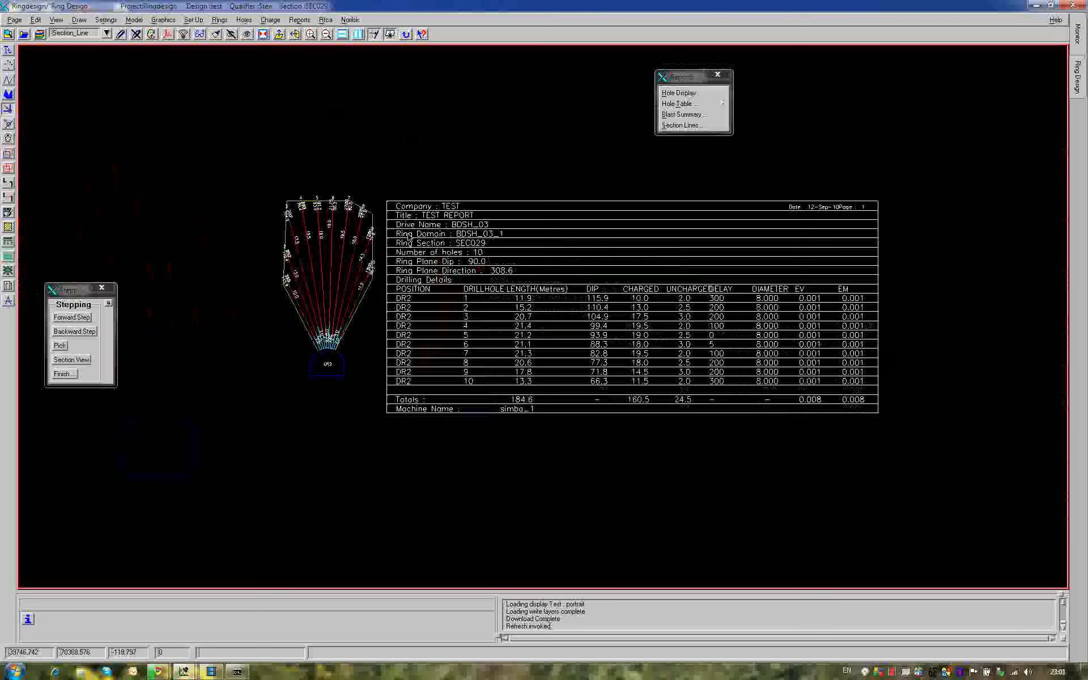
left_click(686, 104)
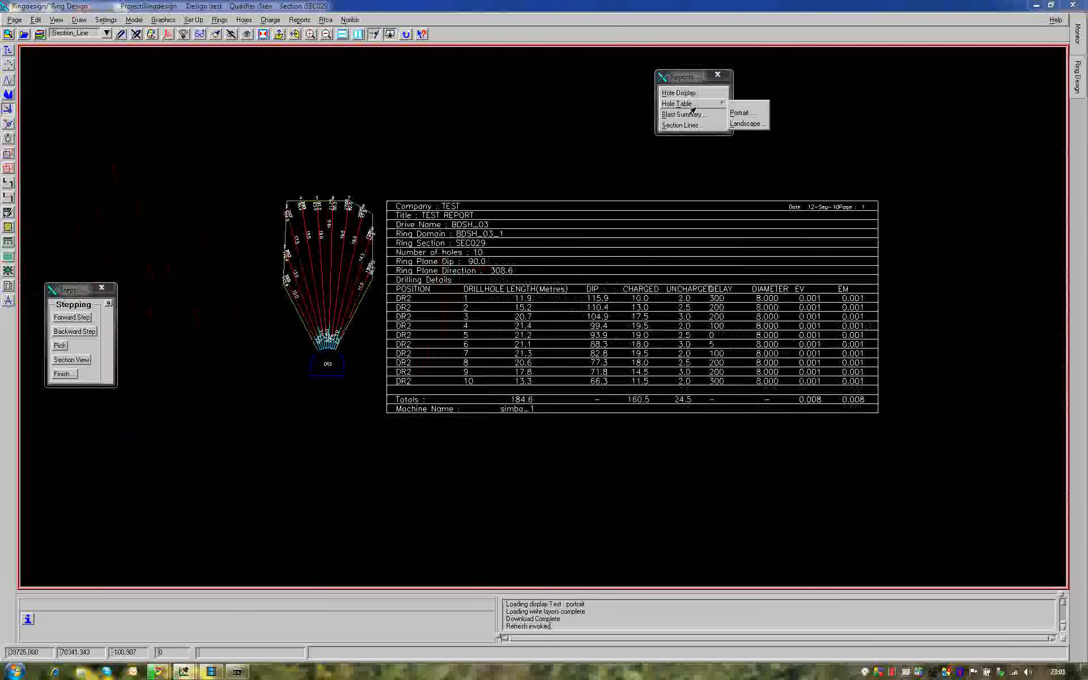
left_click(745, 124)
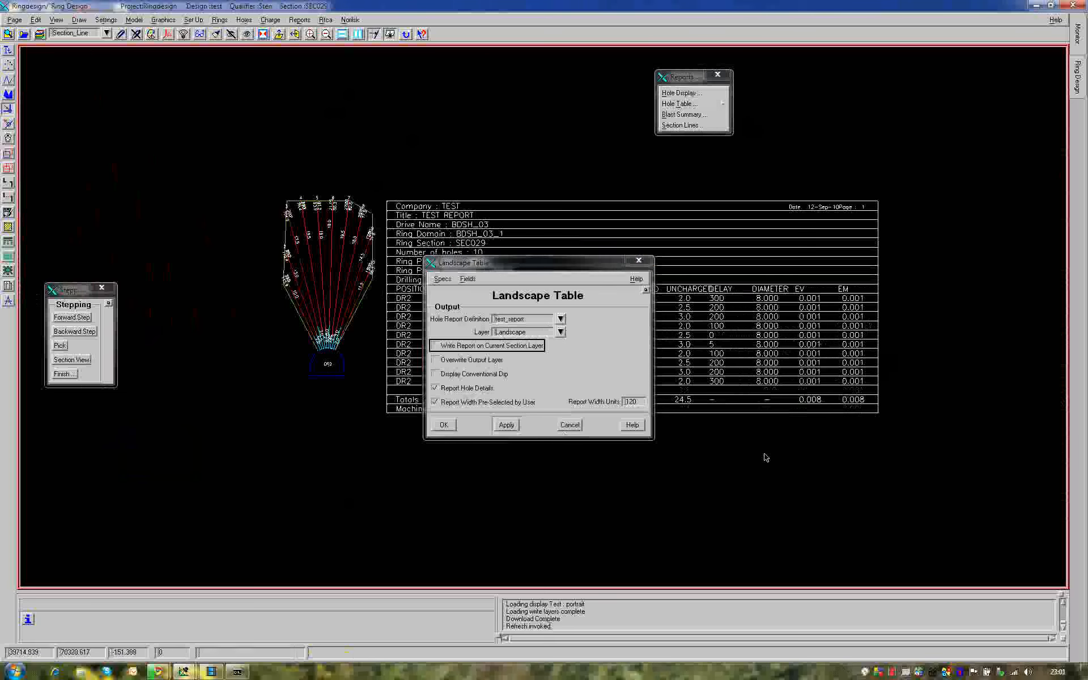
middle_click_drag(765, 454, 710, 324)
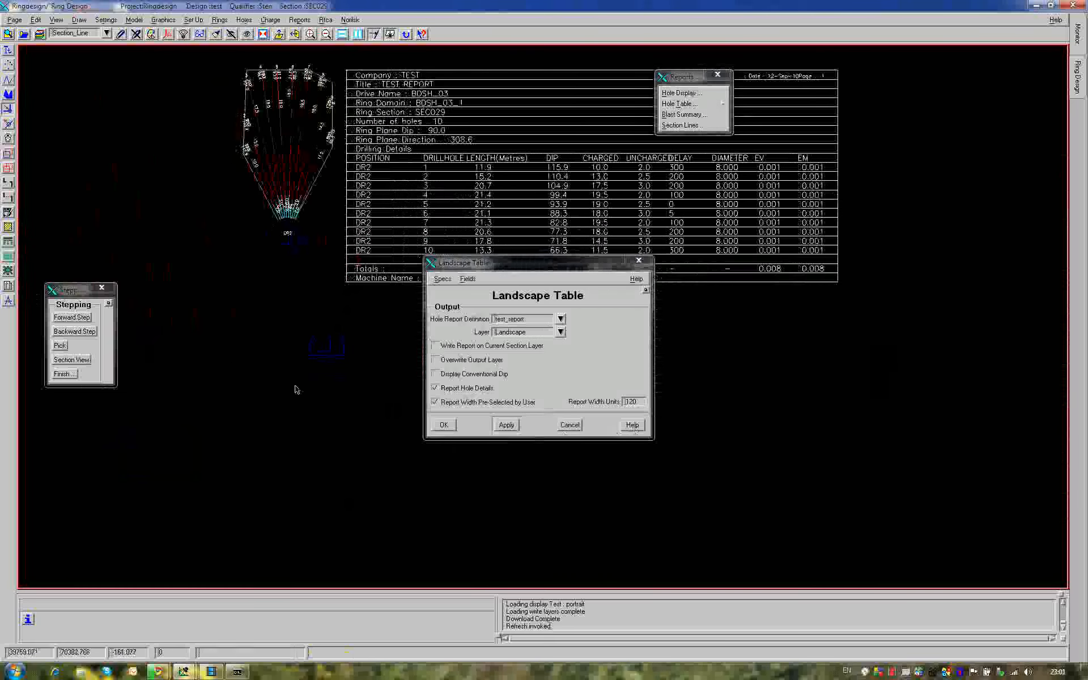
middle_click_drag(296, 389, 377, 380)
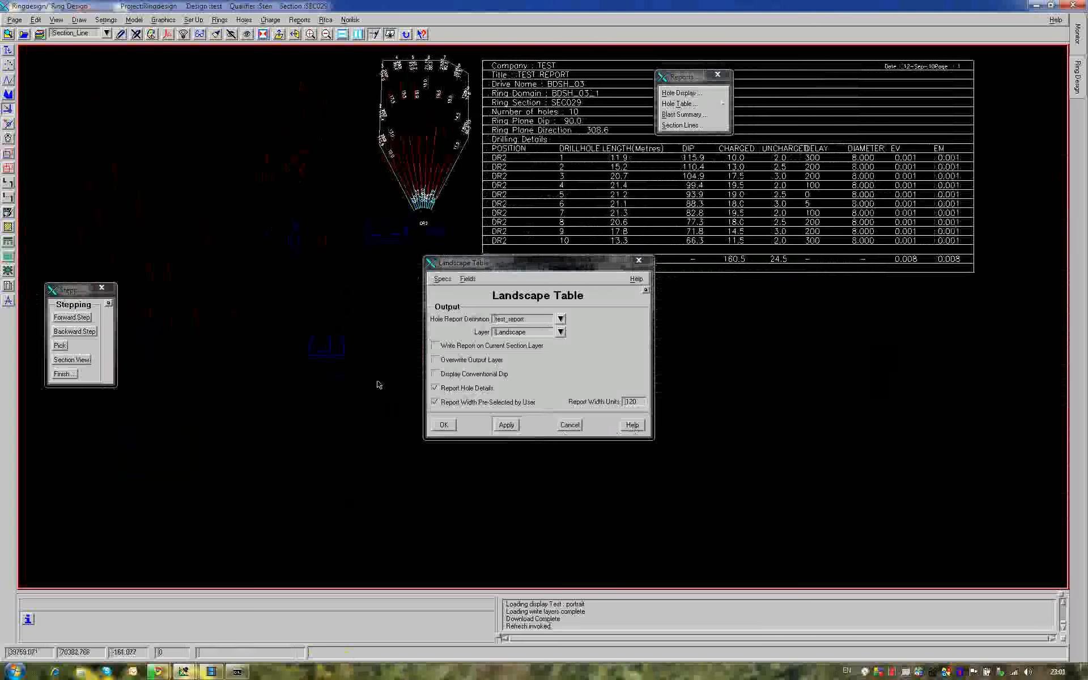
left_click(445, 425)
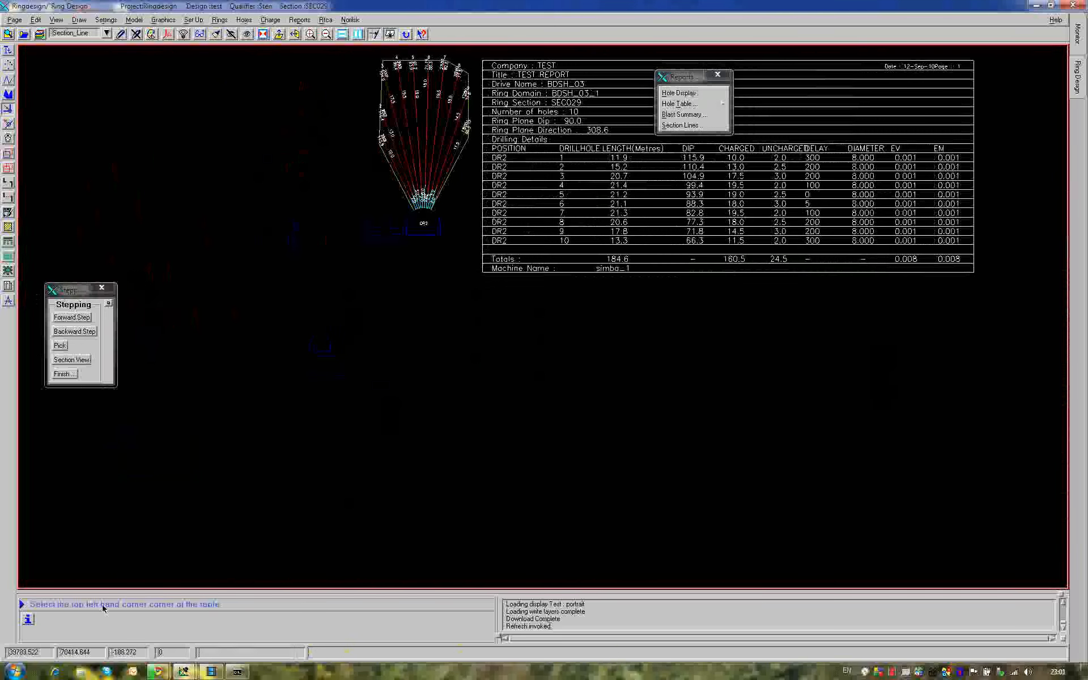
left_click(144, 298)
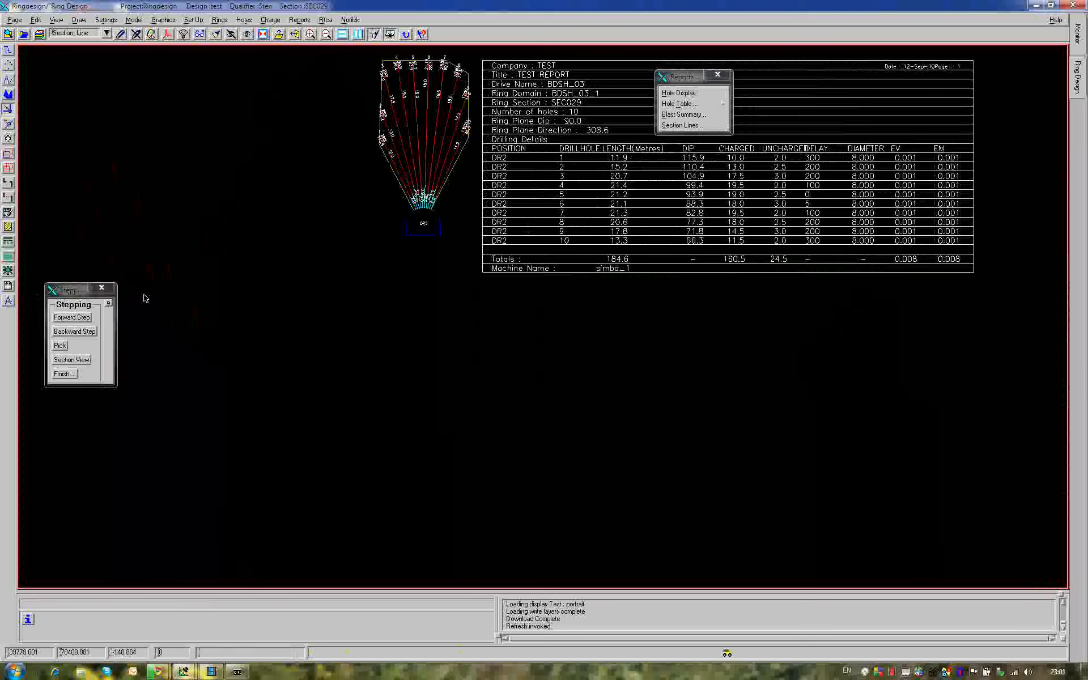
- Load the Landscape layer into the display and bring the ring and both hole tables fully into view
left_click(40, 34)
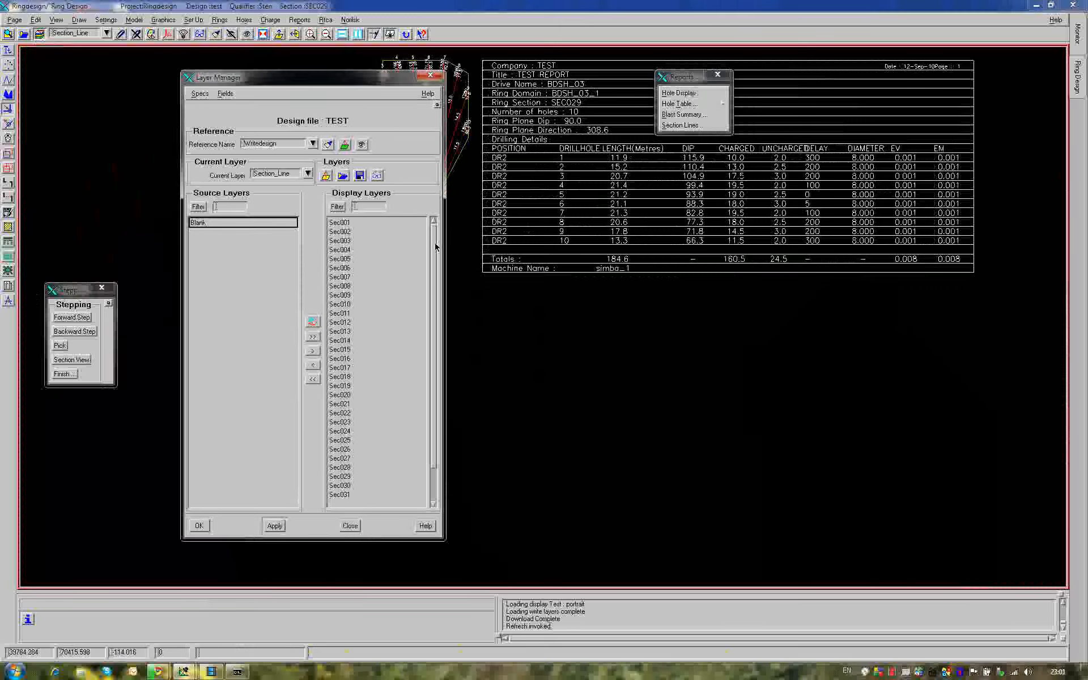
scroll(369, 454, "down", 2)
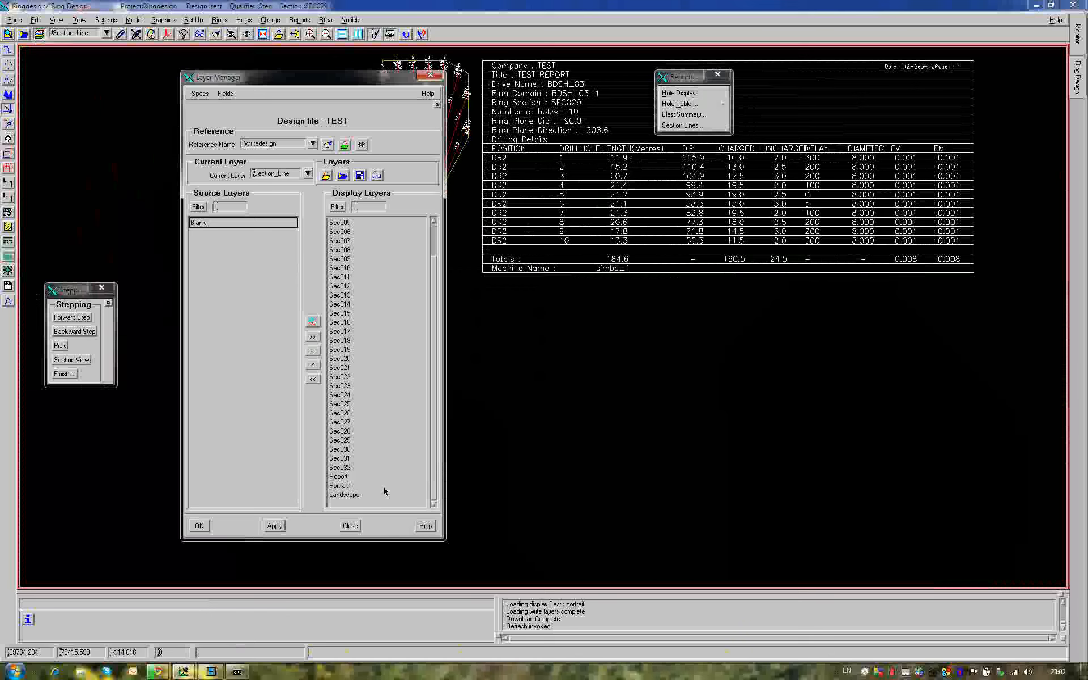
left_click(203, 526)
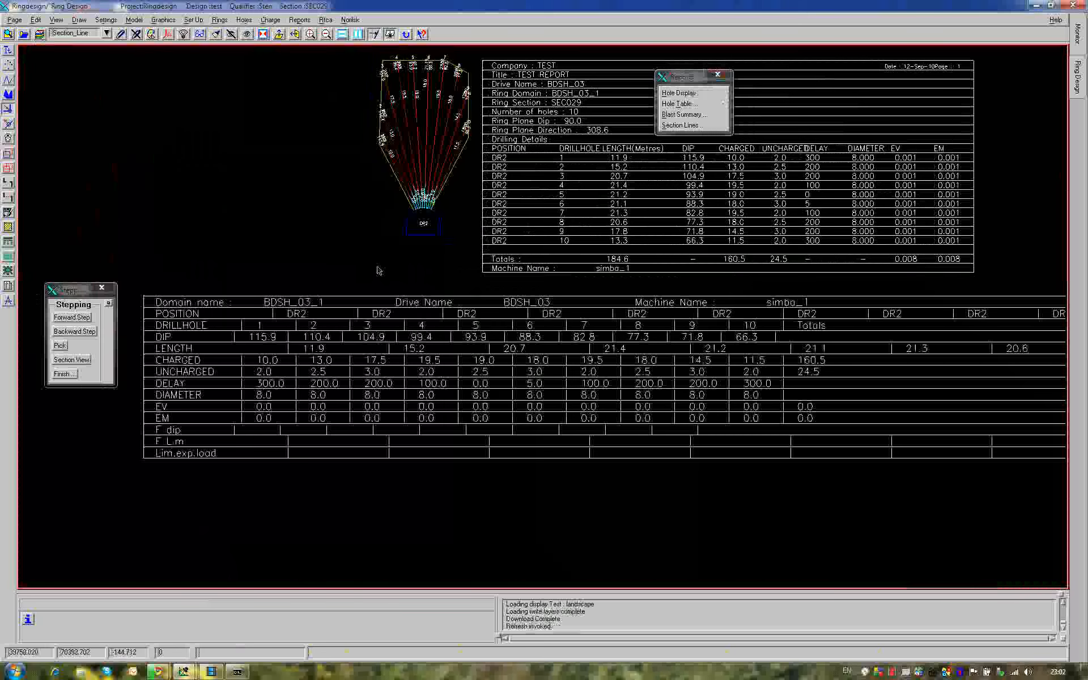
mouse_move(379, 271)
middle_mouse_down()
mouse_move(54, 283)
mouse_move(68, 291)
middle_mouse_up()
scroll(202, 336, "down", 2)
middle_click_drag(201, 336, 370, 357)
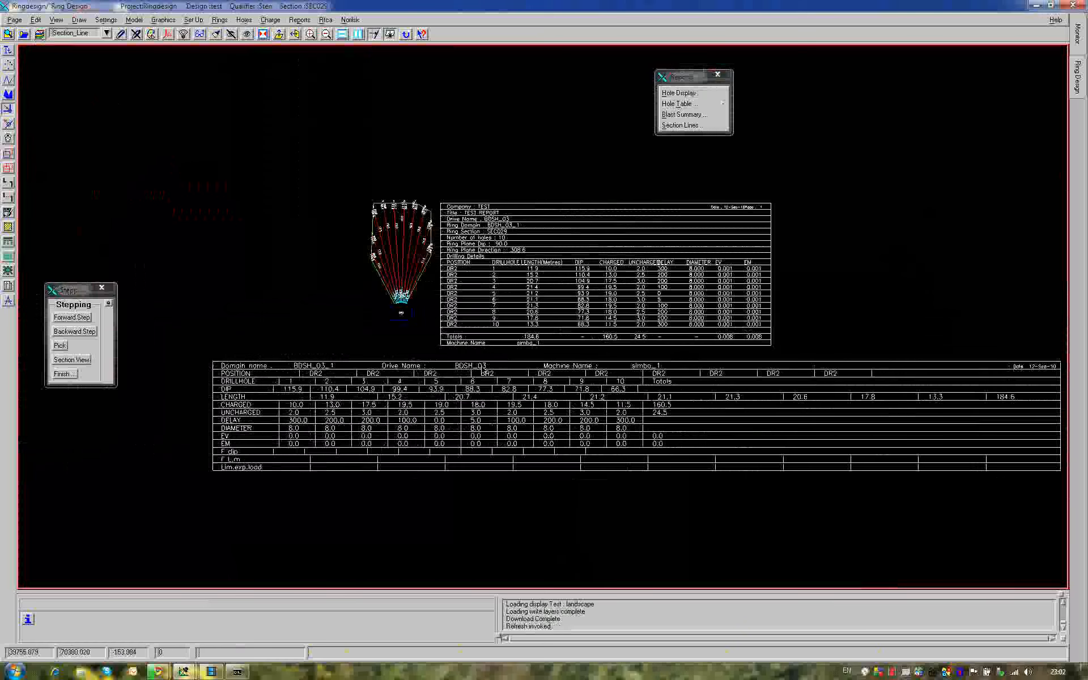
middle_click_drag(483, 371, 442, 355)
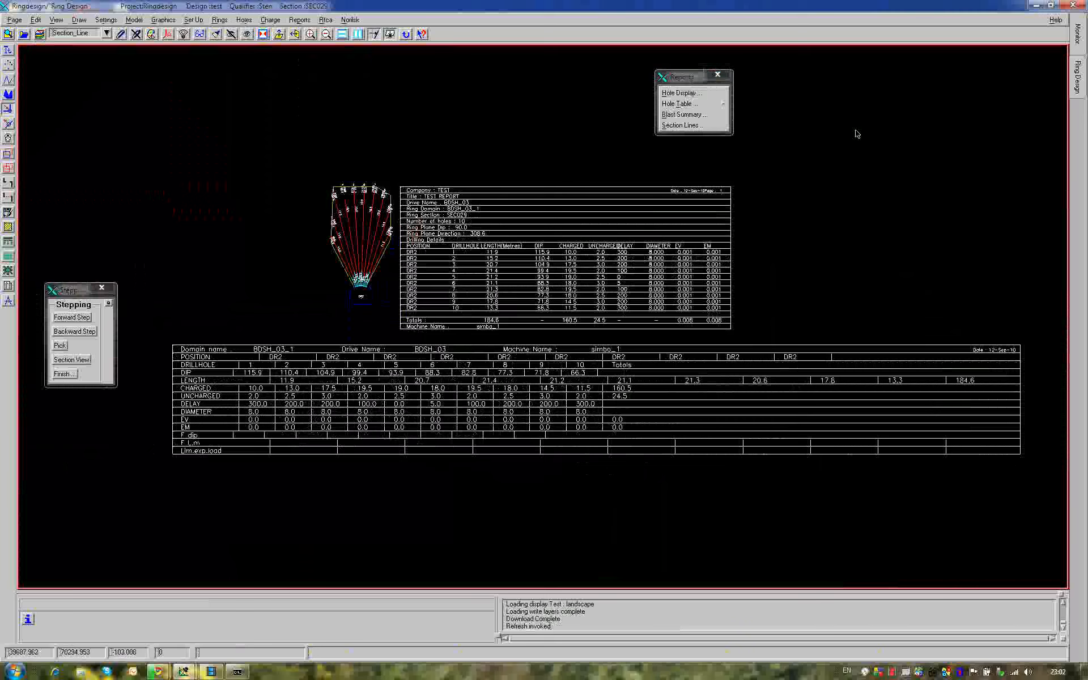
- Produce a blast summary for drive BDSH_03, domain BDSH_03_1, written to the blast_summary ASCII file
left_click(686, 115)
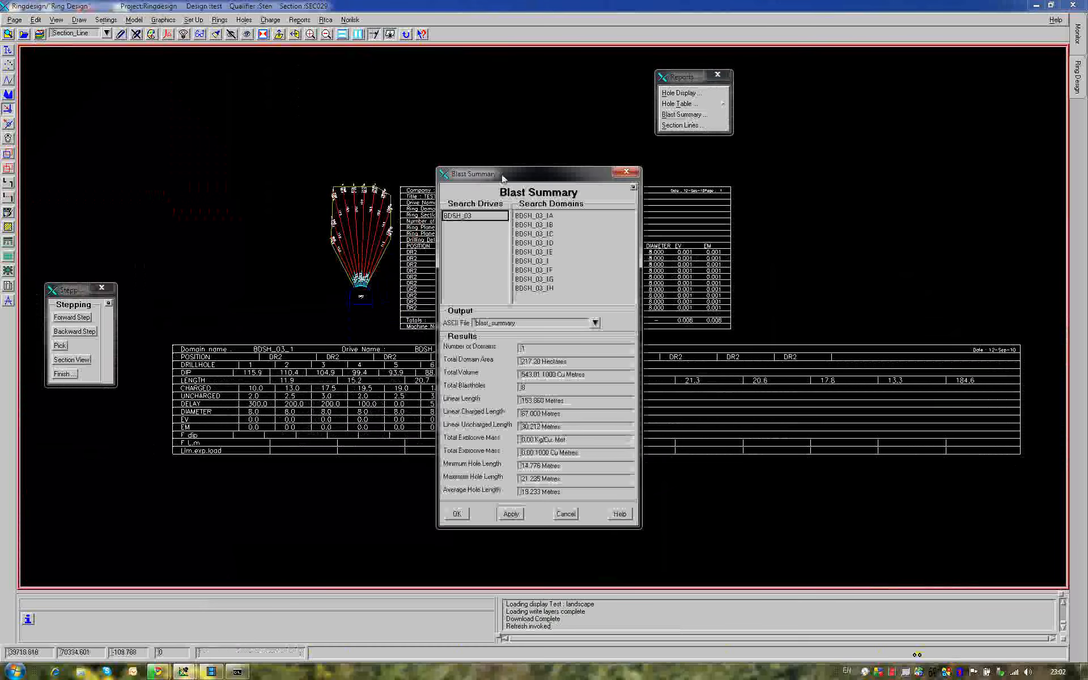
left_click_drag(443, 157, 111, 84)
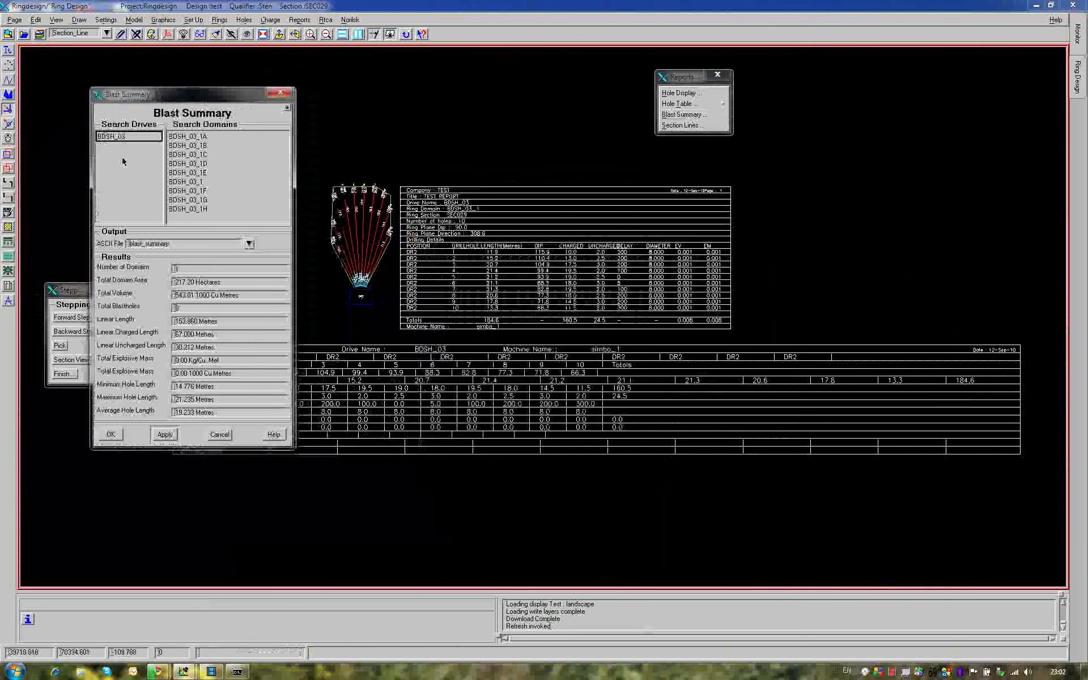
left_click(119, 138)
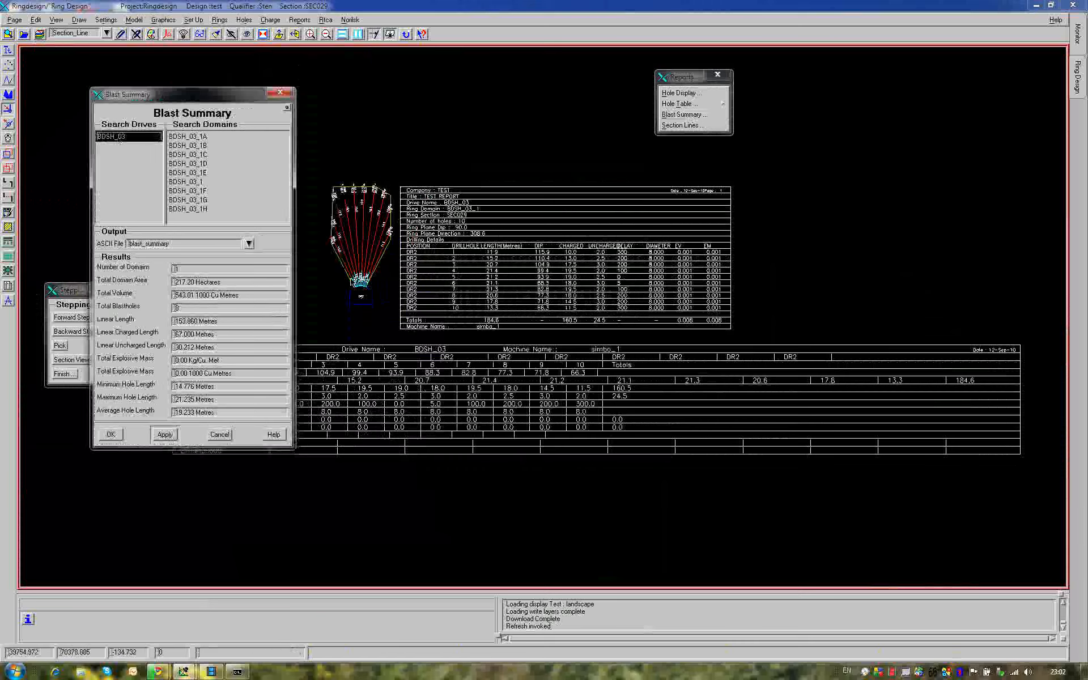
left_click(198, 182)
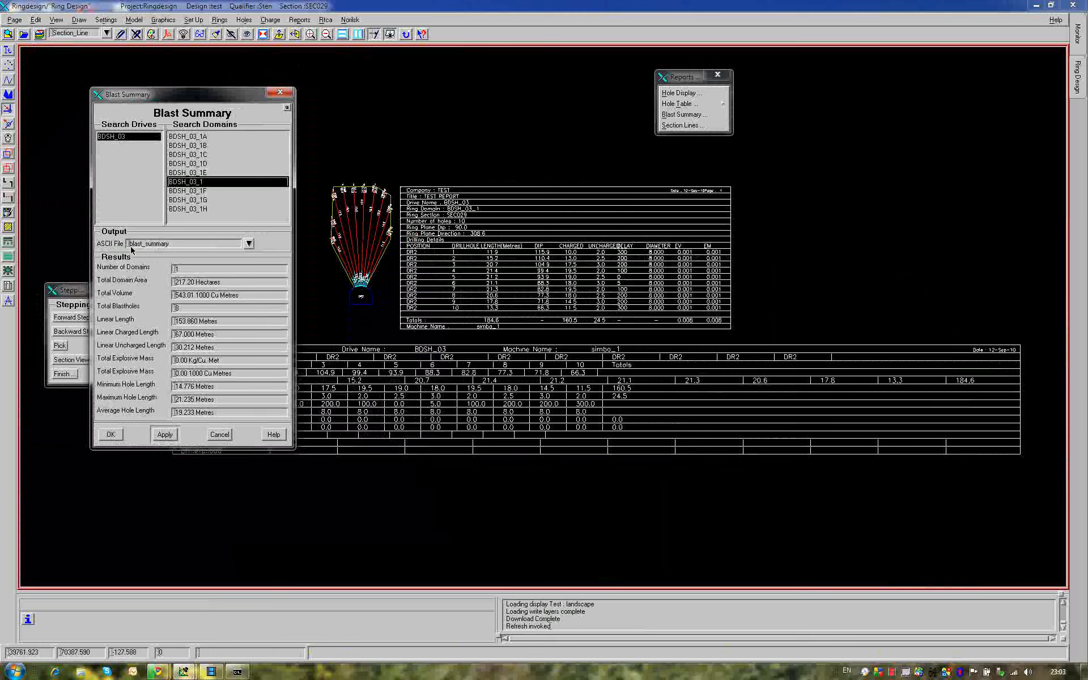
left_click(165, 434)
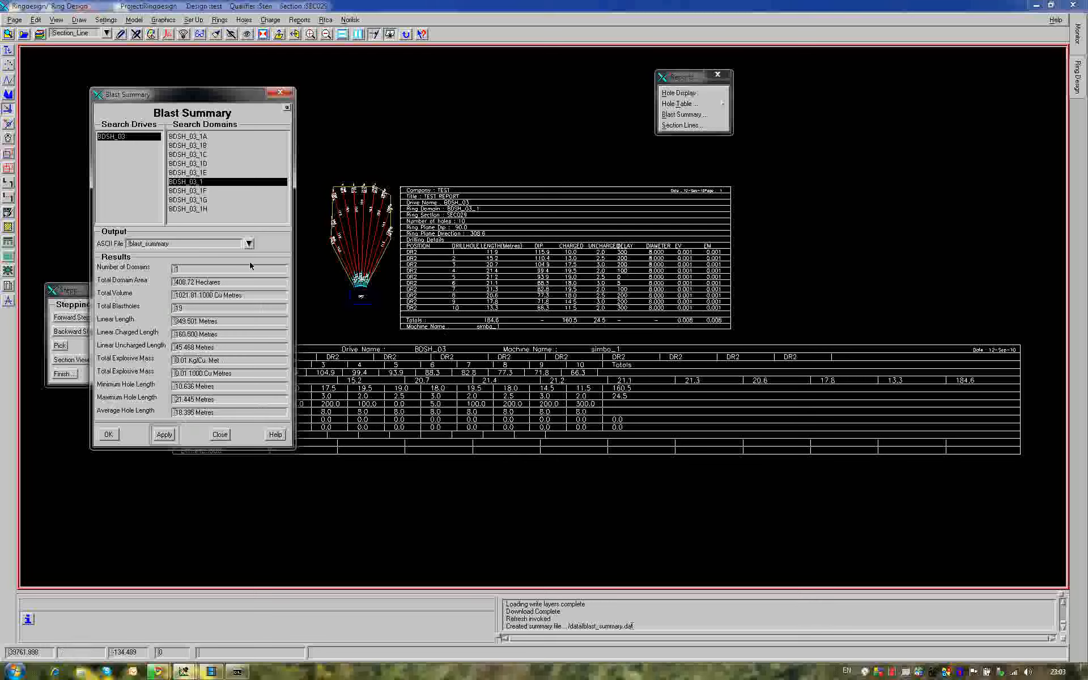
- Open the blast_summary file for editing and enlarge its window to read the whole summary
right_click(146, 245)
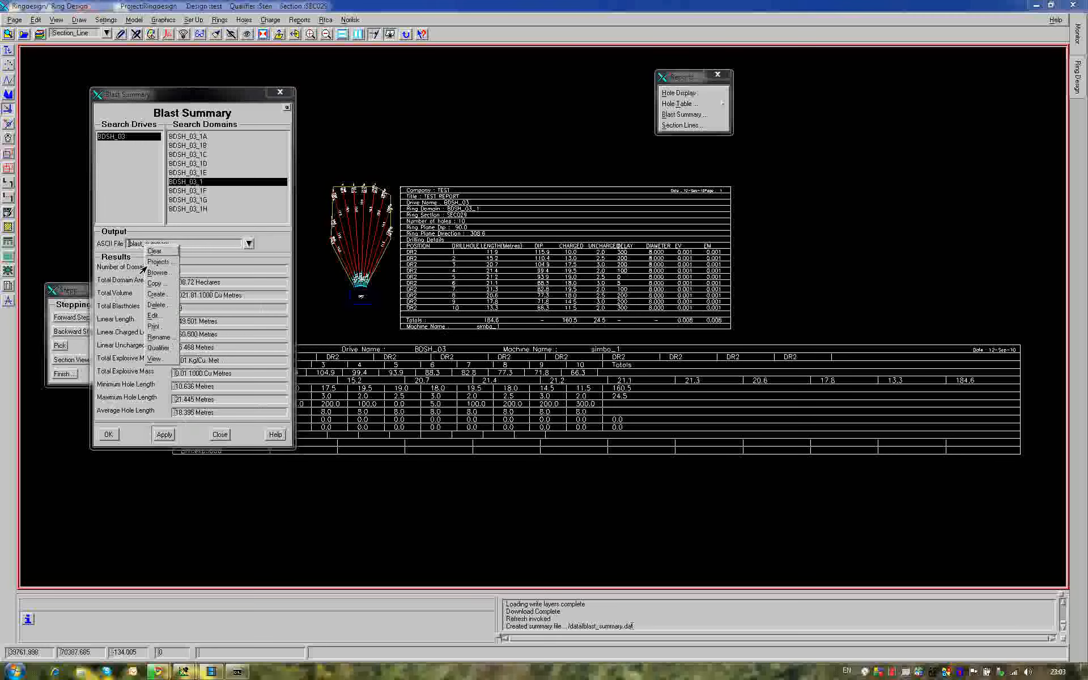
left_click(153, 316)
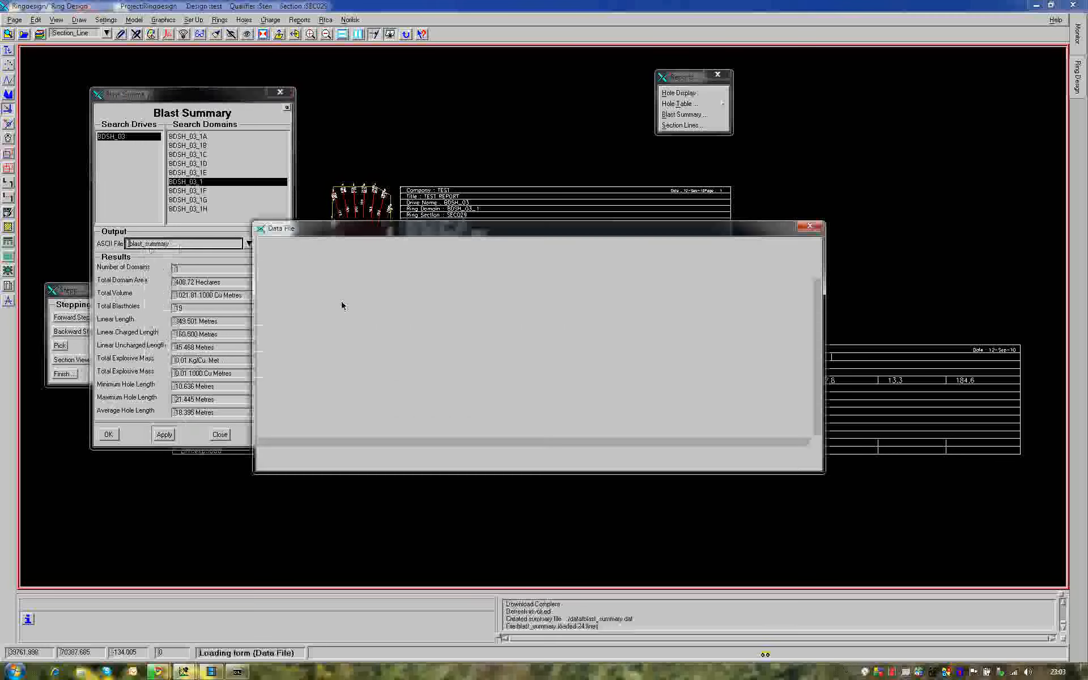
left_click_drag(403, 235, 482, 95)
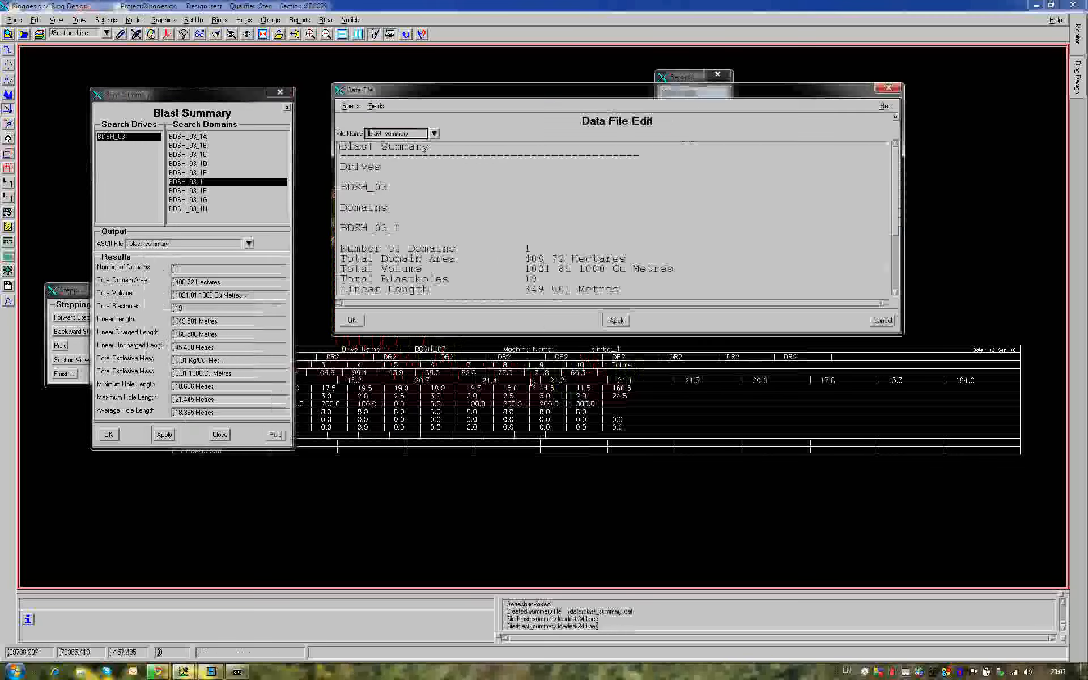
left_click_drag(530, 334, 529, 542)
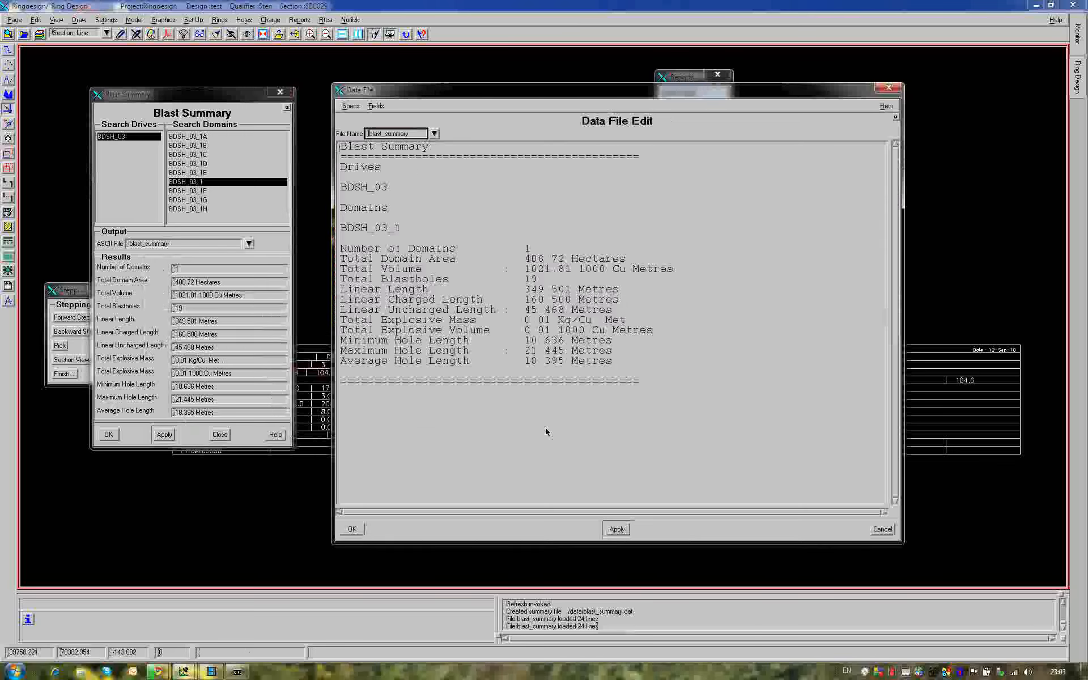
- Save and close the blast_summary file, and close the Blast Summary form
left_click(353, 530)
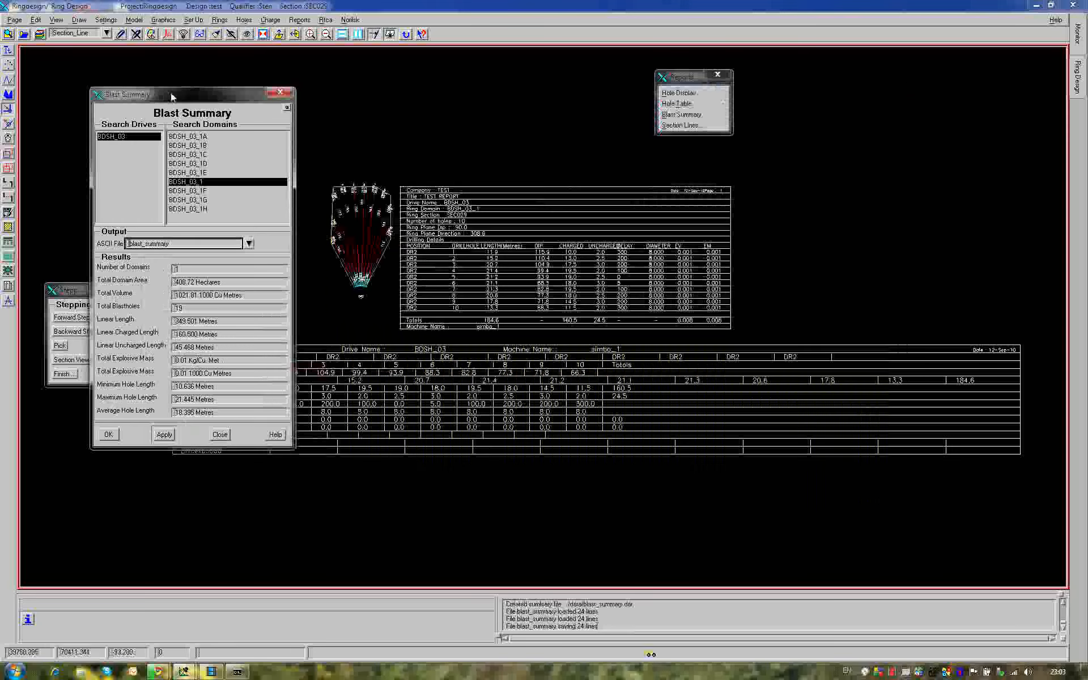
left_click_drag(172, 97, 190, 90)
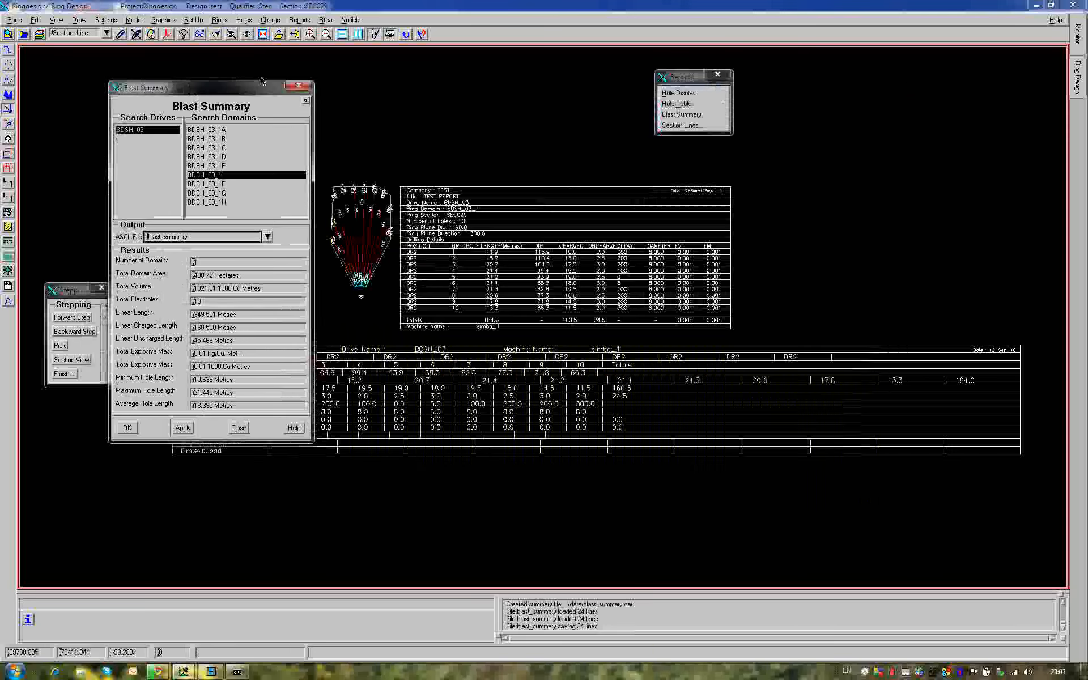
left_click(238, 428)
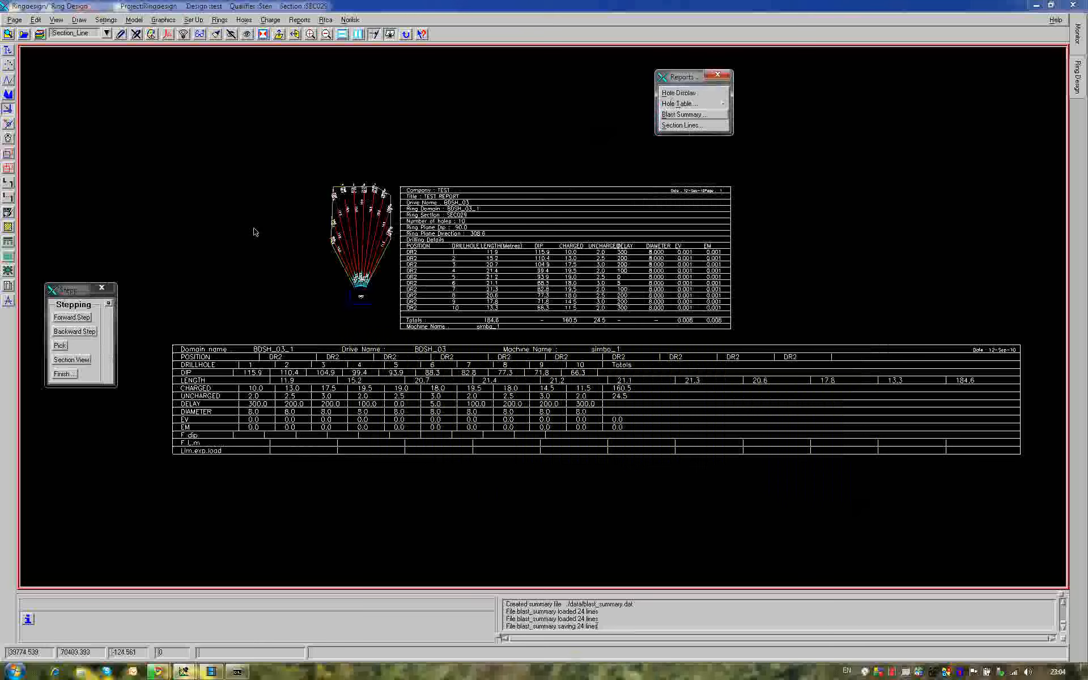
- Finish section stepping for the points_on_axis section window and orbit to an oblique view of all rings
left_click(65, 291)
left_click_drag(65, 288, 82, 212)
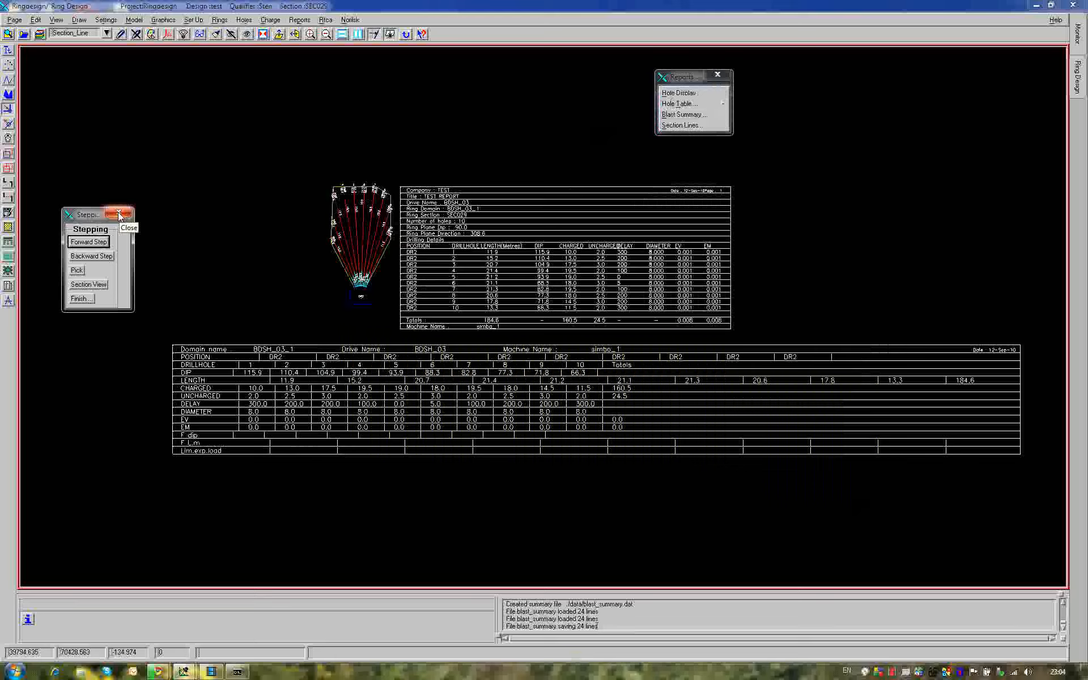
left_click(119, 214)
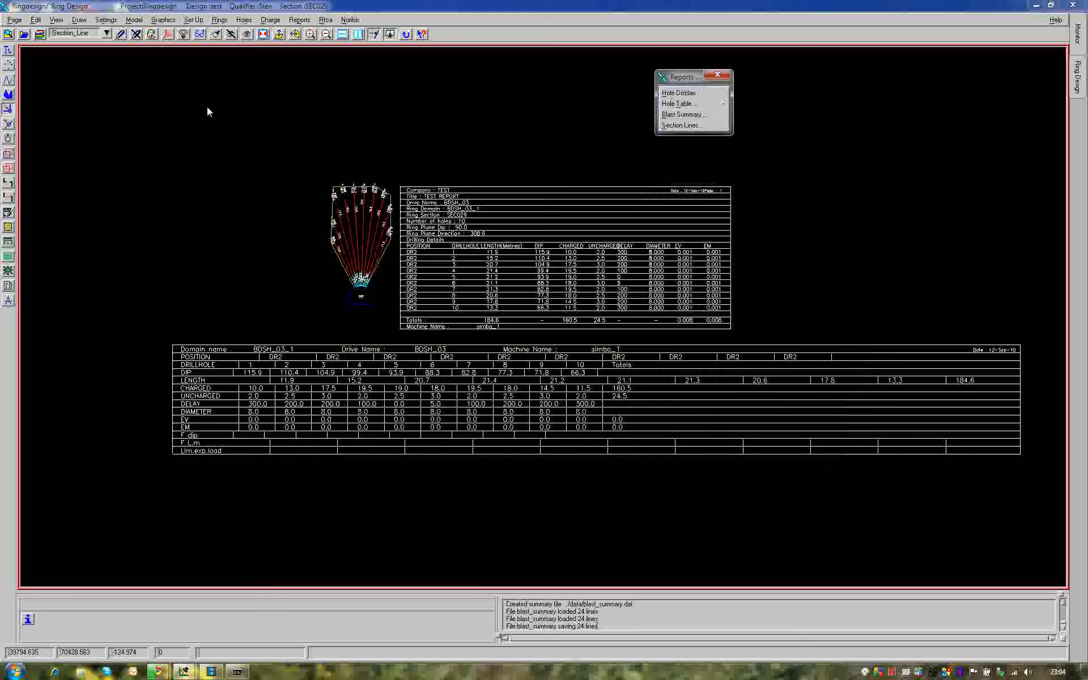
left_click(220, 20)
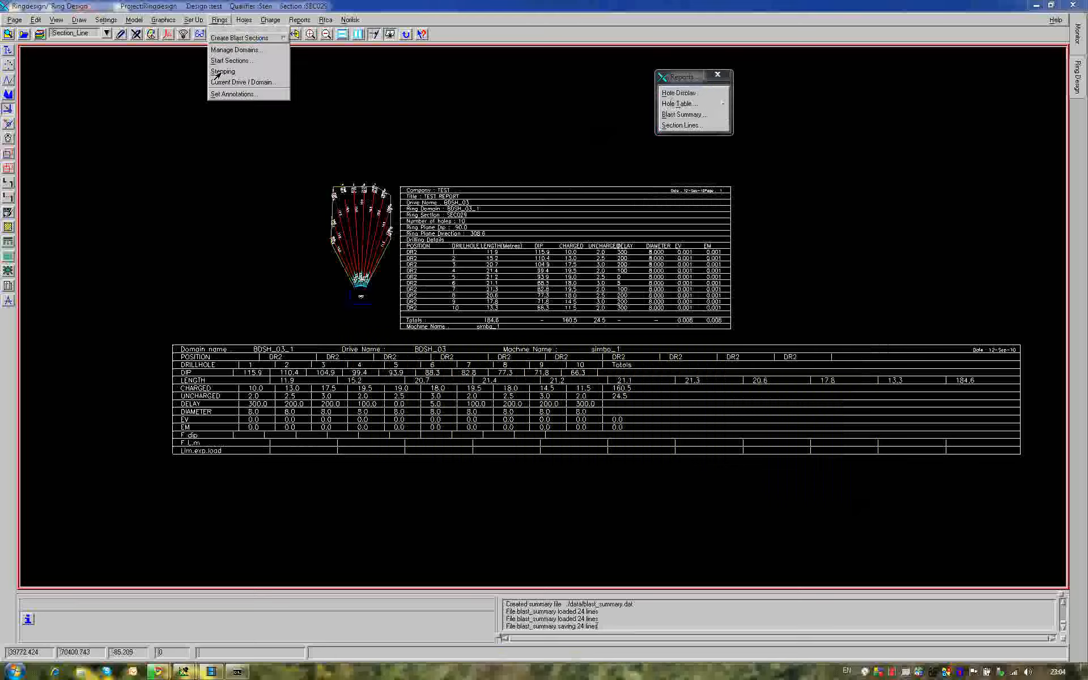
left_click(227, 71)
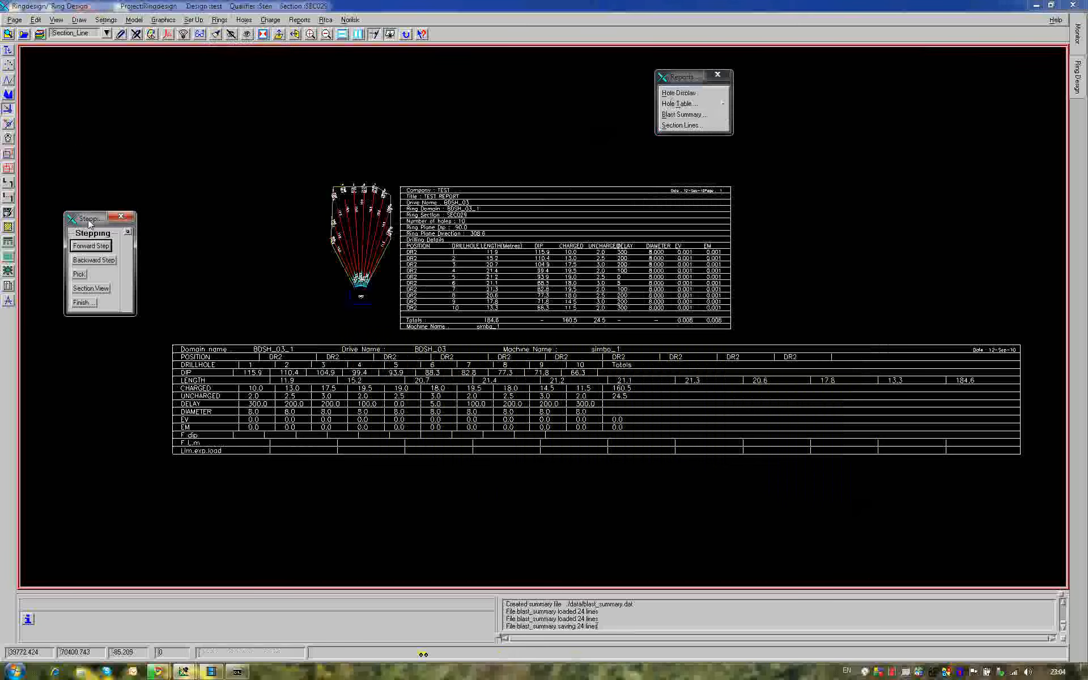
left_click_drag(87, 219, 75, 138)
left_click(70, 221)
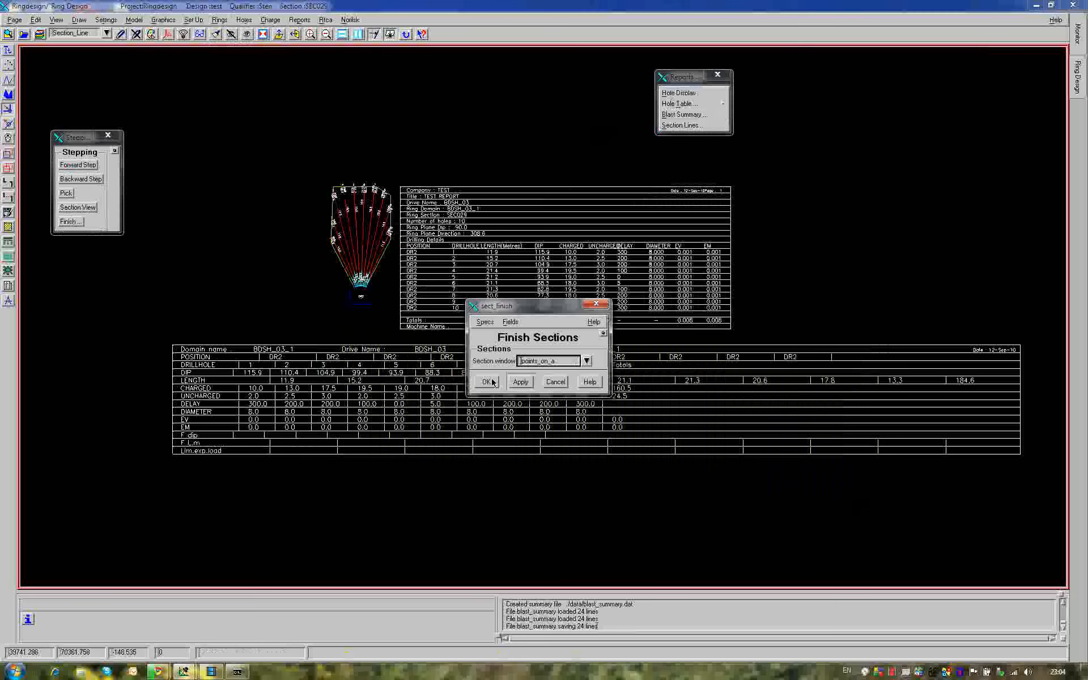
left_click(487, 382)
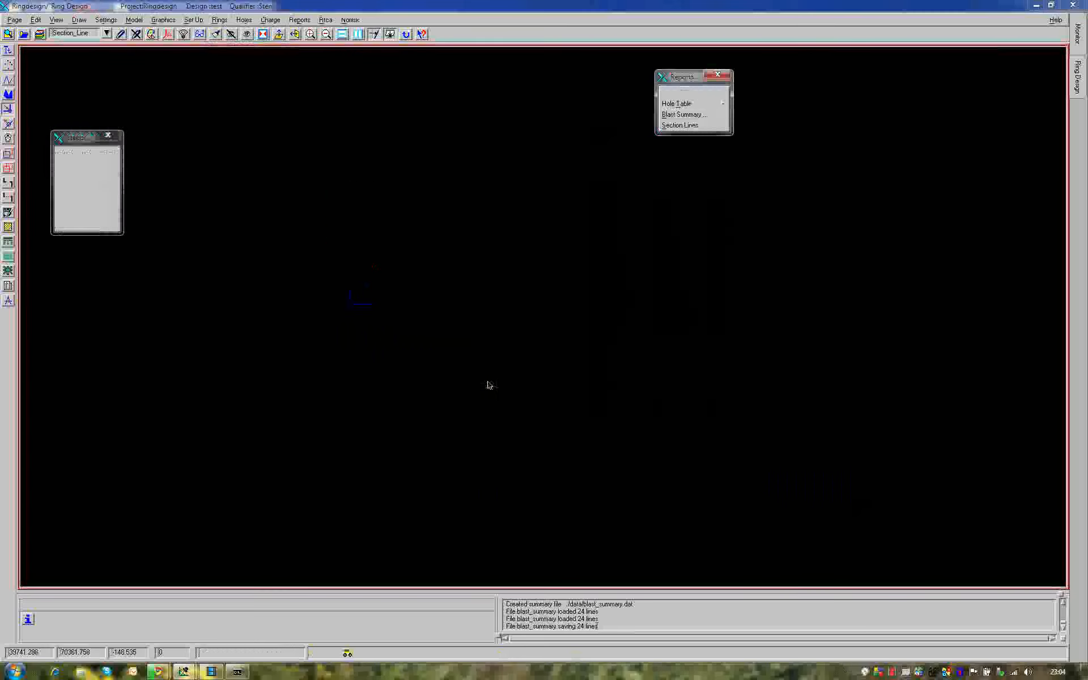
middle_click_drag(259, 300, 408, 352)
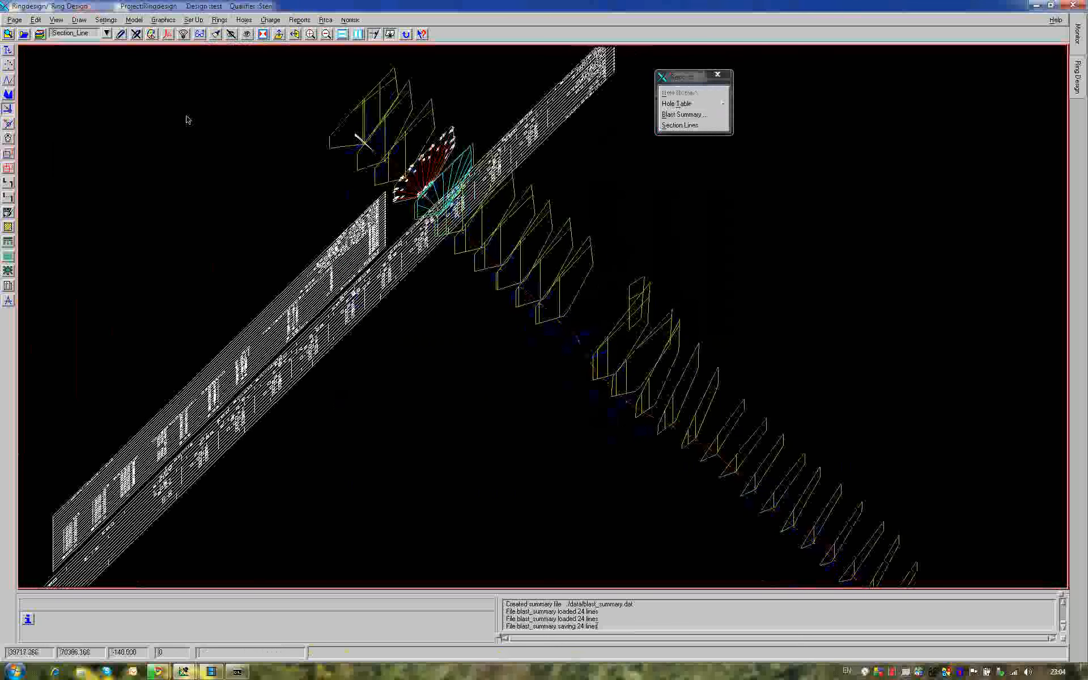
- Remove the Landscape, Portrait and Report layers from the display layers of the TEST design file
left_click(39, 35)
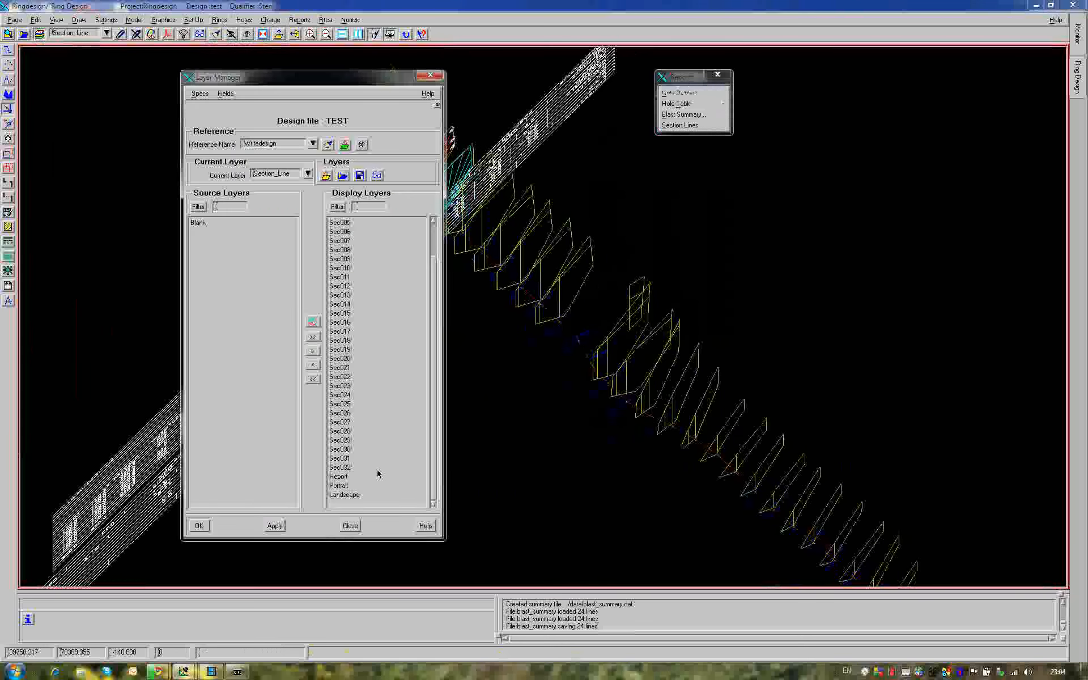
double_click(343, 495)
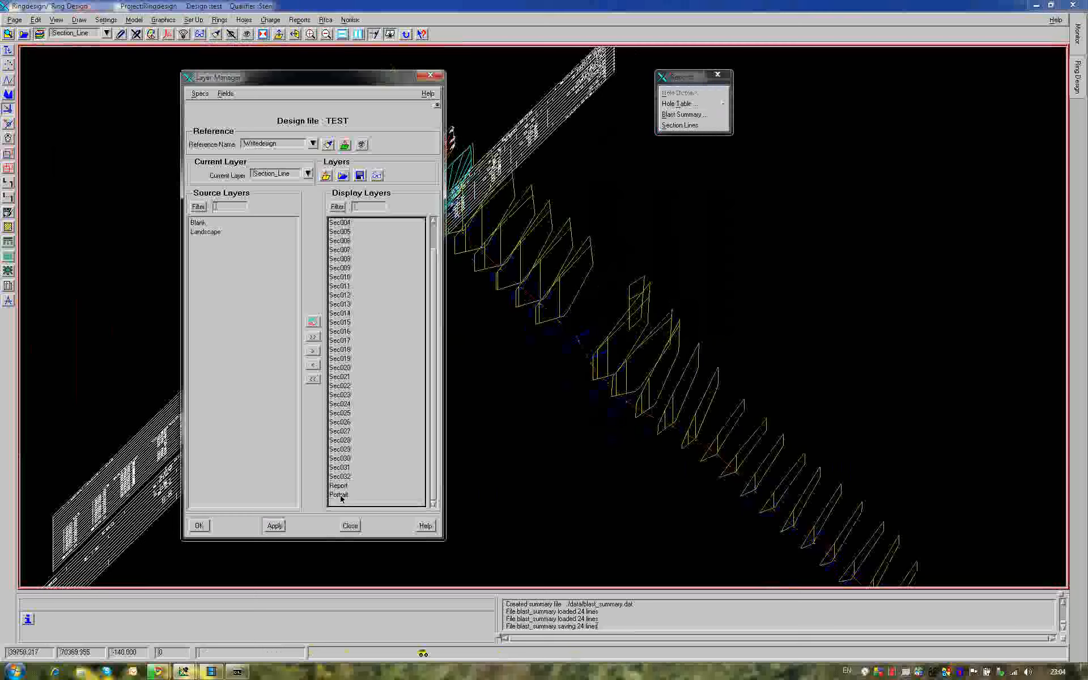
double_click(341, 495)
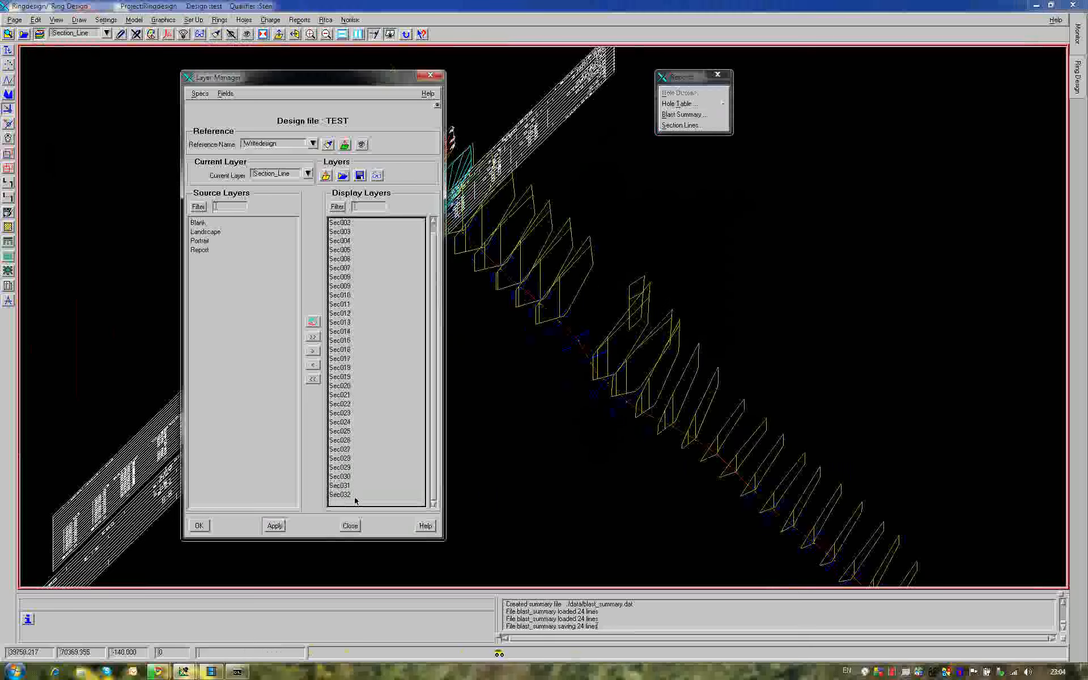
left_click(200, 526)
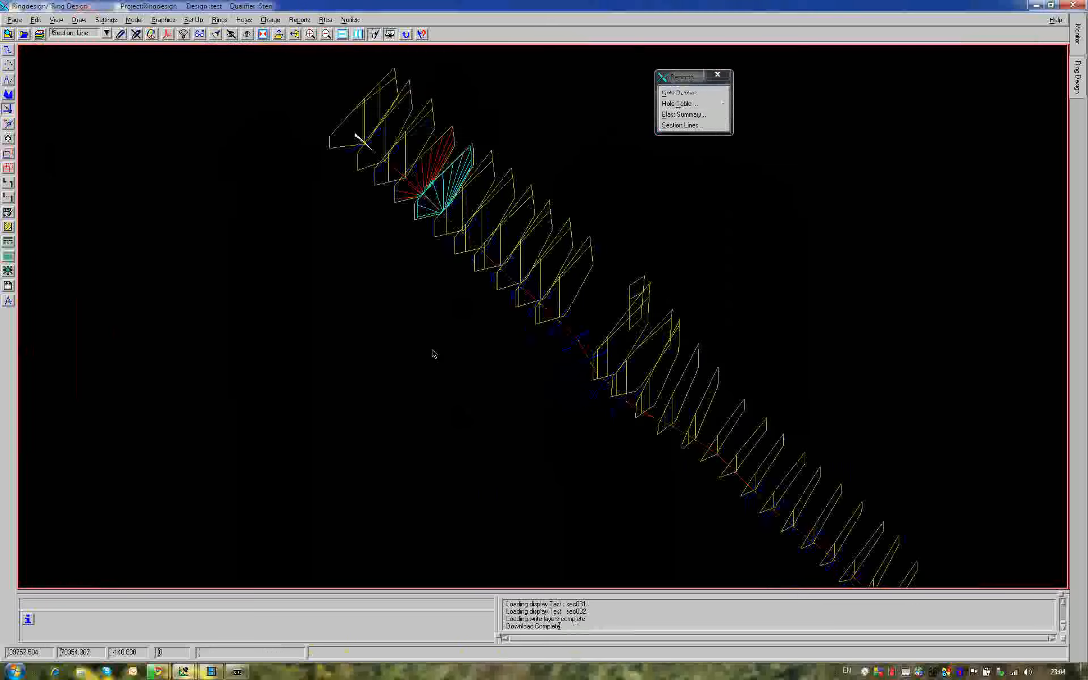
- In plan view, set up a Section Lines report using the points_on_axis section spec, with output to the Section_Lines layer
key("p")
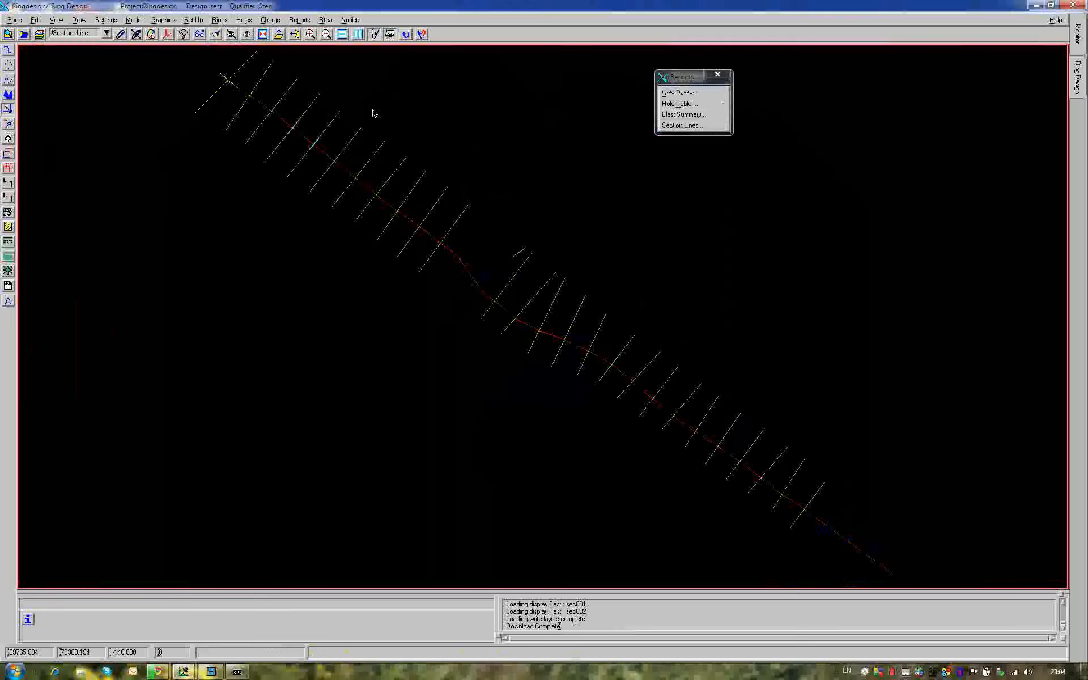
left_click(681, 126)
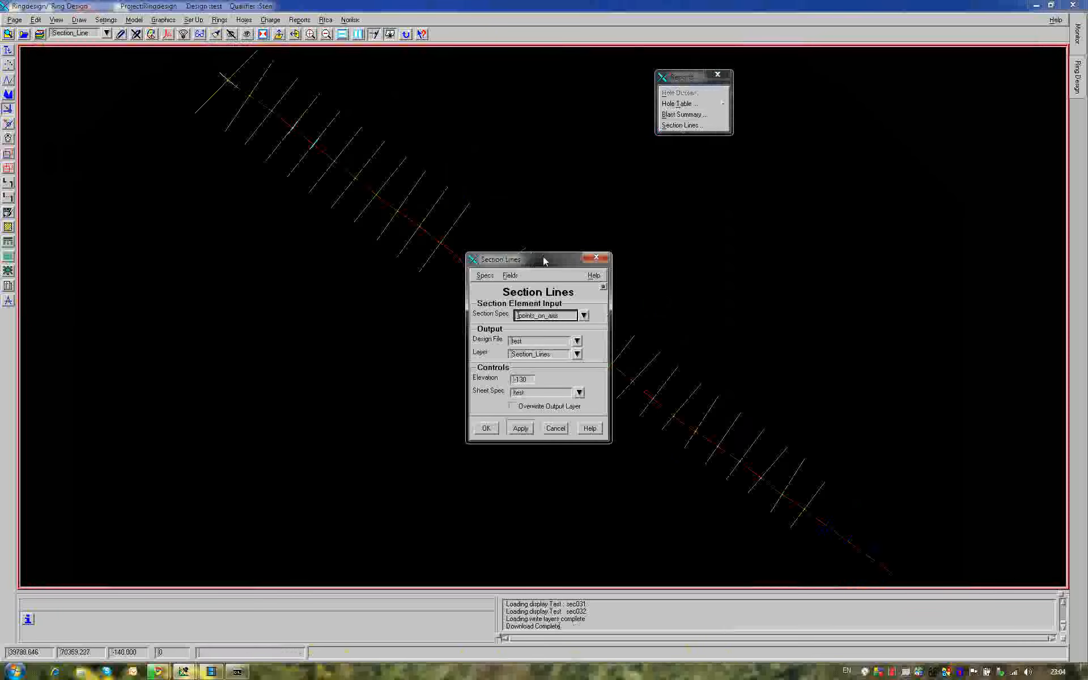
left_click_drag(543, 260, 132, 220)
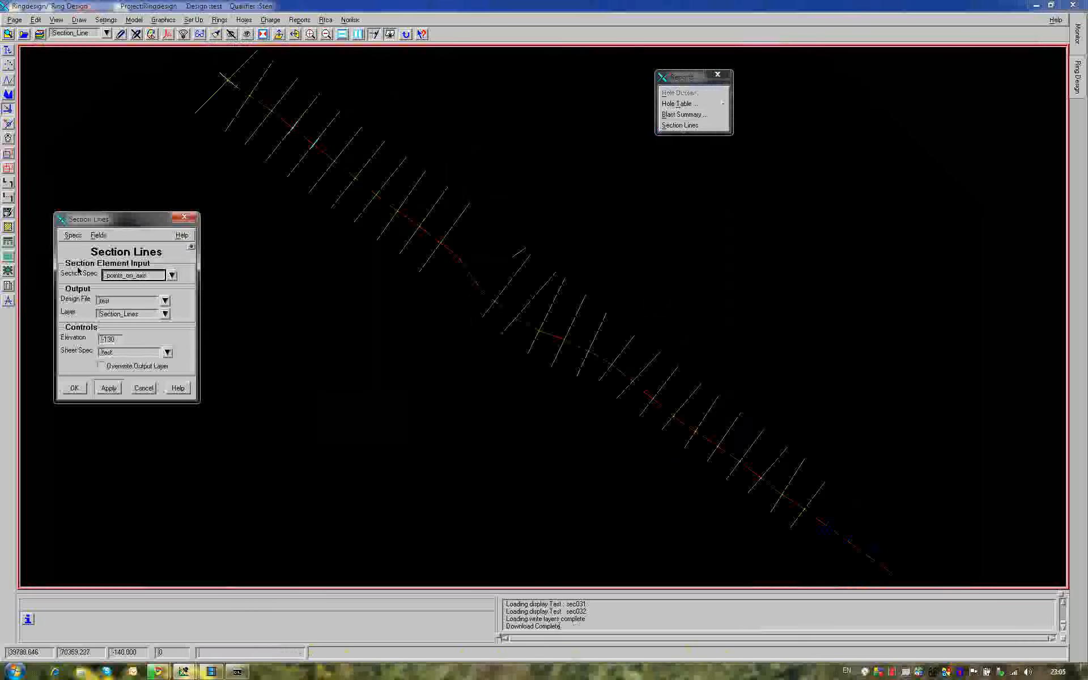
left_click(173, 276)
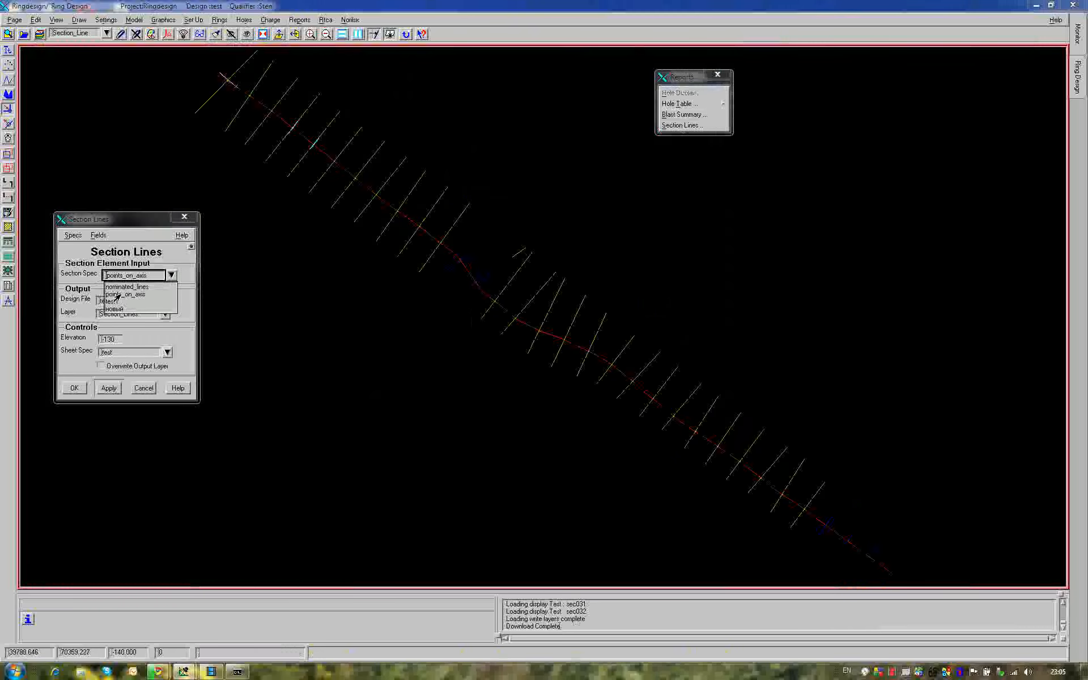
left_click(122, 294)
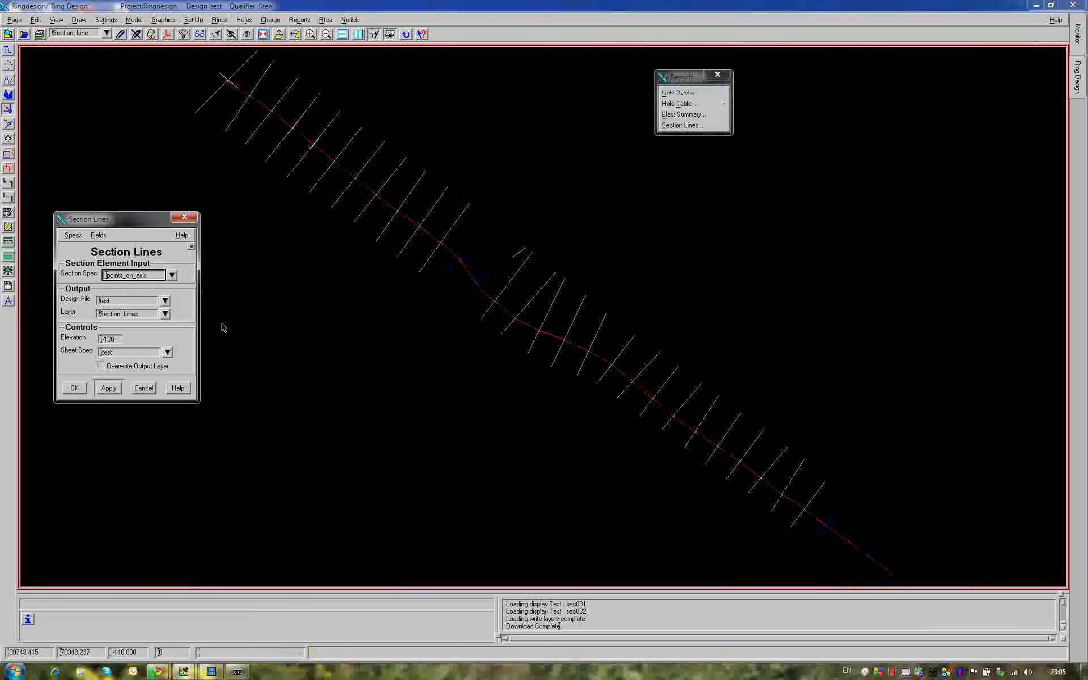
left_click(120, 317)
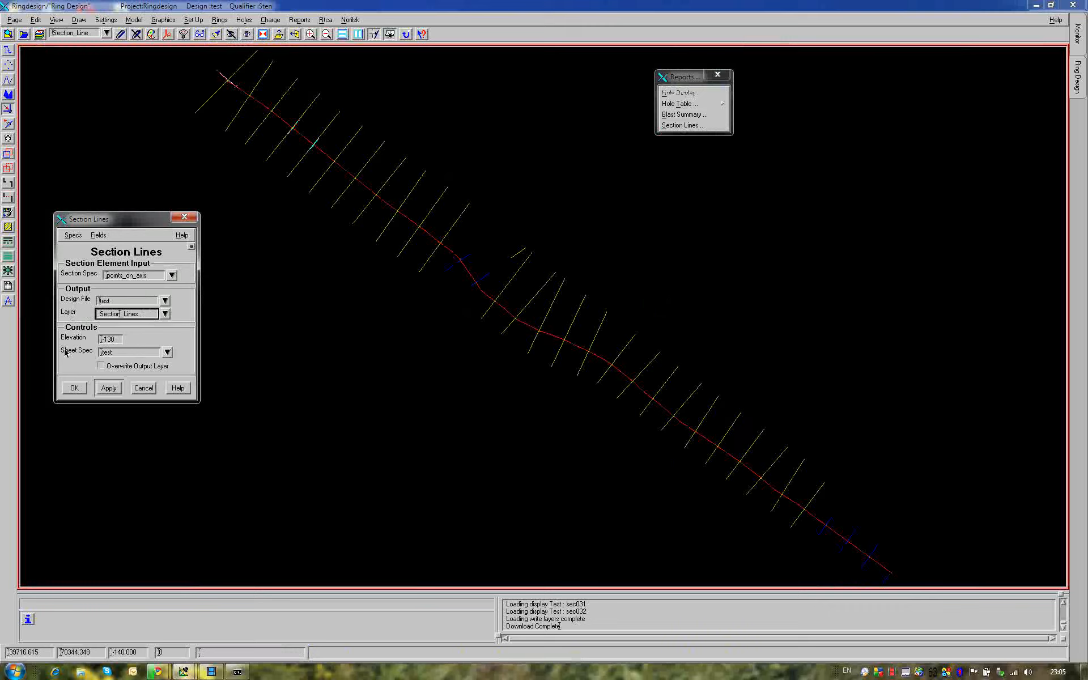
left_click(487, 260)
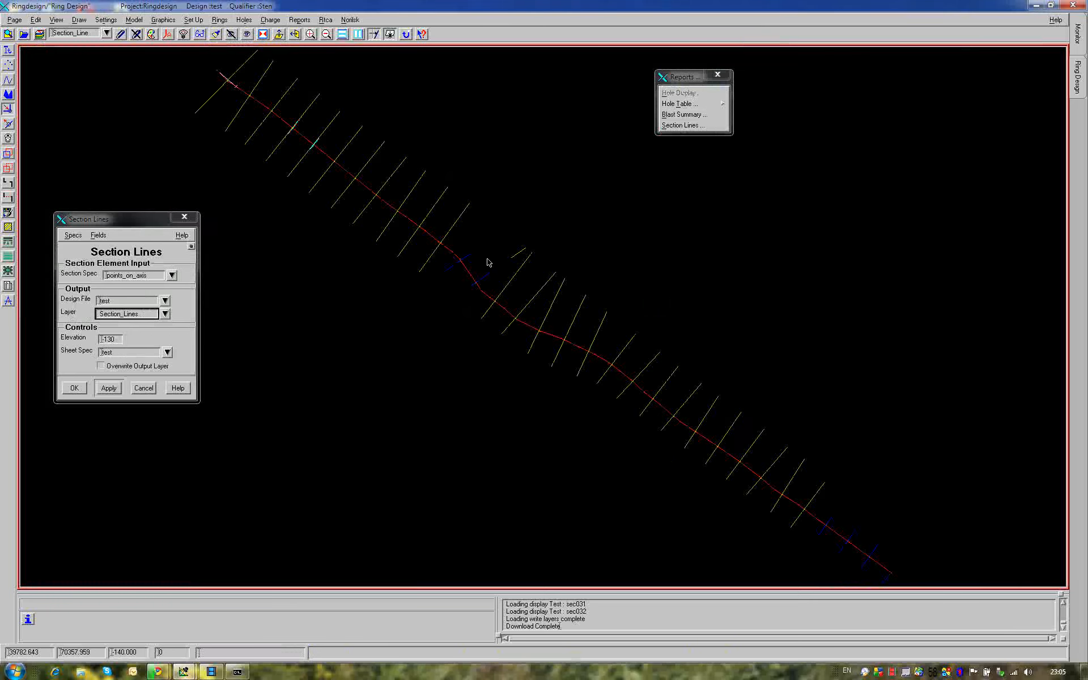
mouse_move(510, 264)
middle_mouse_down()
mouse_move(543, 276)
mouse_move(526, 274)
middle_mouse_up()
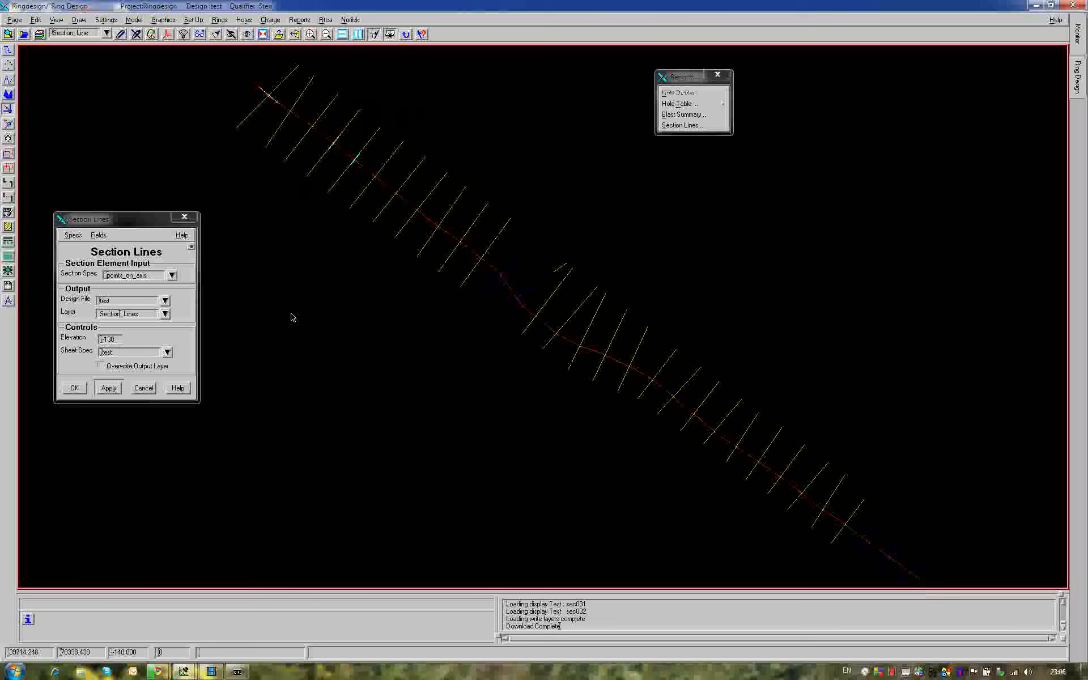
- Open a new sheet definition from the report's sheet spec and name the sheet test
right_click(109, 354)
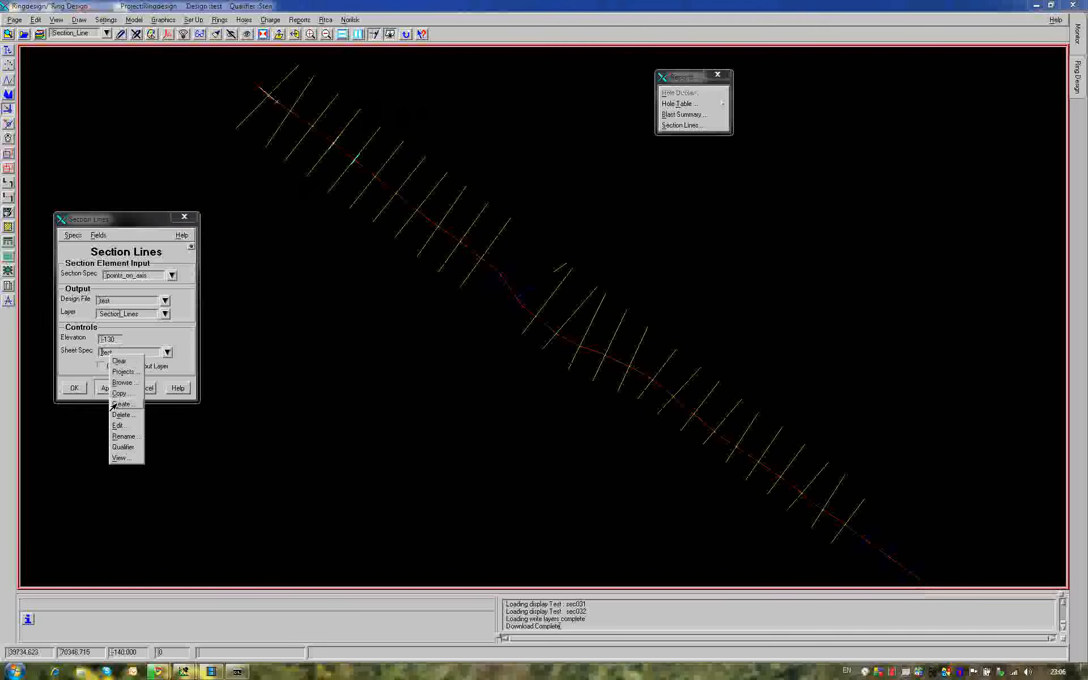
left_click(120, 404)
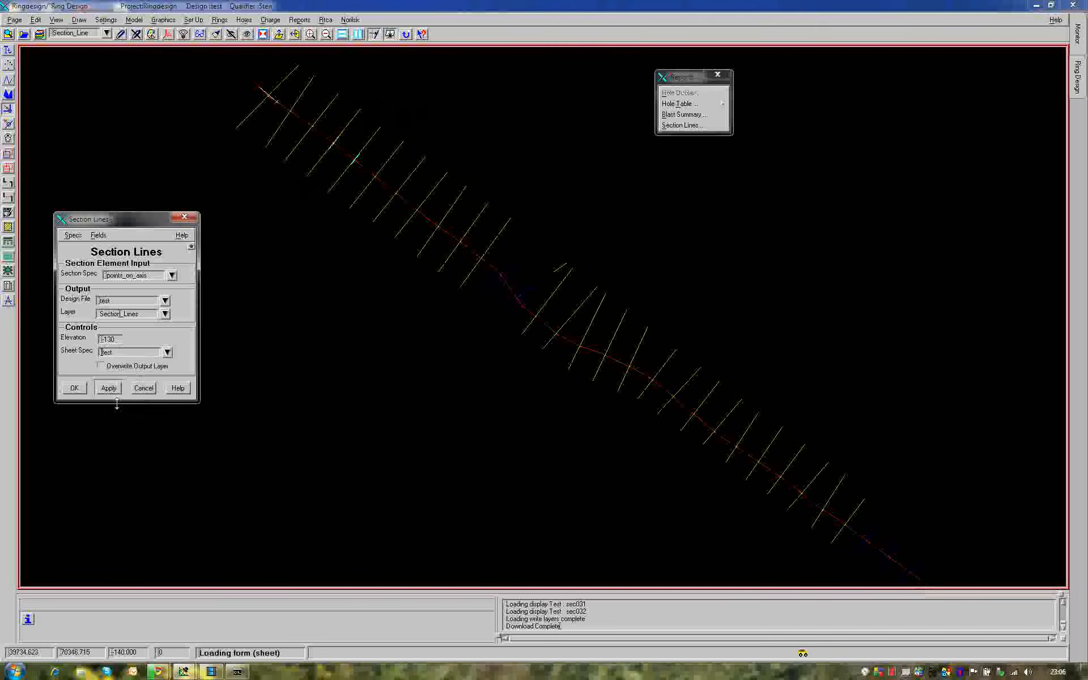
left_click_drag(544, 274, 785, 203)
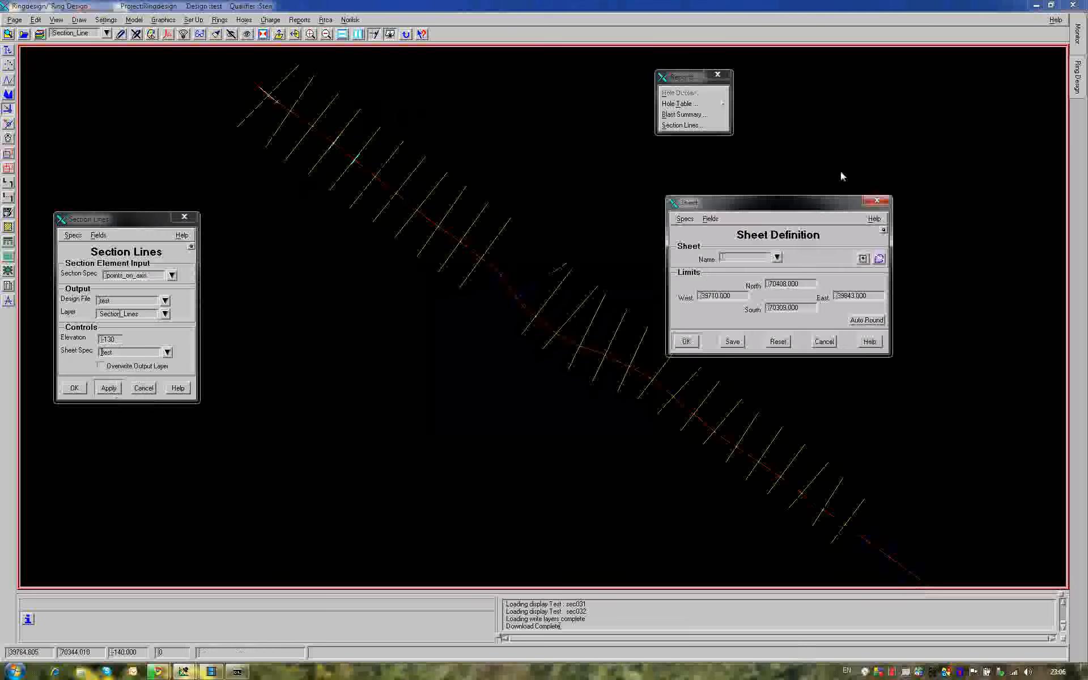
left_click_drag(841, 173, 841, 163)
left_click(834, 217)
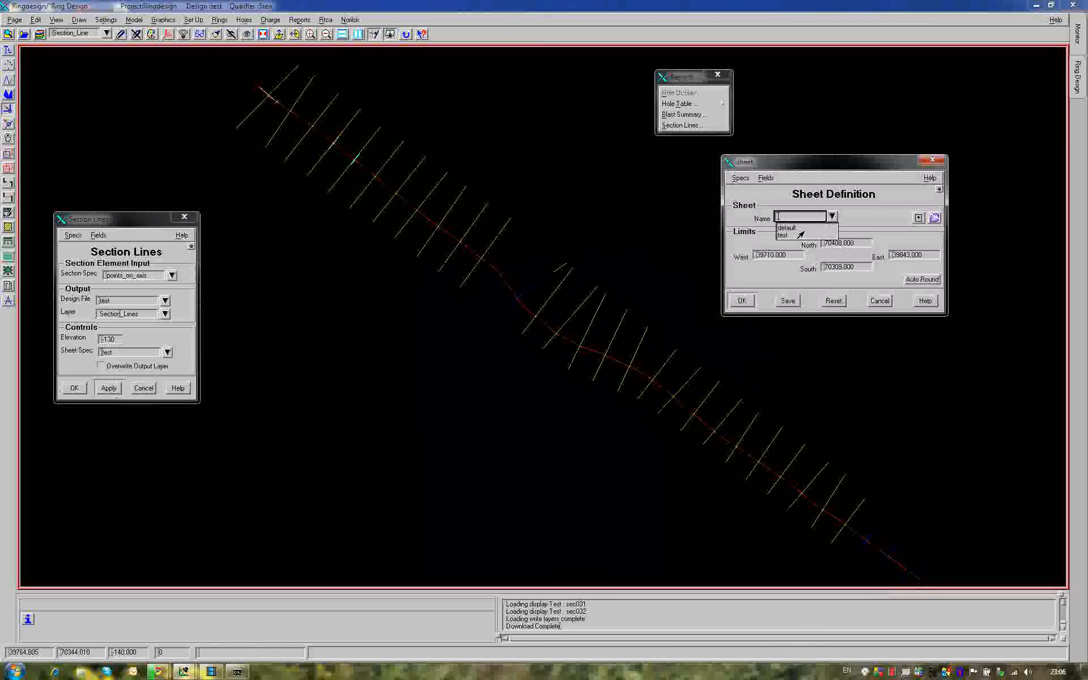
left_click(783, 237)
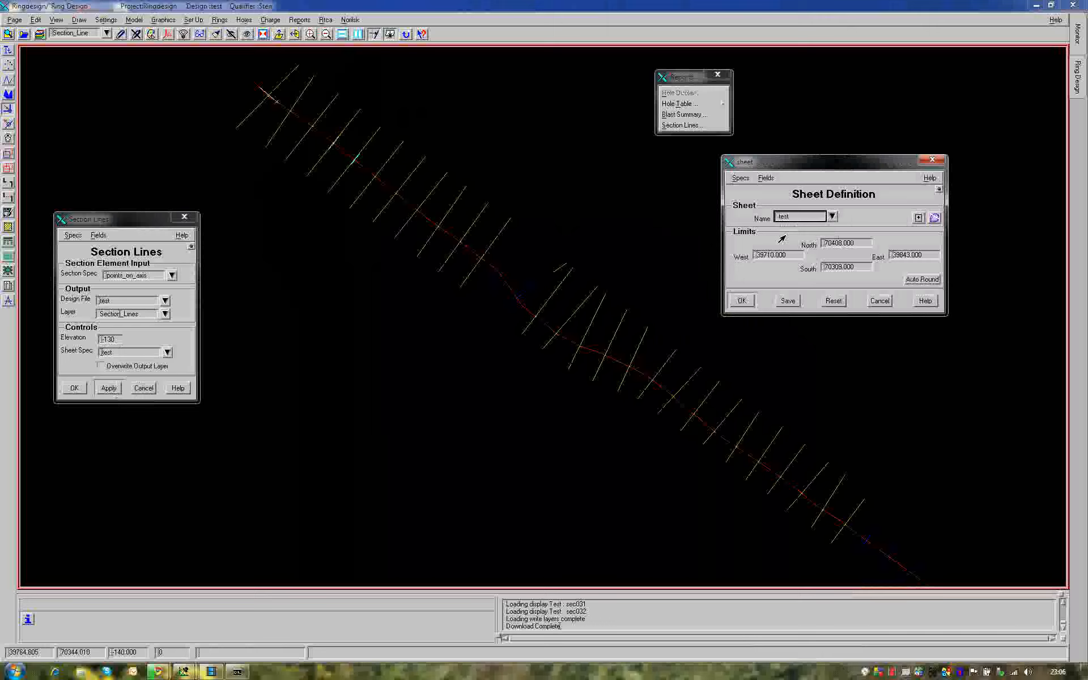
left_click_drag(811, 163, 854, 94)
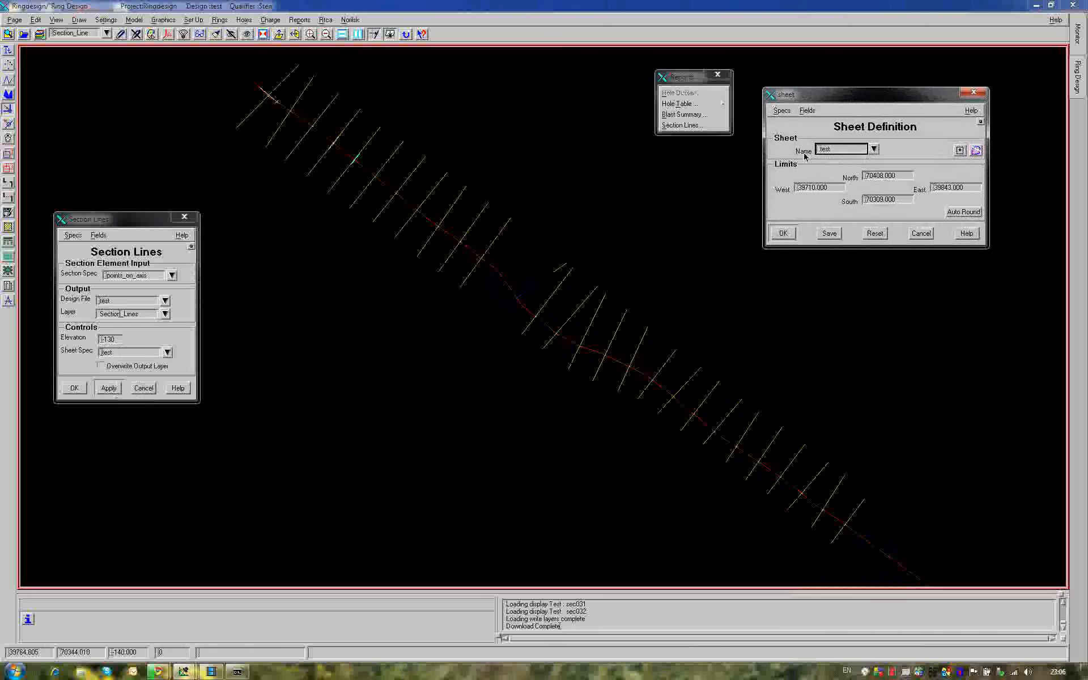
- Fence the sheet around the whole drive, auto-round its limits to west 39737, east 39844, north 70390, south 70311, and save it
left_click(960, 151)
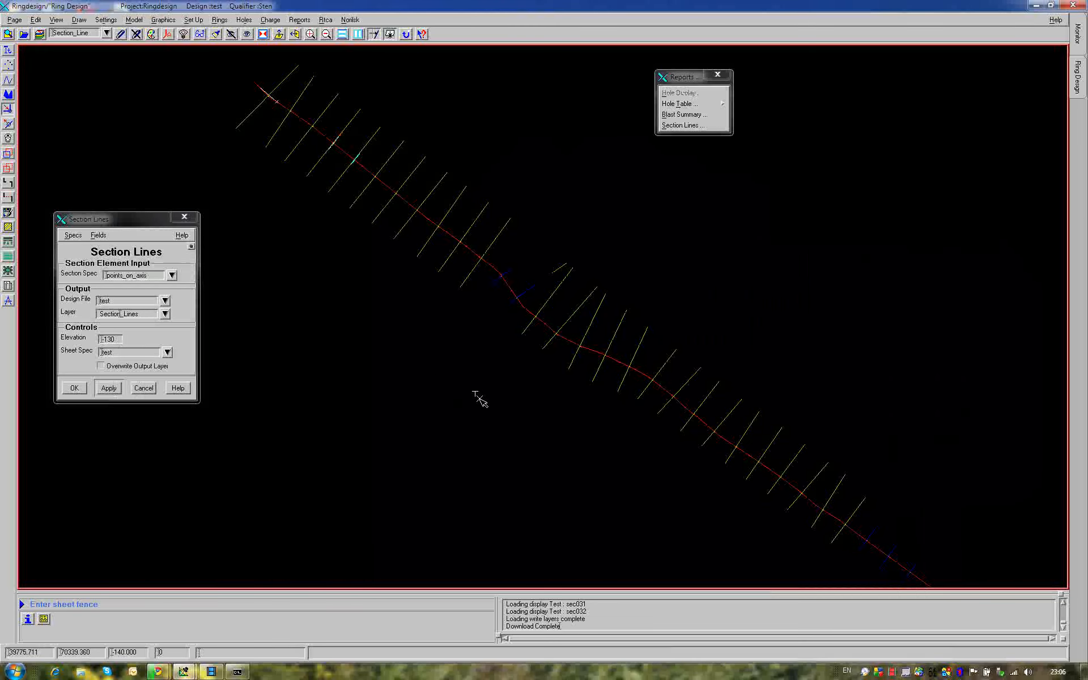
left_click(224, 60)
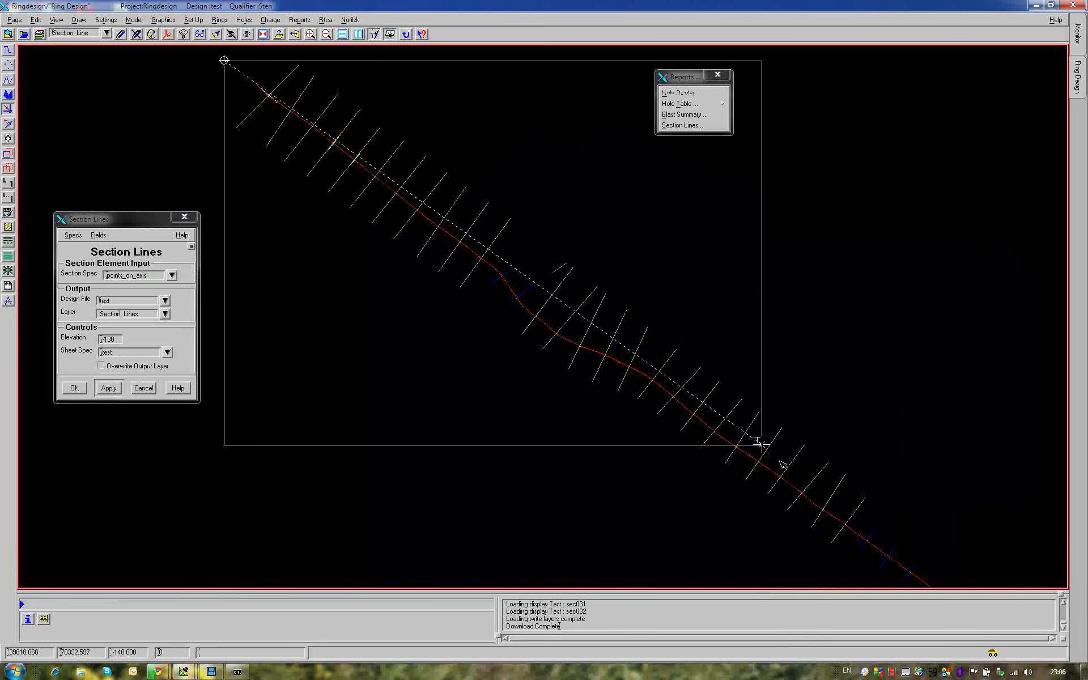
left_click(934, 586)
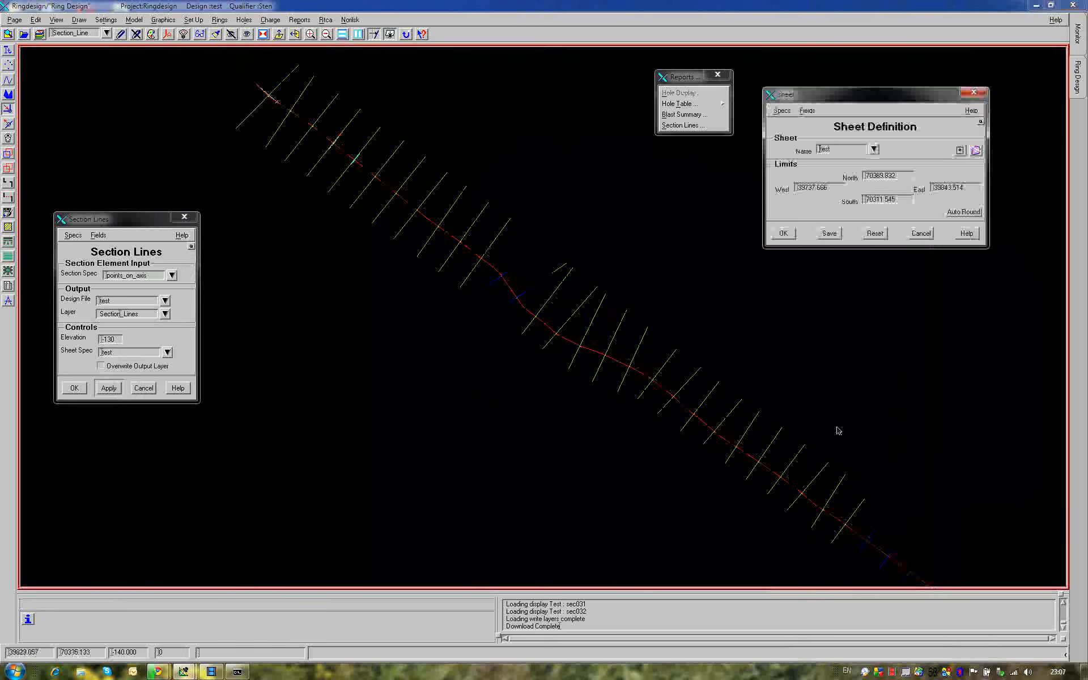
left_click(964, 212)
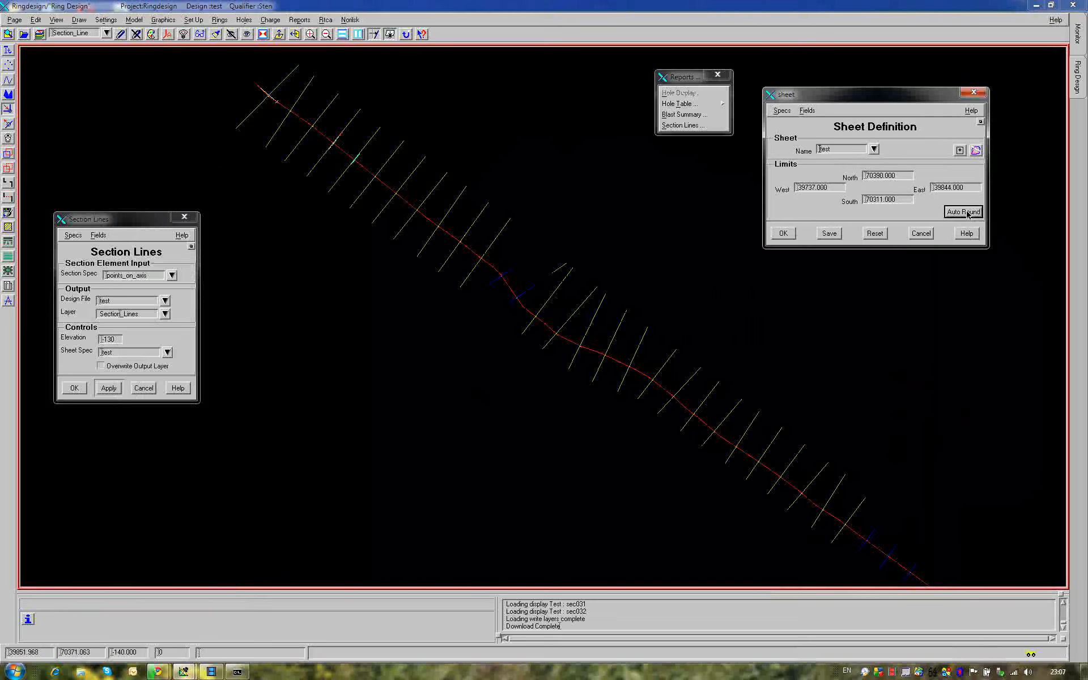
left_click(829, 233)
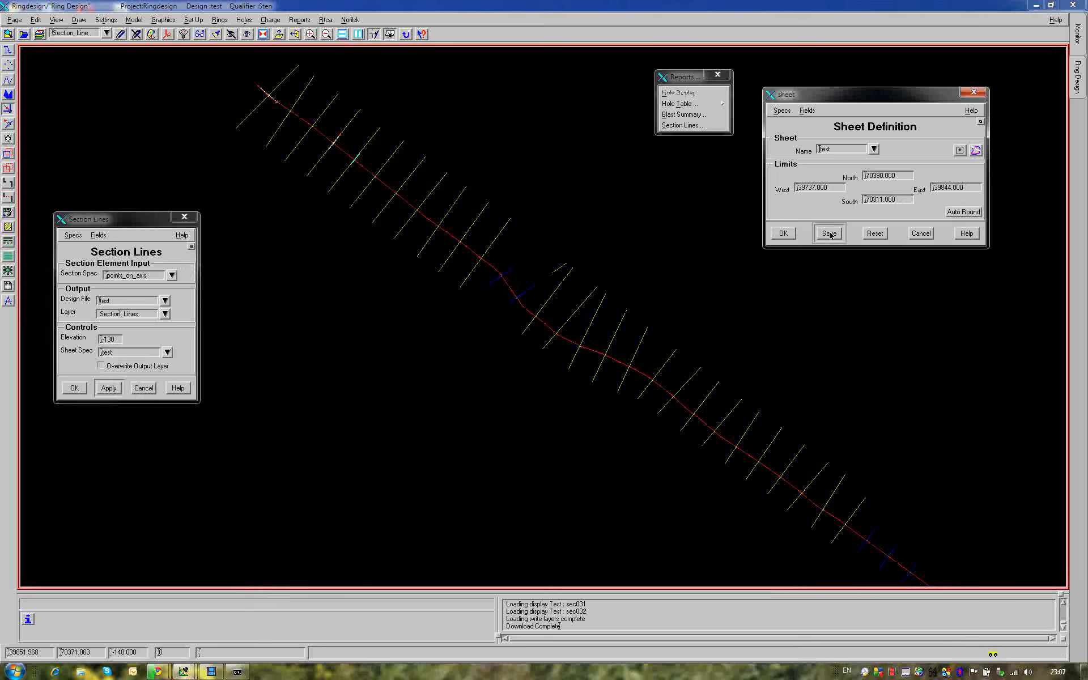
left_click(785, 234)
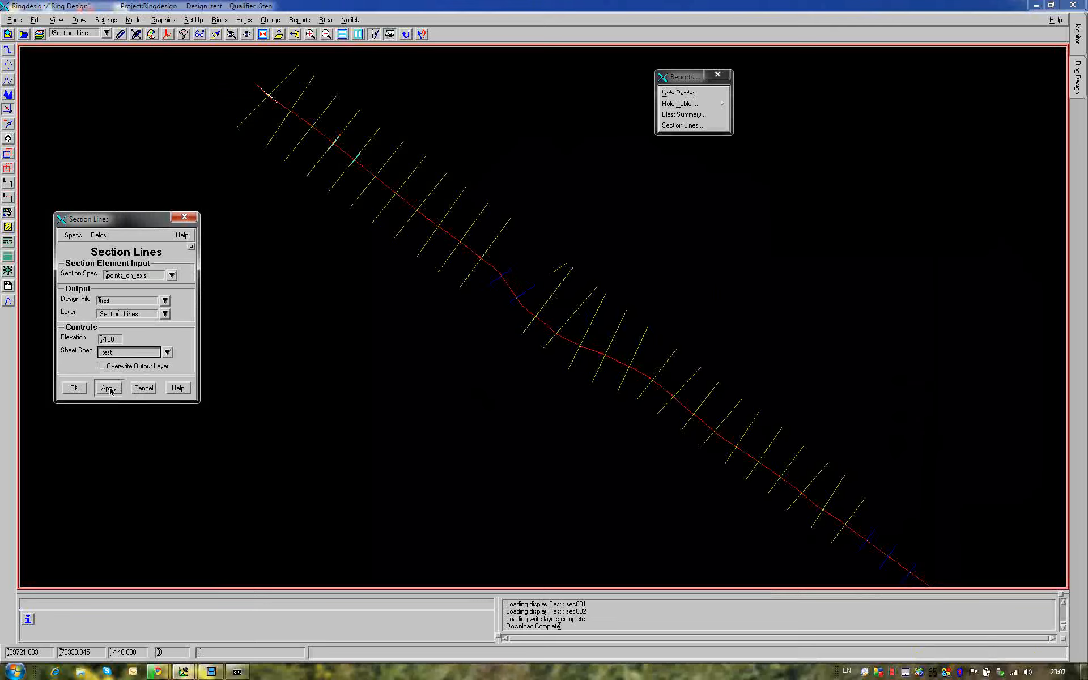
- Generate the section lines, load the Section_Lines layer into the display, and orbit to check the lines against the rings
left_click(108, 389)
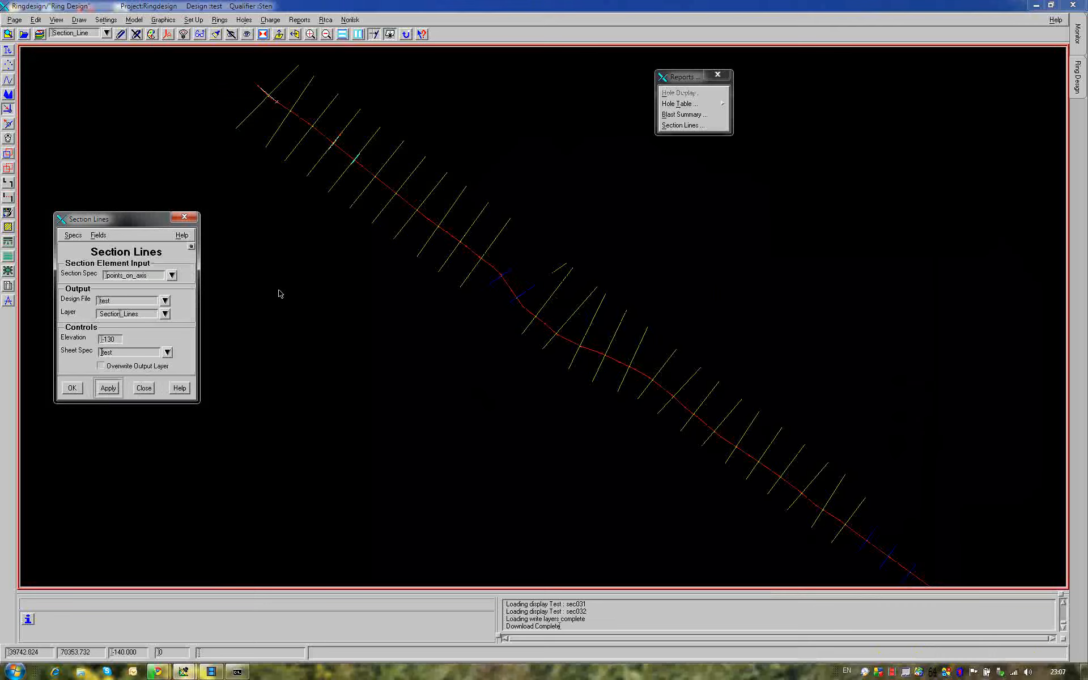
left_click(39, 35)
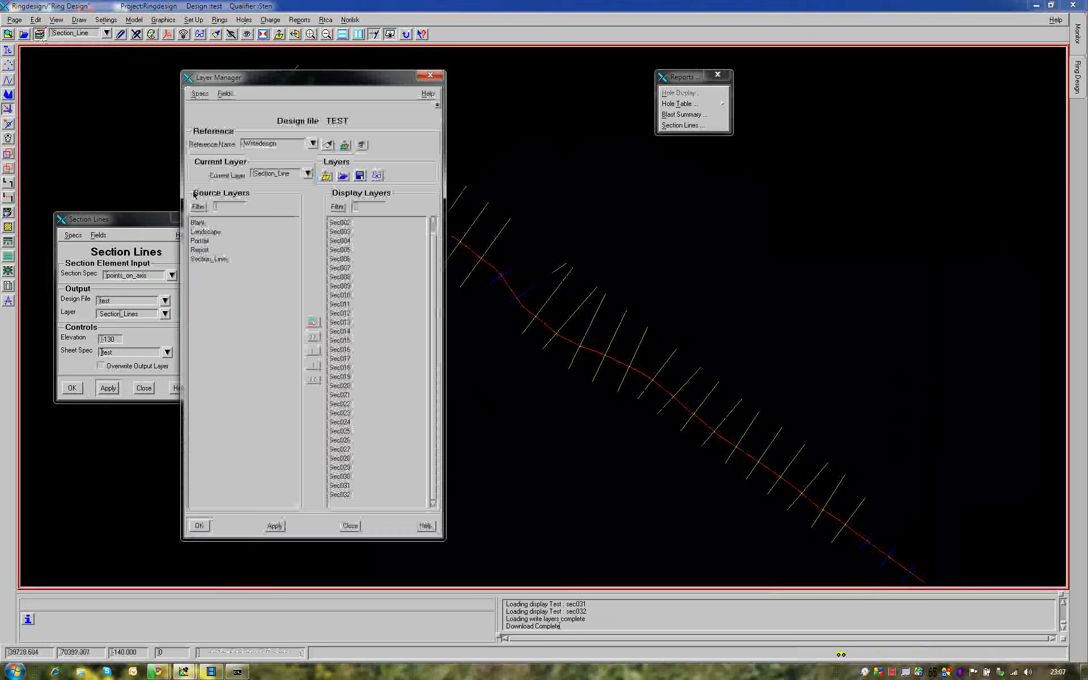
left_click(210, 259)
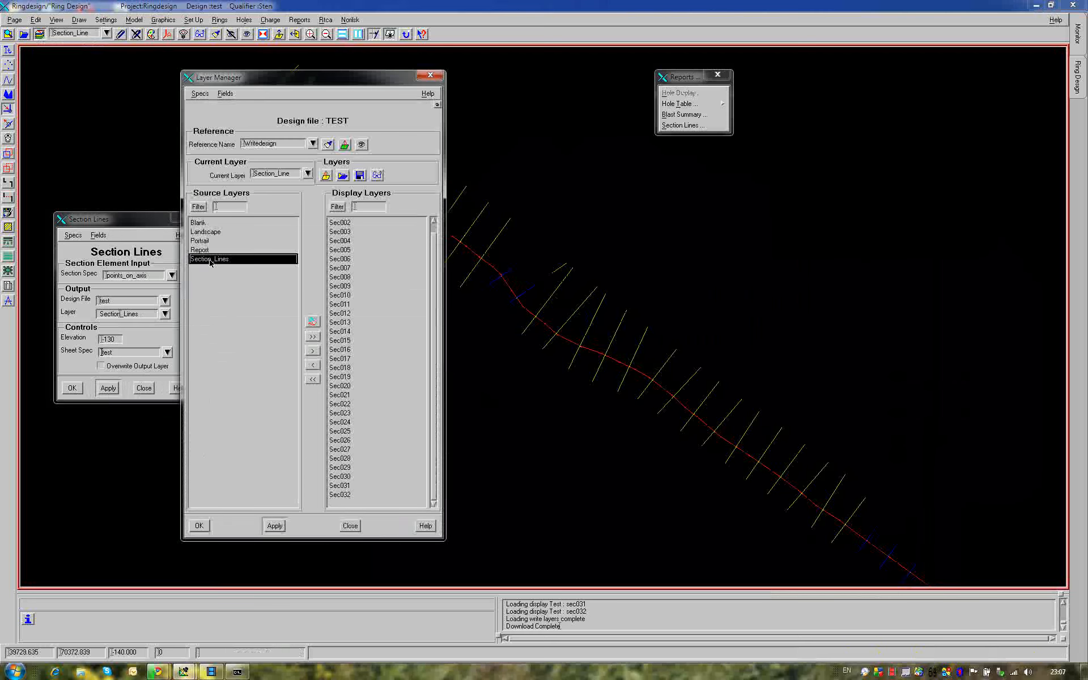
left_click(199, 526)
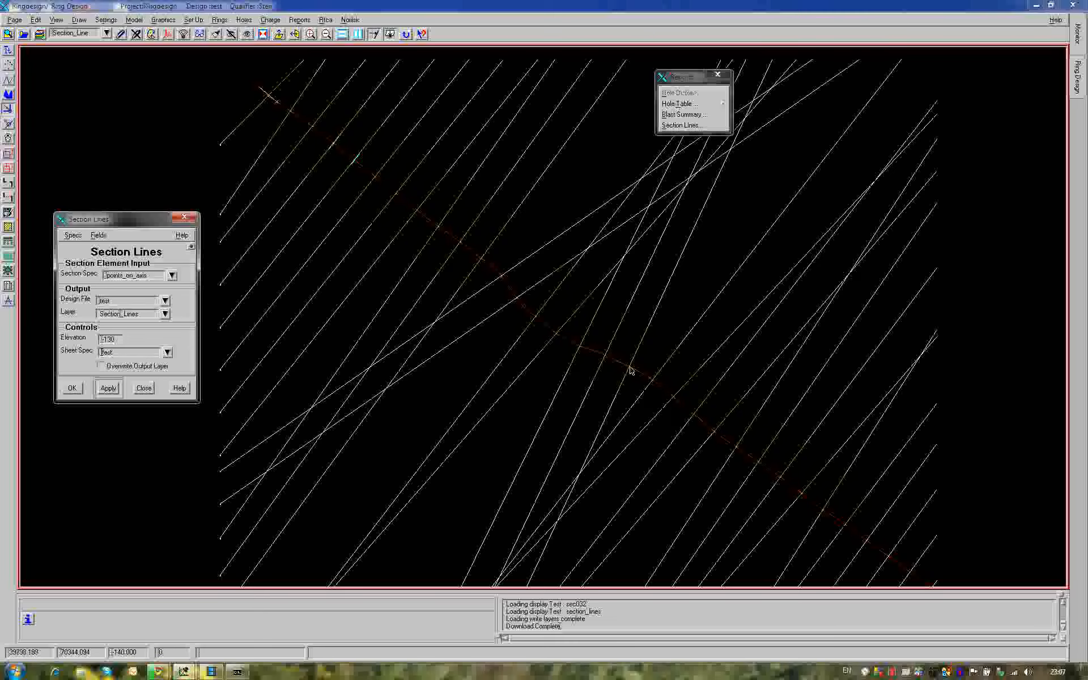
middle_click_drag(633, 440, 675, 275)
middle_click_drag(570, 278, 586, 316)
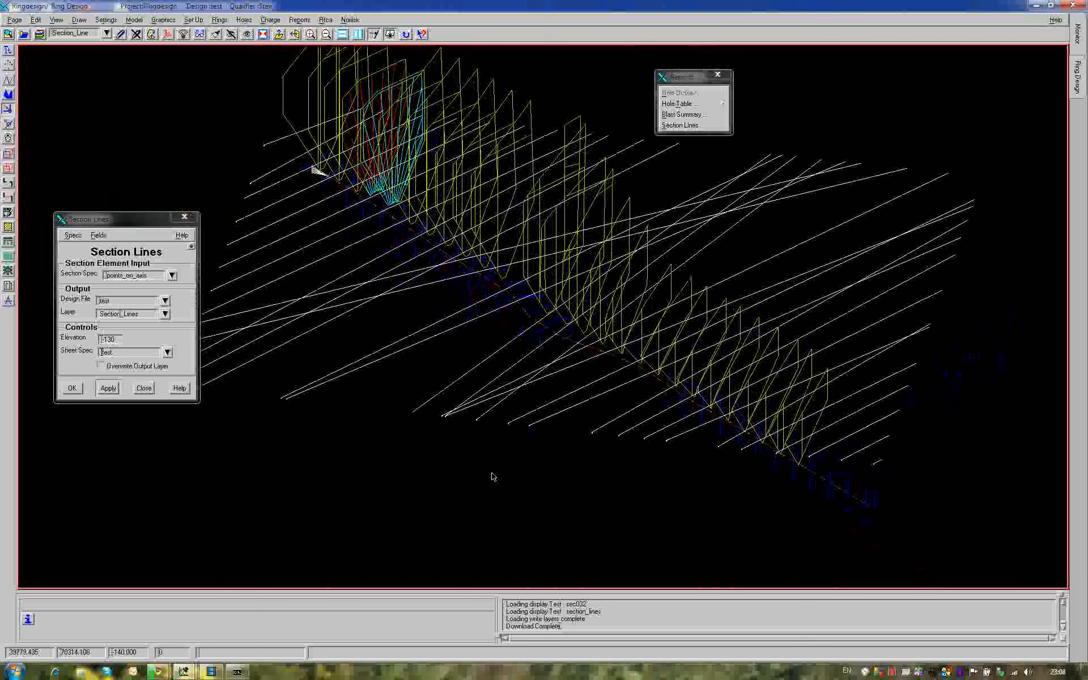
middle_click_drag(640, 499, 624, 476)
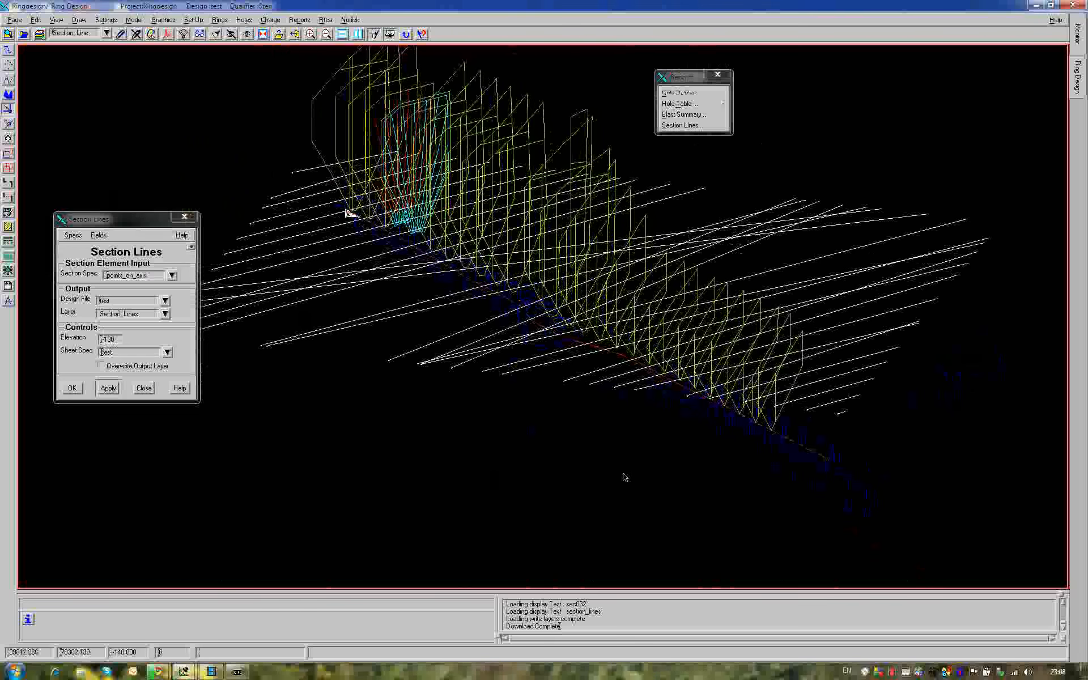